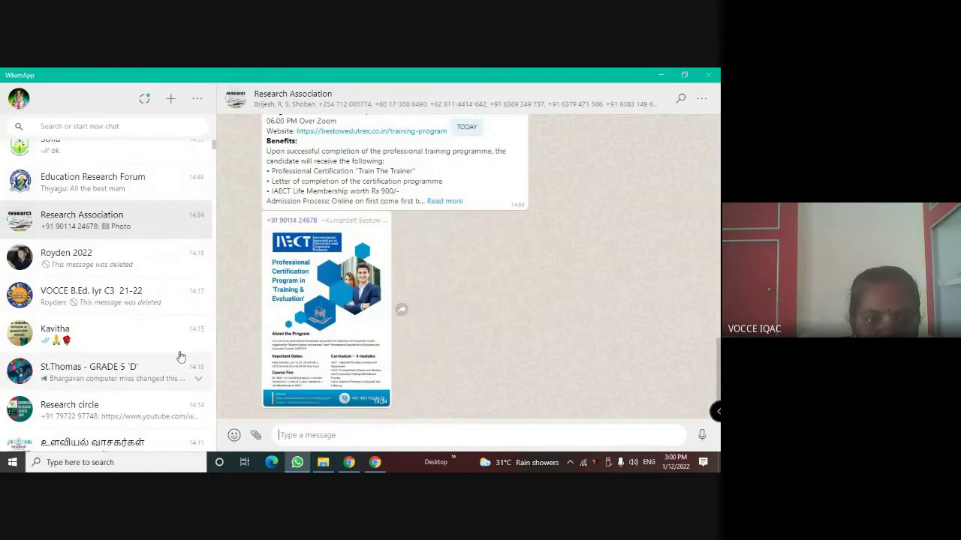
Browse the St.Thomas GRADE 5 'D', Research circle and 2. Teachers Education WhatsApp chats
click(123, 369)
click(118, 408)
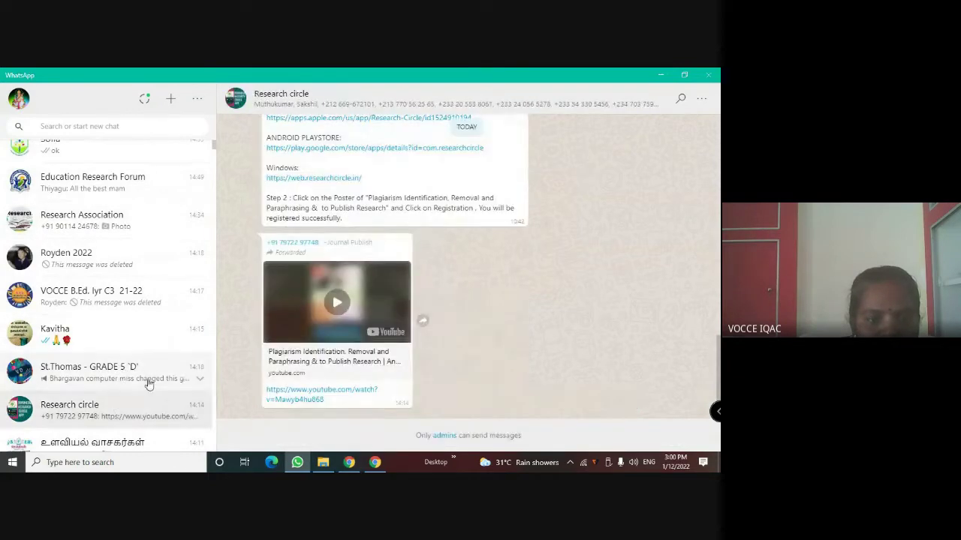
scroll(117, 405, down, 3)
scroll(113, 384, down, 3)
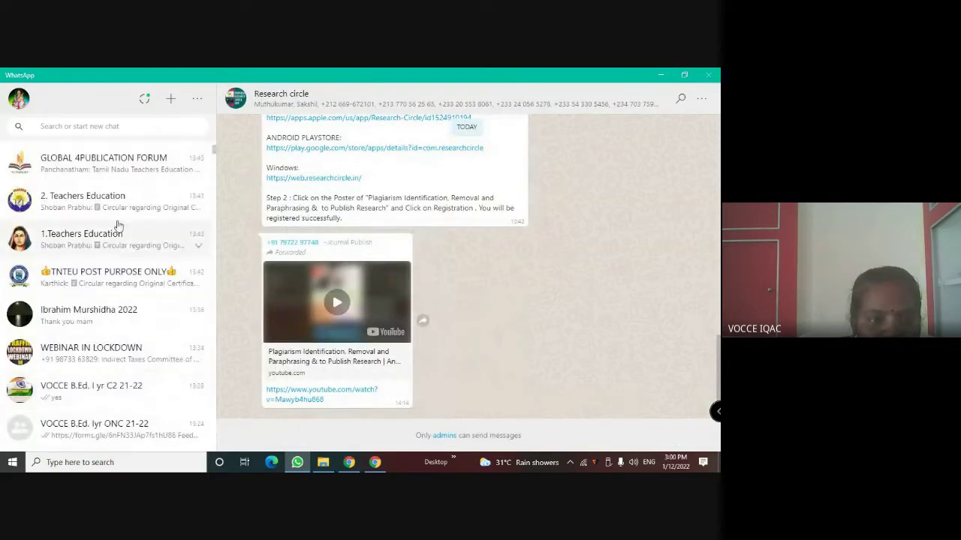
click(121, 200)
scroll(464, 335, up, 10)
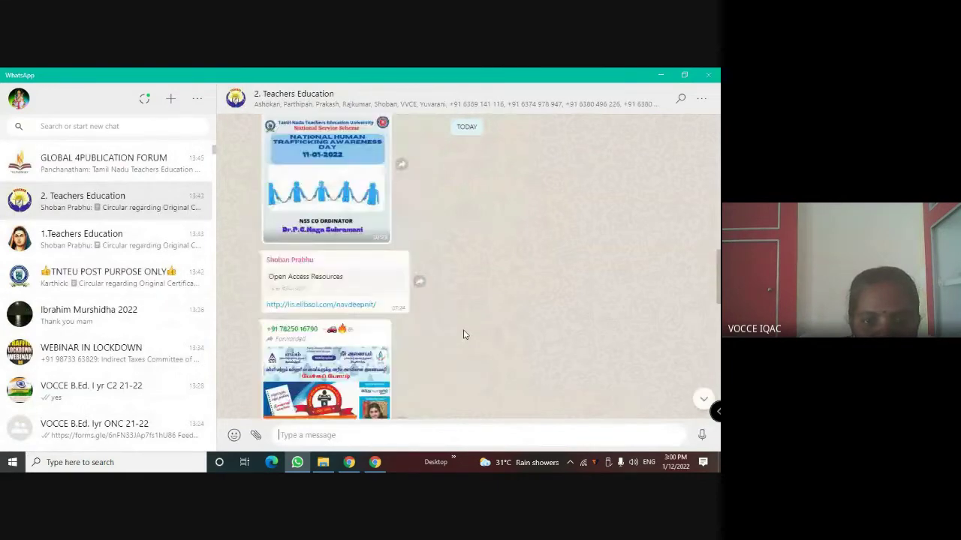
scroll(463, 335, up, 3)
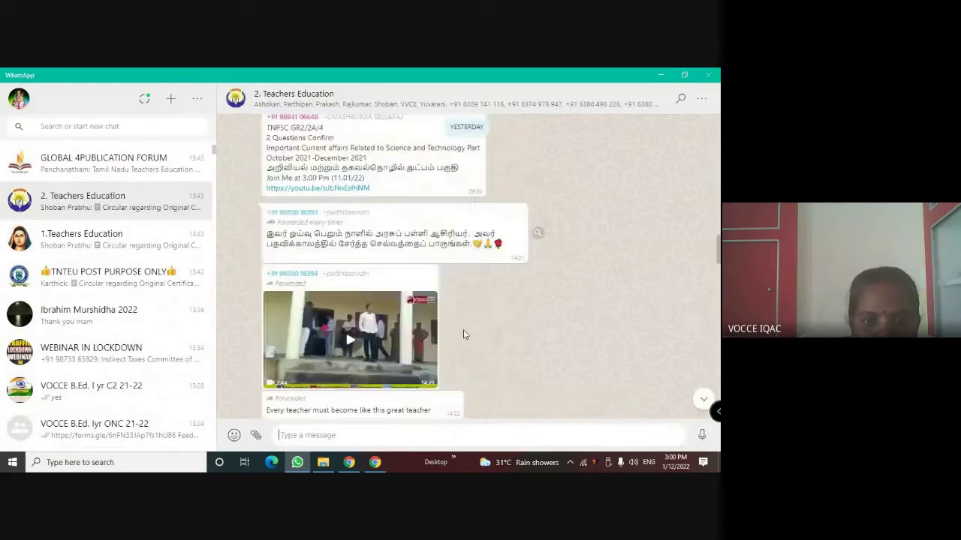
scroll(463, 335, up, 3)
Look through TNTEU POST PURPOSE ONLY and WEBINAR IN LOCKDOWN, then open the GLOBAL 6INFORMATION FORUM chat
click(99, 285)
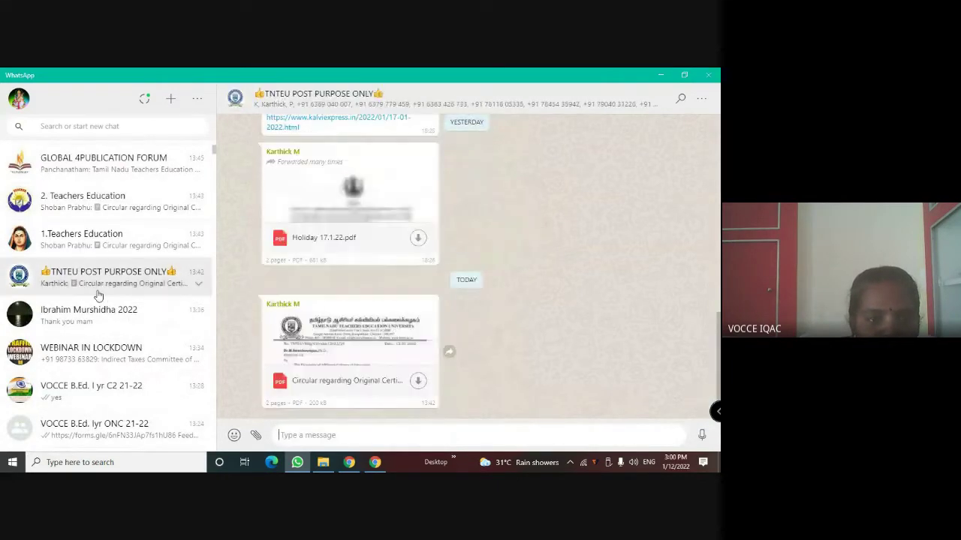
click(98, 370)
scroll(98, 371, down, 3)
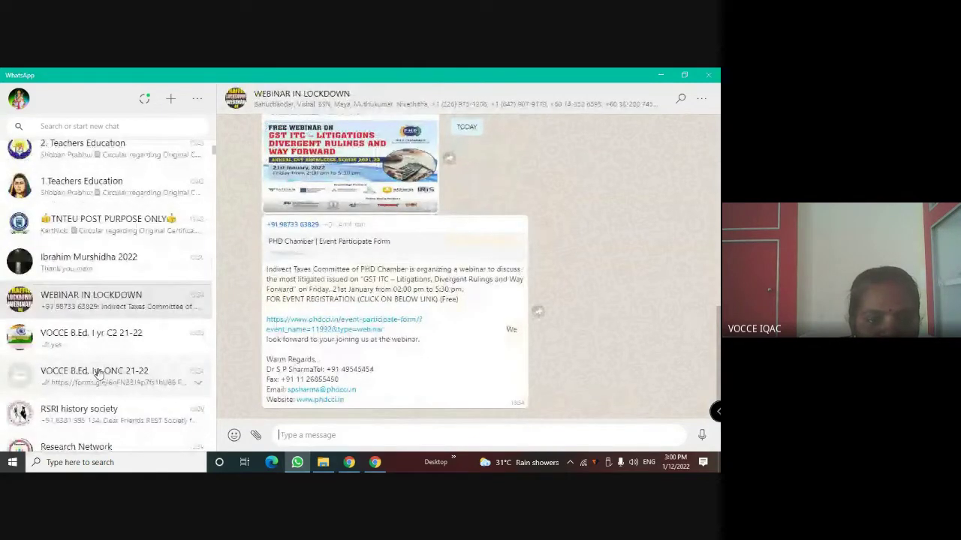
click(93, 372)
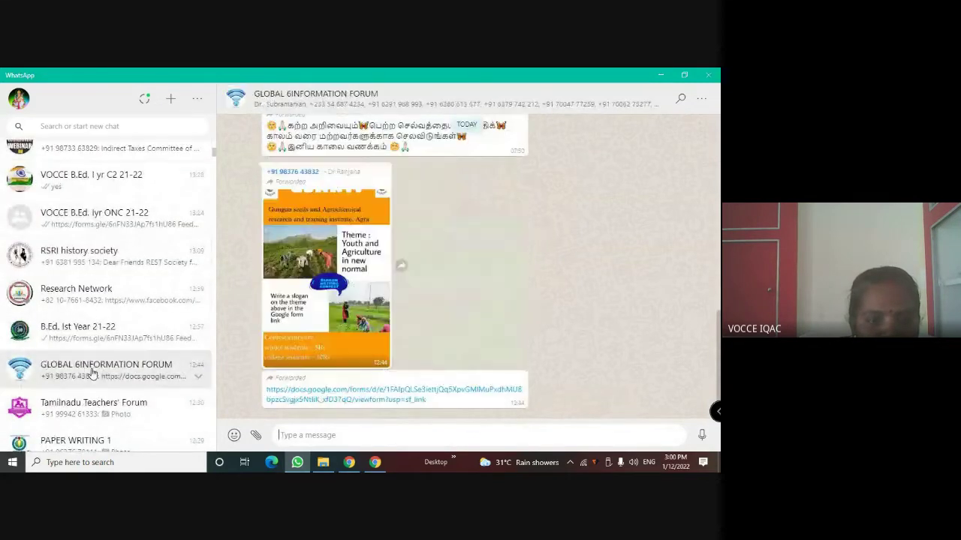
click(349, 463)
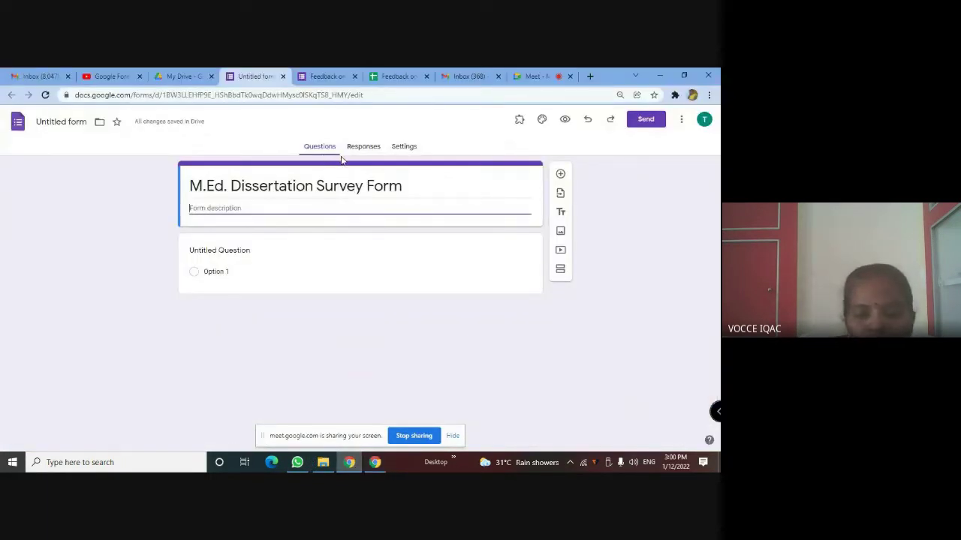
Hide the sharing bar and enter the guide's name as the form description
click(454, 435)
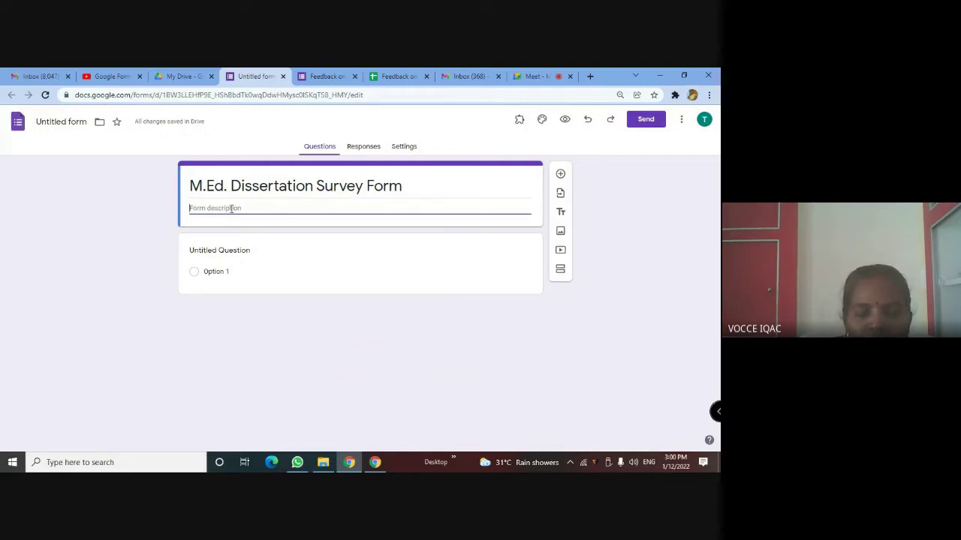
text(Dr.C.Thanavathi)
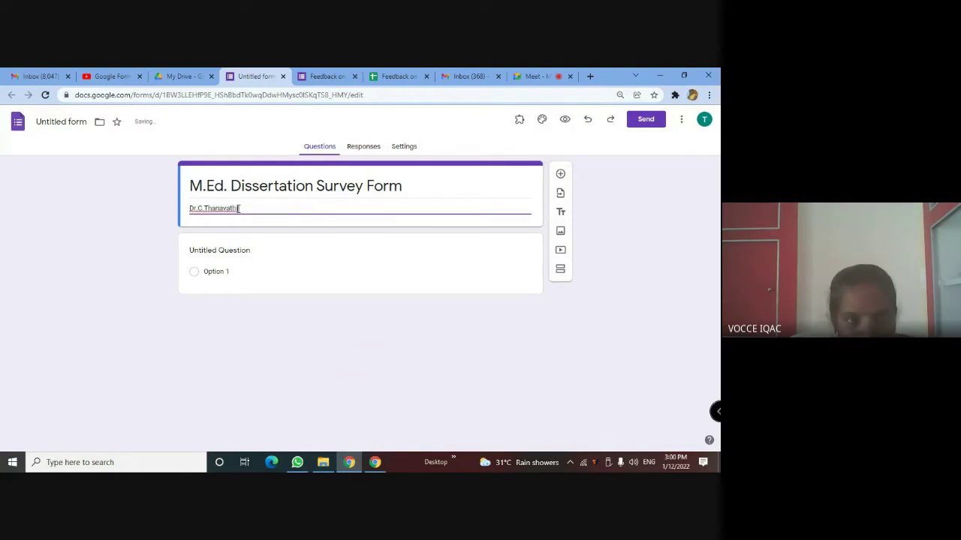
click(217, 250)
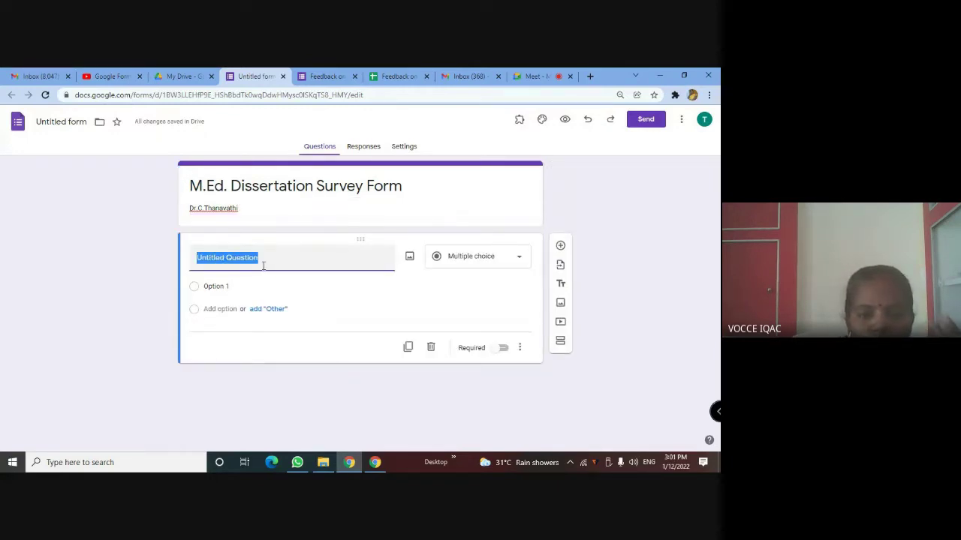
click(325, 463)
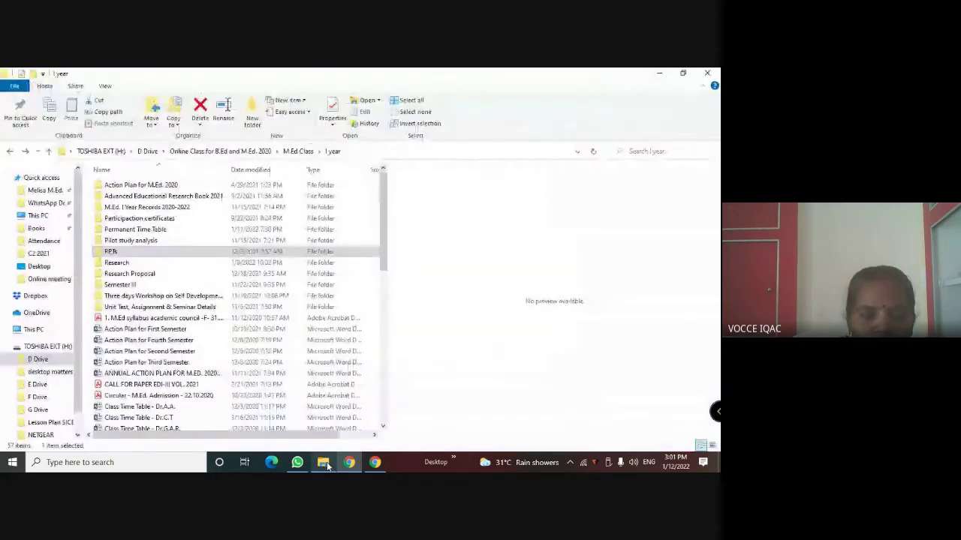
Open 'Tool for article' from F Drive > Projects > the student's M.Ed. 2021 folder
click(38, 397)
scroll(150, 394, down, 5)
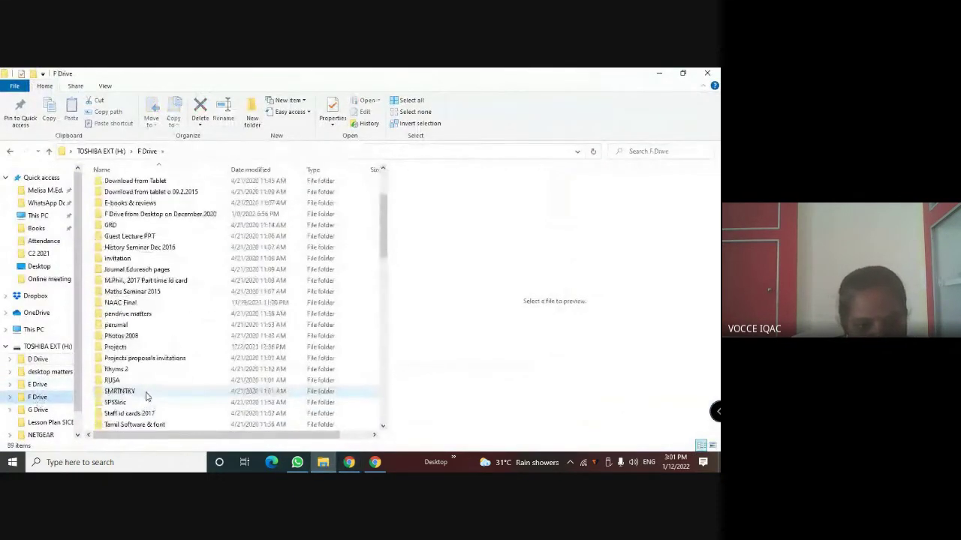
click(121, 351)
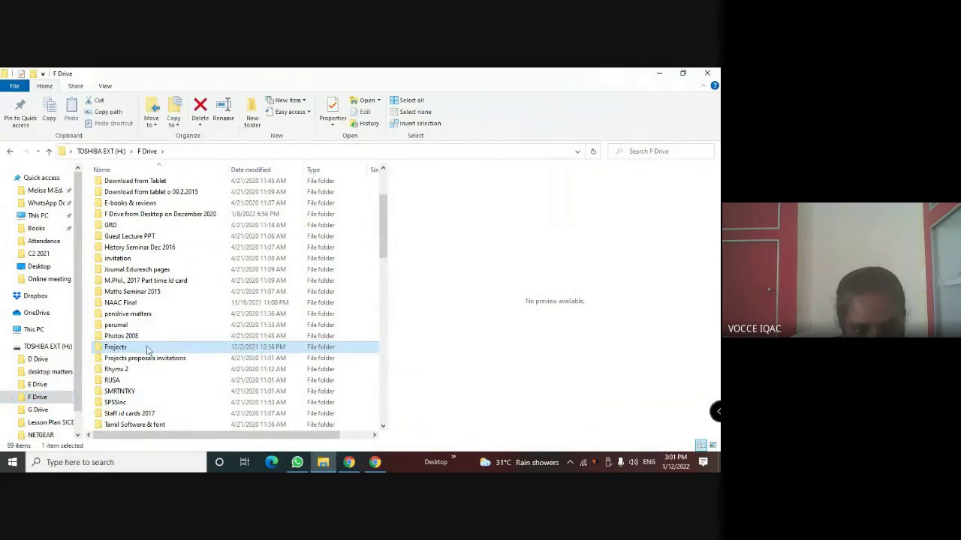
double_click(148, 351)
scroll(148, 350, down, 15)
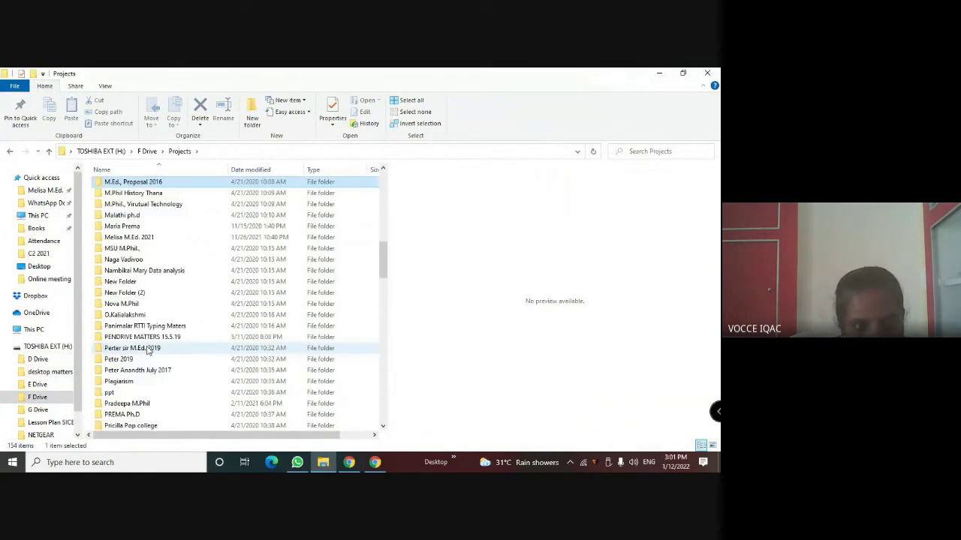
click(142, 238)
double_click(143, 238)
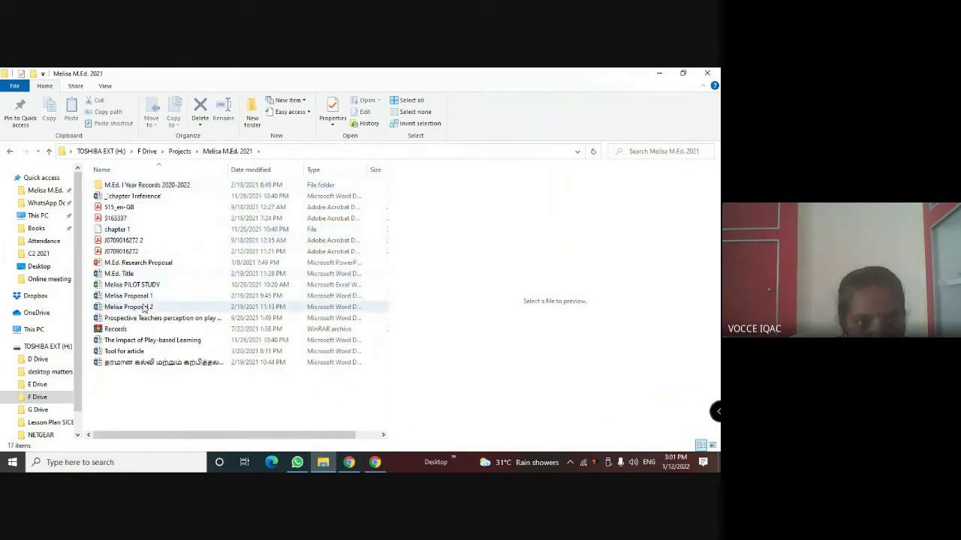
double_click(147, 353)
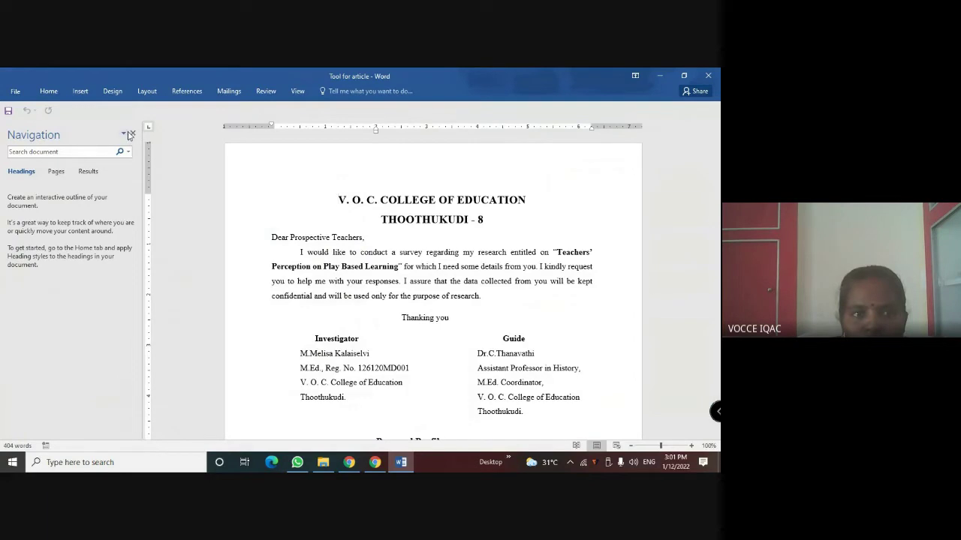
Put the 'V. O. C. COLLEGE OF EDUCATION THOOTHUKUDI - 8' heading from Word at the start of the form title
click(130, 135)
scroll(283, 260, down, 1)
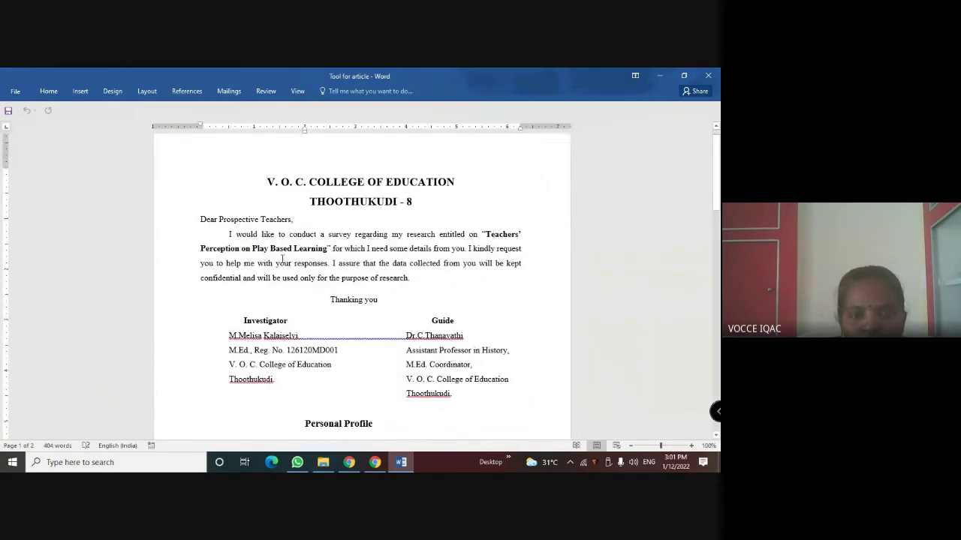
drag(267, 175, 413, 194)
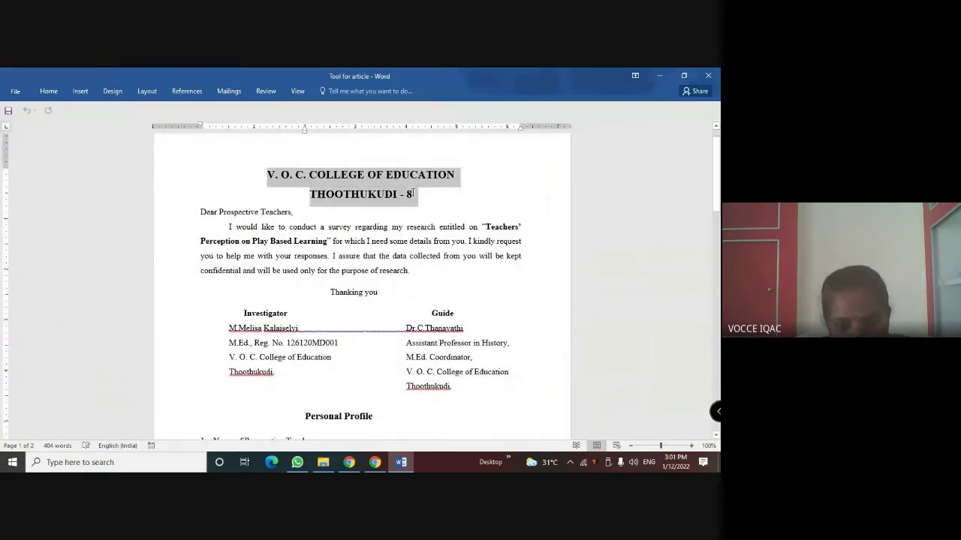
click(349, 462)
click(279, 187)
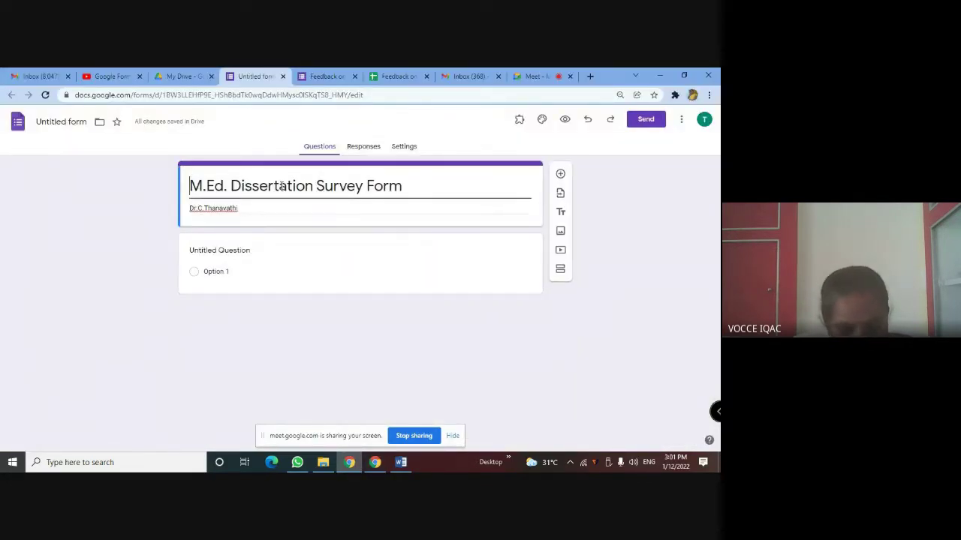
text(V. O. C. COLLEGE OF EDUCATIONTHOOTHUKUDI - 8)
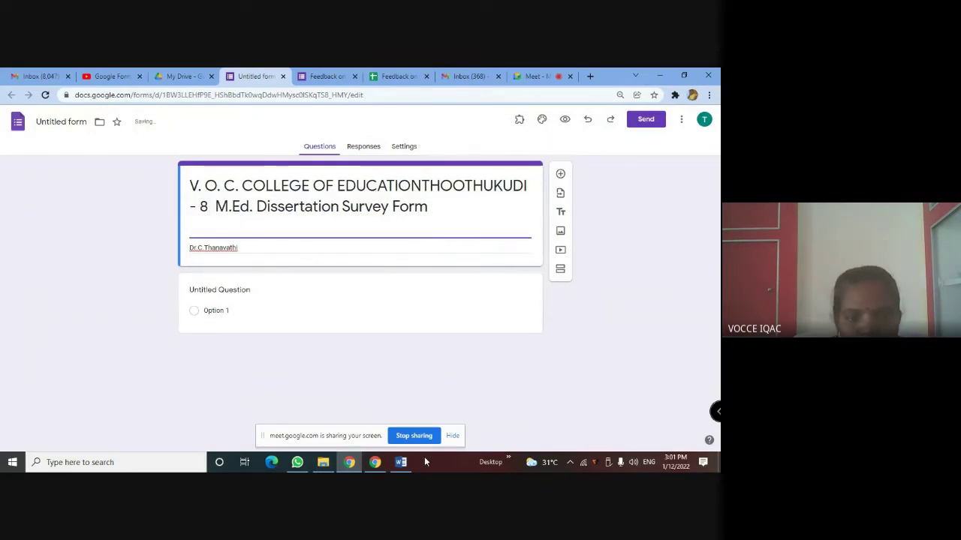
click(401, 461)
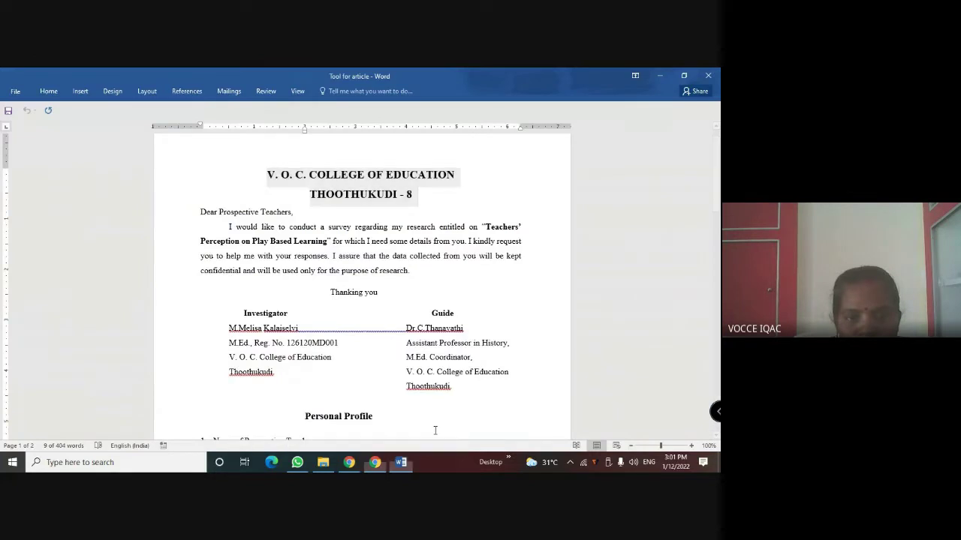
Copy the 'Dear Prospective Teachers,' greeting and introductory survey paragraph from Word
scroll(435, 430, down, 1)
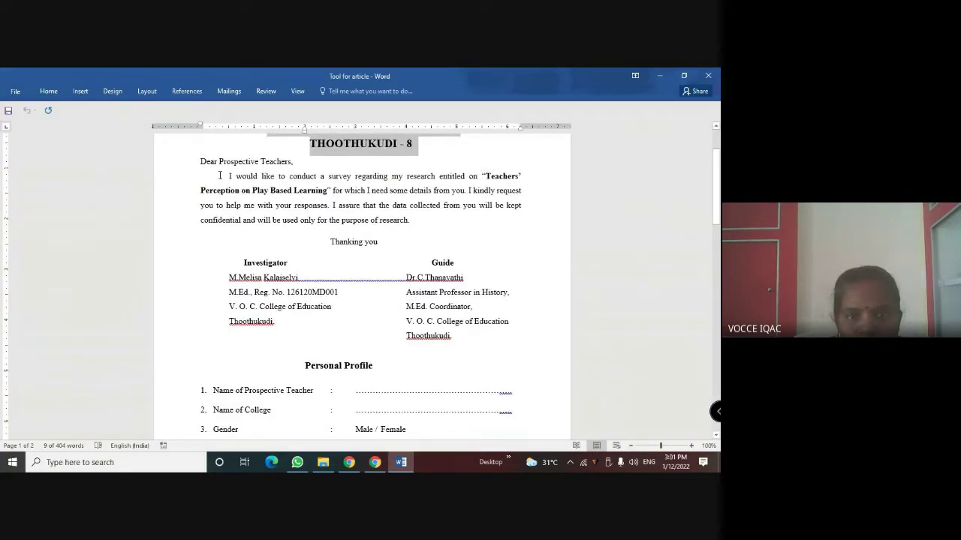
drag(226, 176, 411, 219)
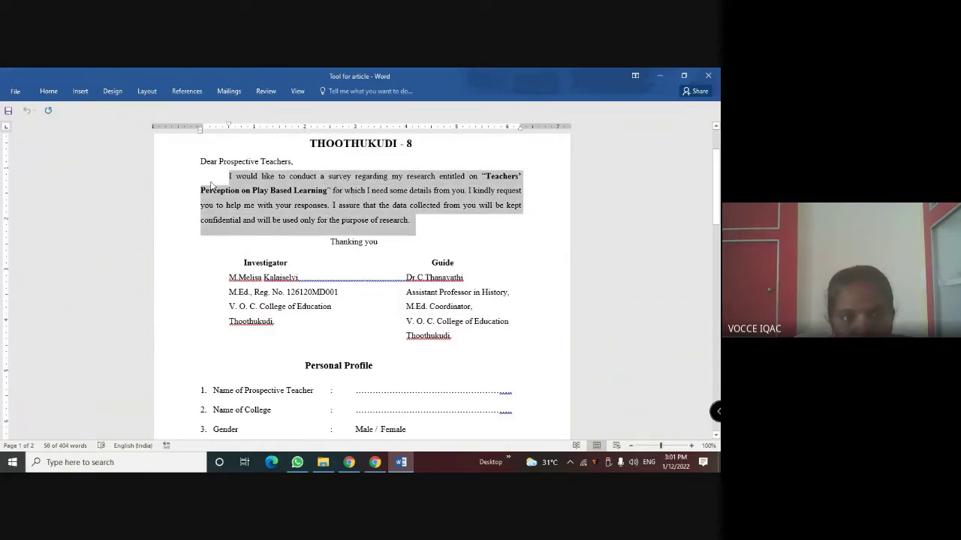
shift+click(199, 160)
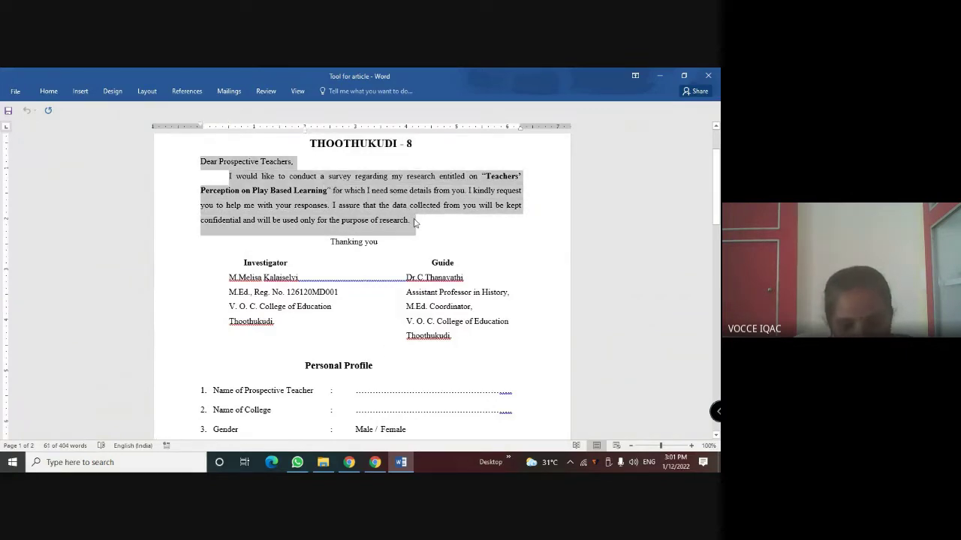
click(350, 463)
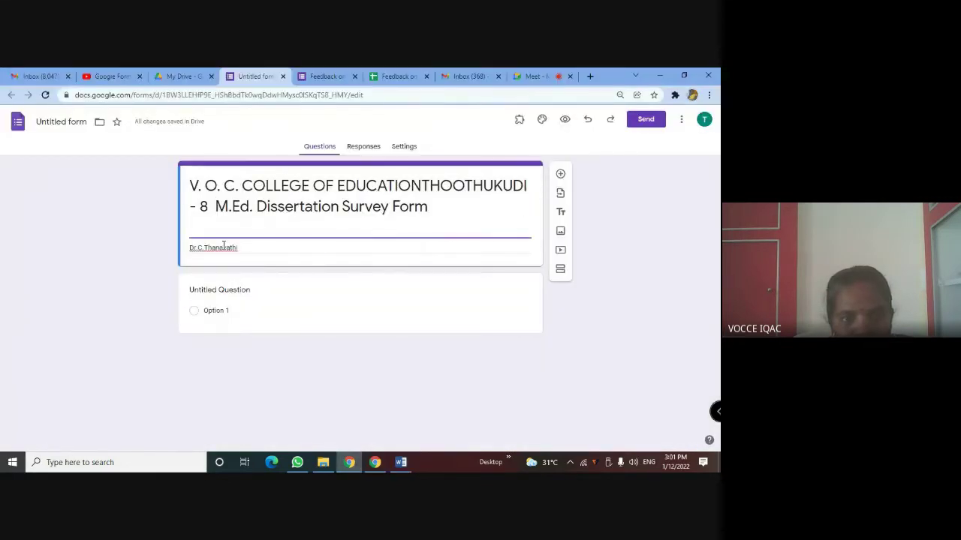
Replace the guide's name in the form description with the copied greeting and introduction
drag(190, 247, 240, 248)
text(Dear Prospective Teachers, I would like to conduct a survey regarding my research entitled on "Teachers' Perception on Play Based Learning" for which i need some details from you. I kindly request you to help me with your responses. I assure that the data collected from you will be kept confidential and will be used only for the purpose of research.)
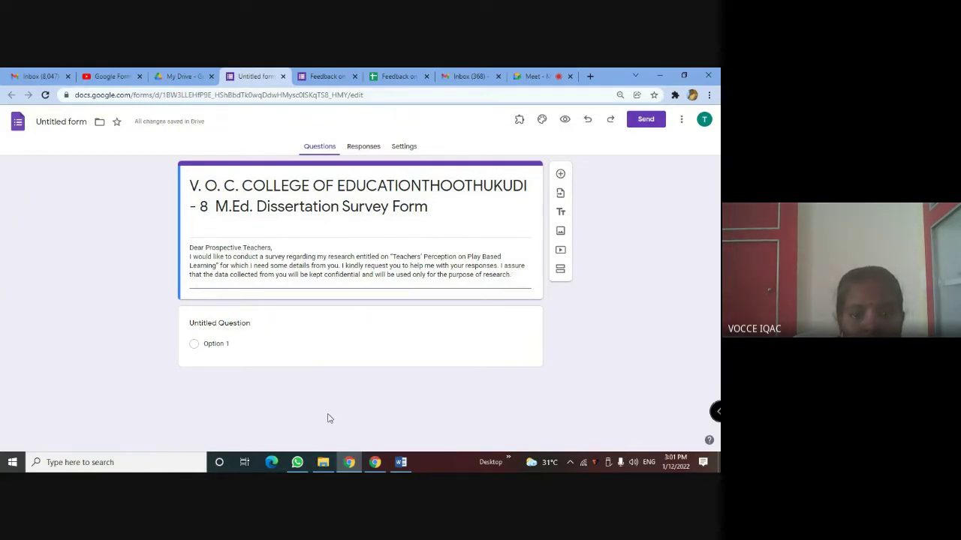
click(402, 462)
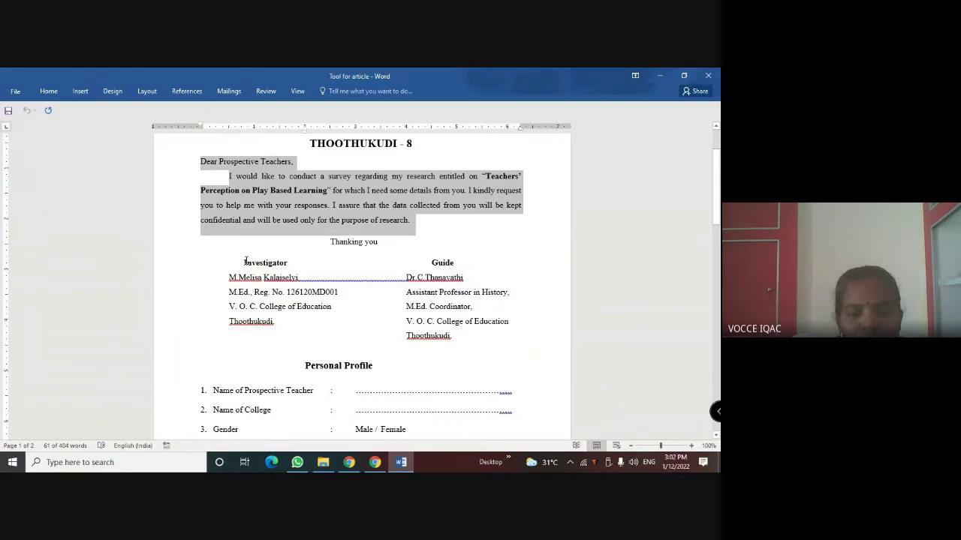
Copy the Investigator and Guide details table from the Word document
drag(243, 263, 453, 336)
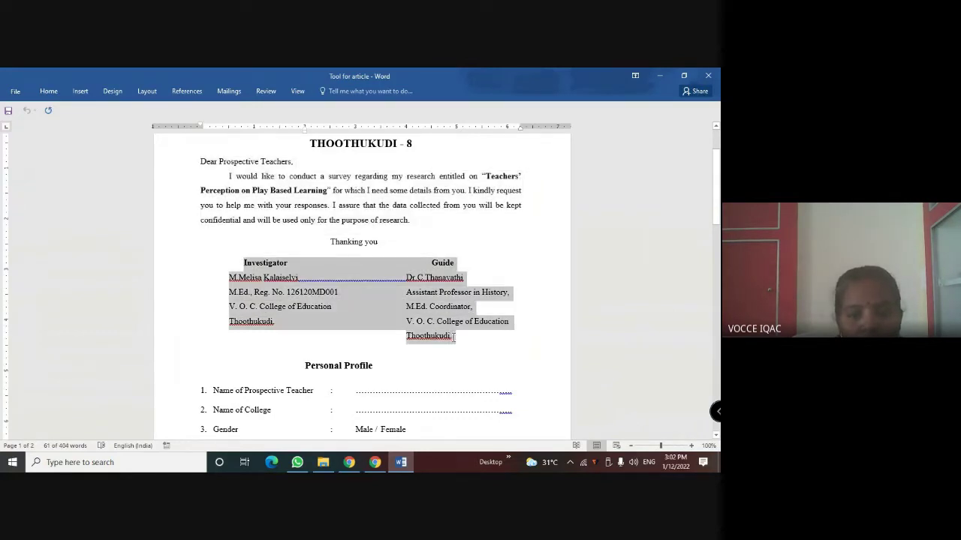
click(349, 462)
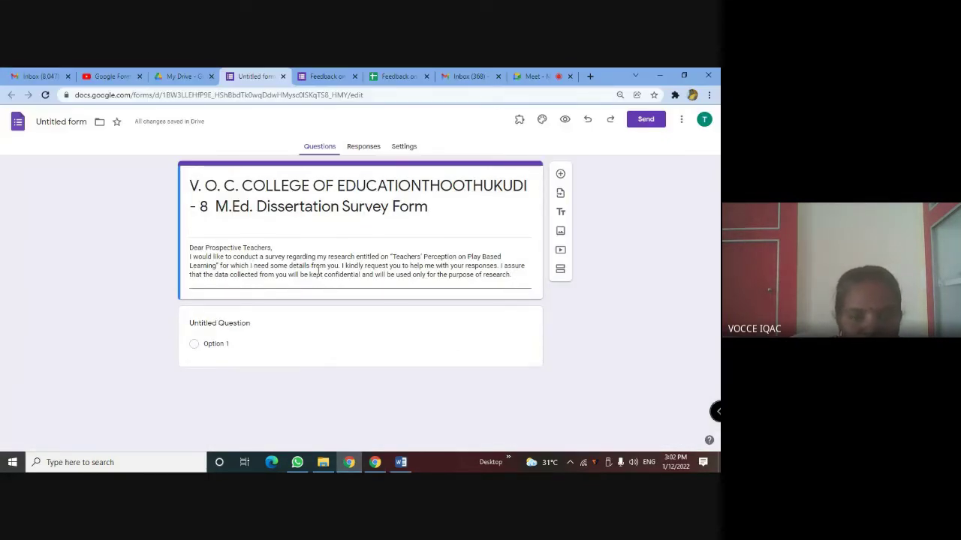
Add a title-and-description block below the intro and paste the investigator and guide details into its title
click(560, 215)
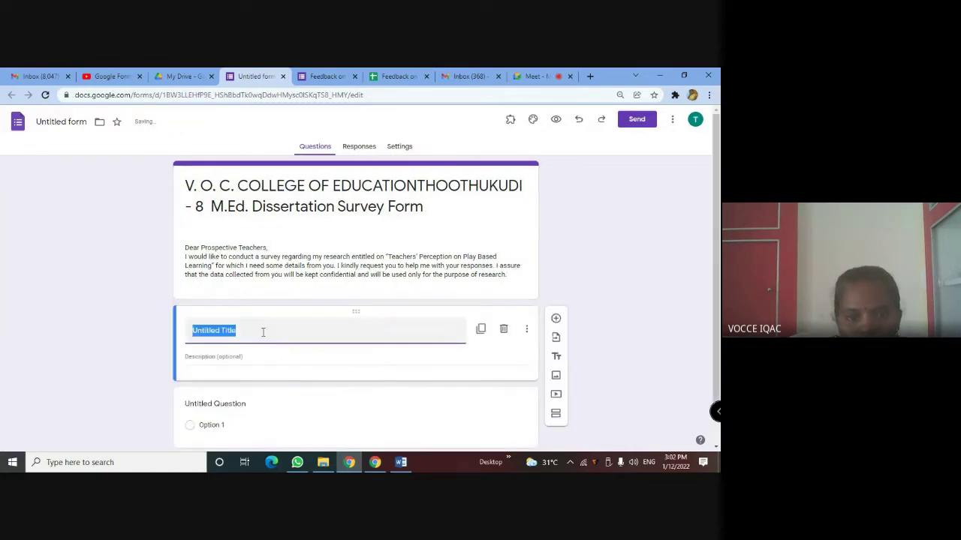
click(249, 330)
drag(237, 331, 195, 332)
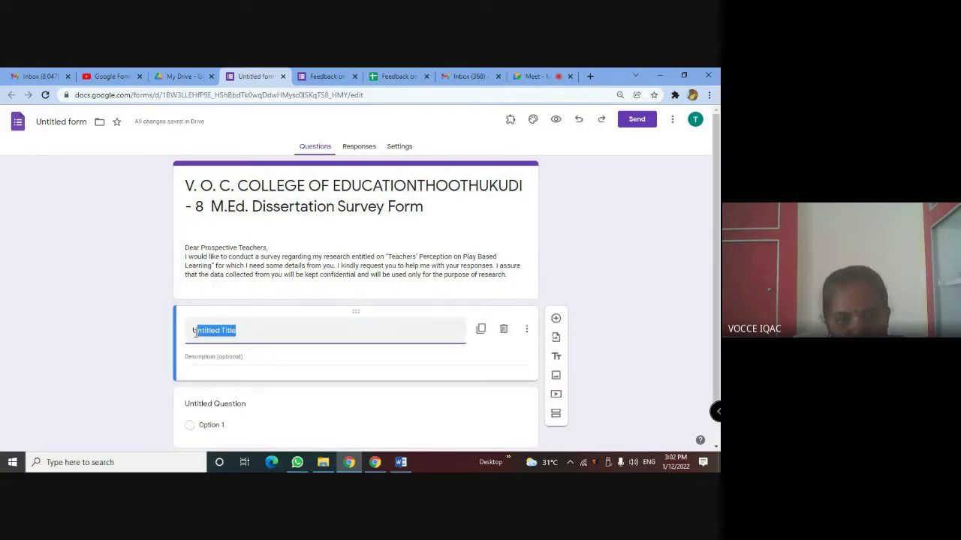
text(Investigator GuideM.Melisa Kalaiselvi Dr.C.ThanavathiM.Ed., Reg. No. 126120MD001 Assistant Professor in History,V. O. C. College of Education M.Ed. Coordinator,Thoothukudi. V. O. C. College of Education Thoothukudi.)
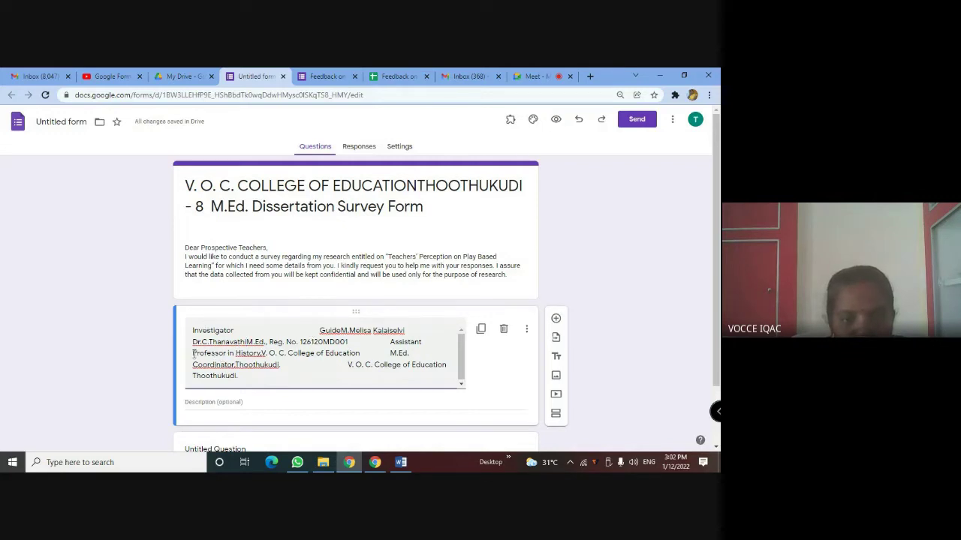
Delete the qualification, registration, designation and address lines, leaving only headings and names, then check against Word
drag(194, 355, 445, 384)
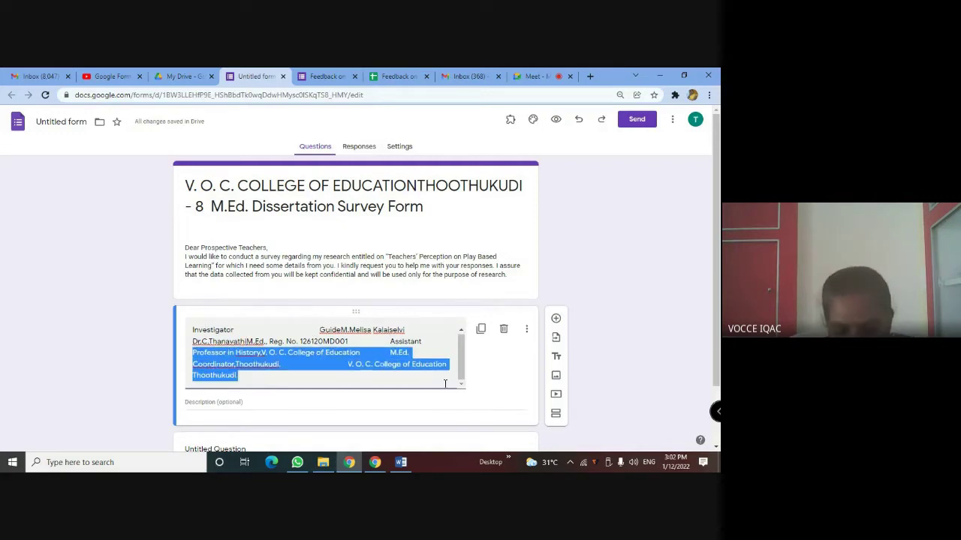
key(BackSpace)
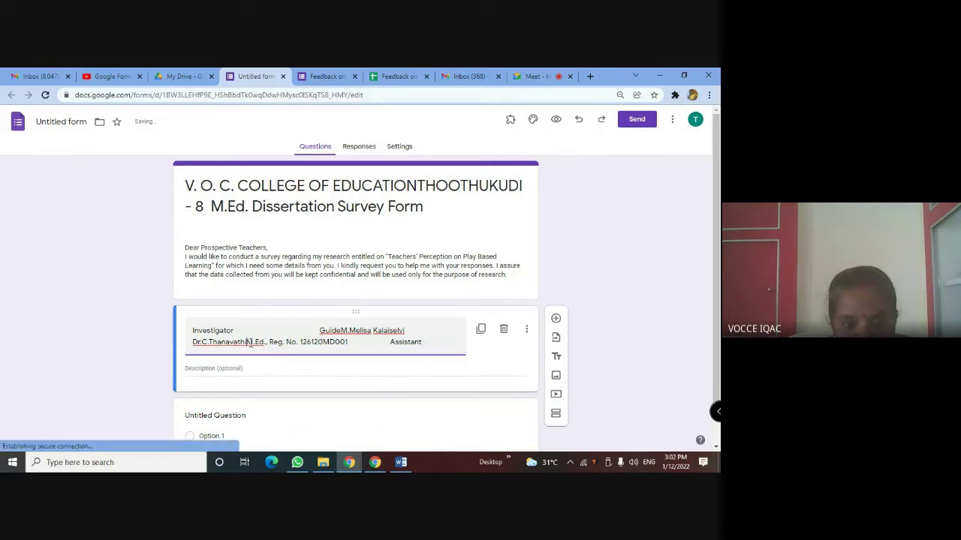
drag(247, 342, 351, 343)
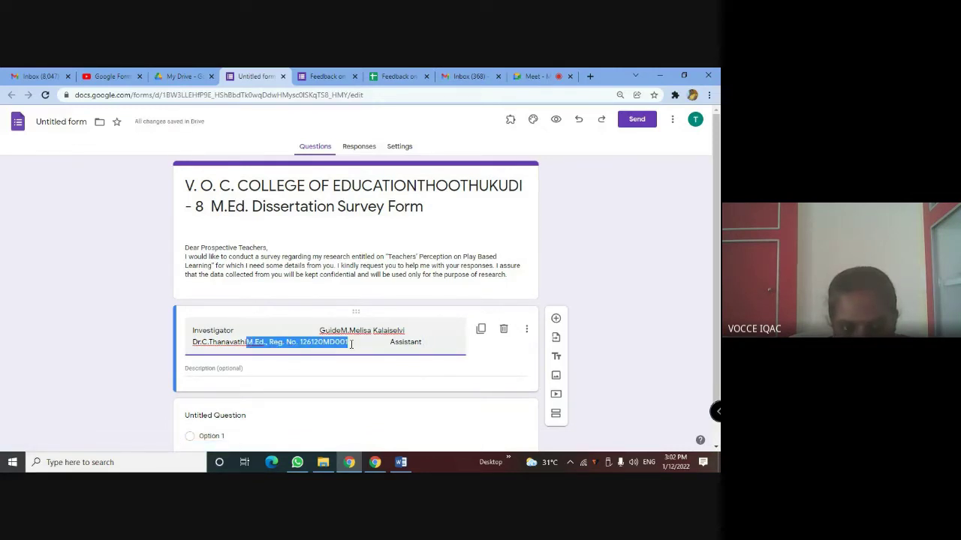
key(BackSpace)
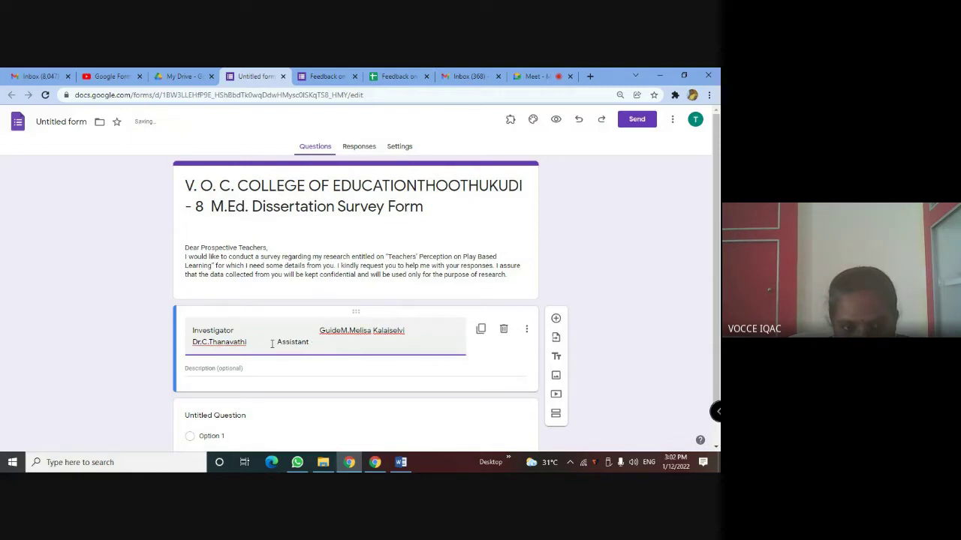
drag(272, 343, 330, 343)
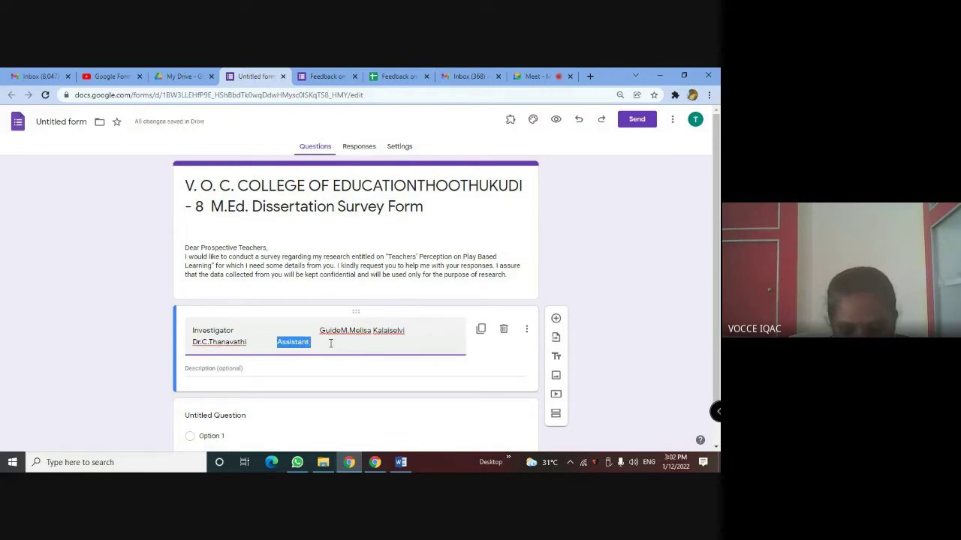
key(BackSpace)
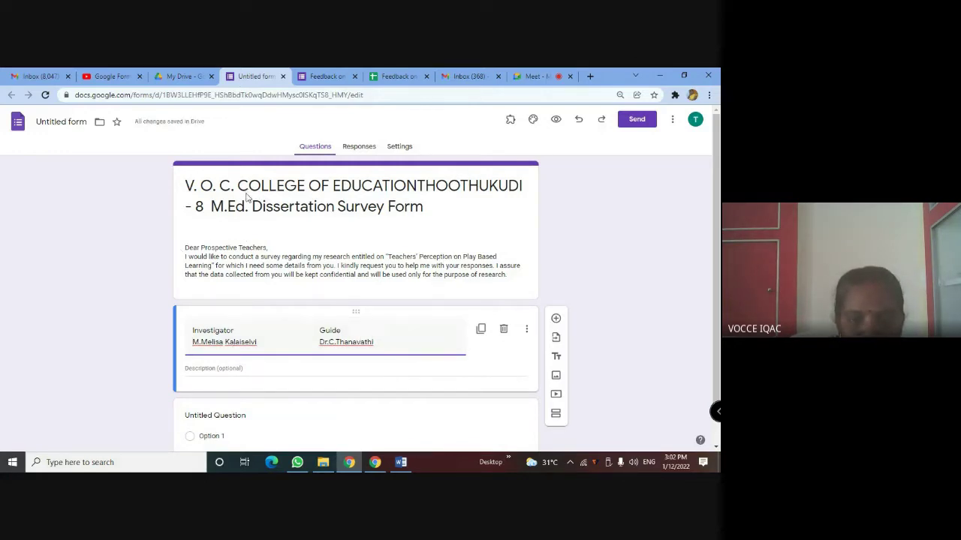
click(411, 465)
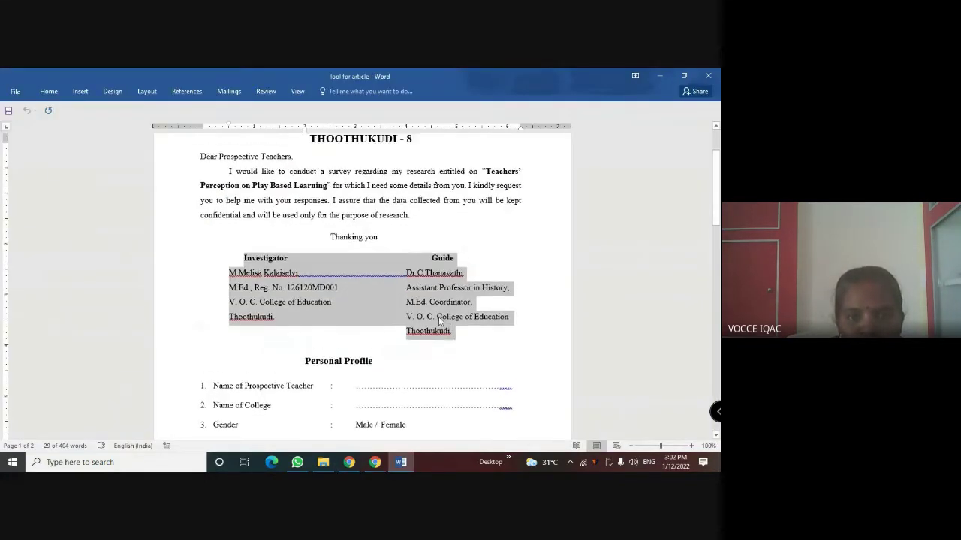
scroll(290, 175, up, 1)
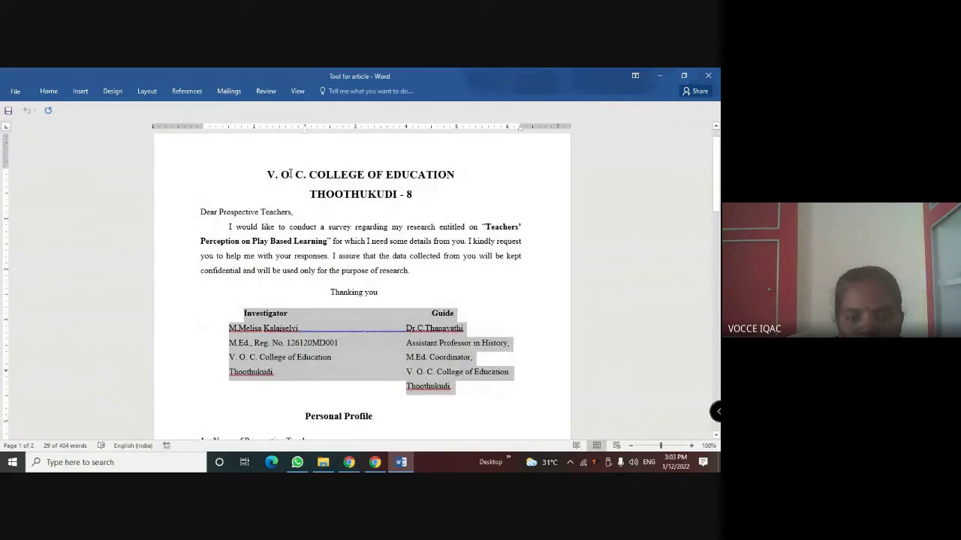
click(349, 463)
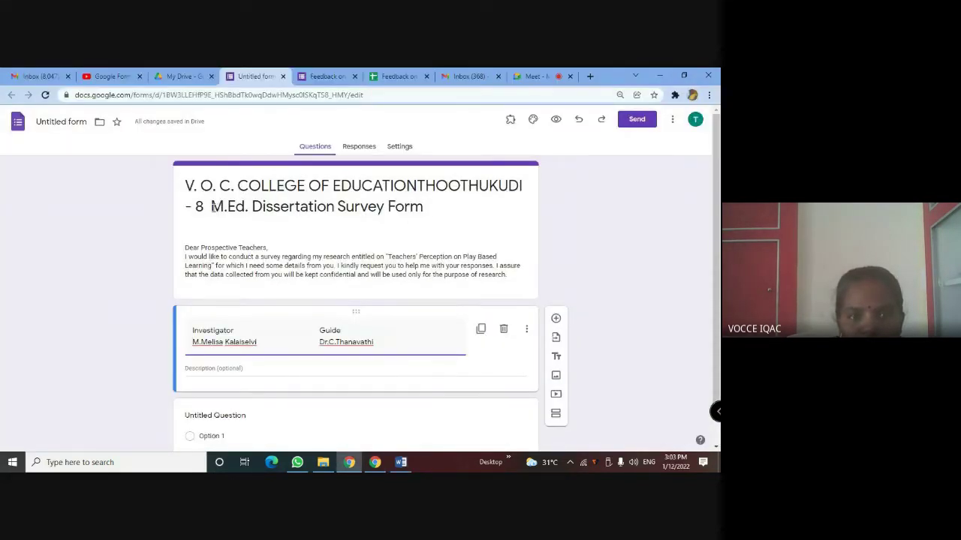
Cut 'M.Ed. Dissertation Survey Form' out of the form title
drag(212, 206, 431, 208)
key(ctrl+x)
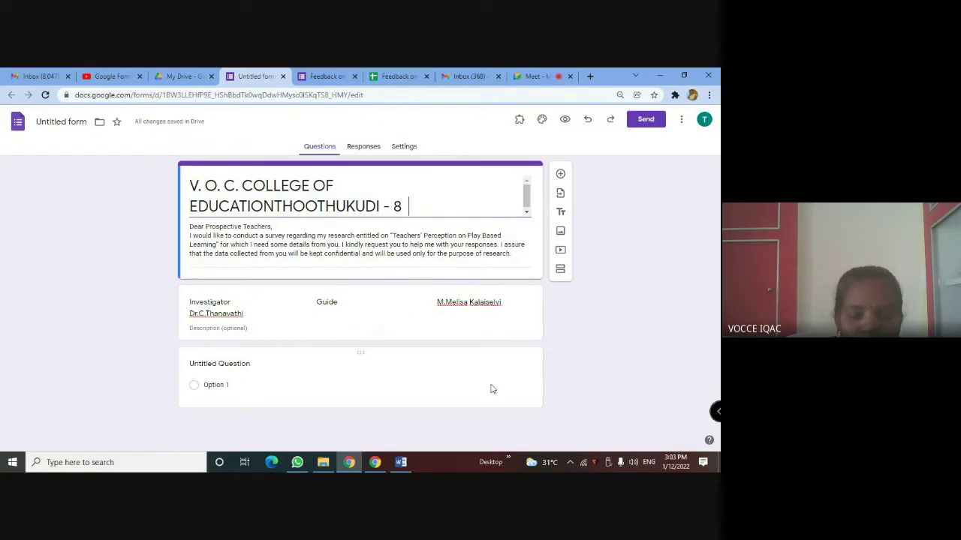
click(401, 462)
Scroll the Word questionnaire down to the Personal Profile items and agreement rating key
scroll(250, 373, down, 1)
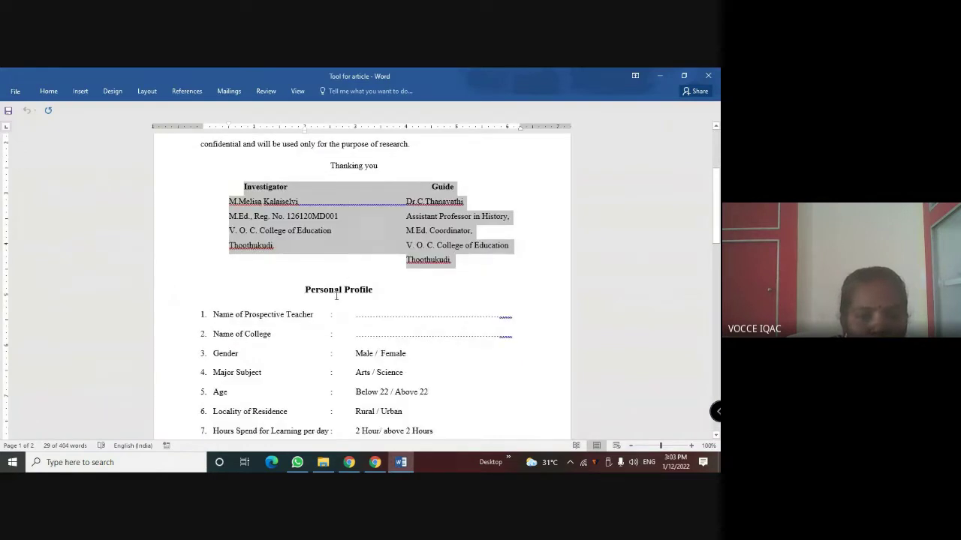
scroll(279, 322, down, 1)
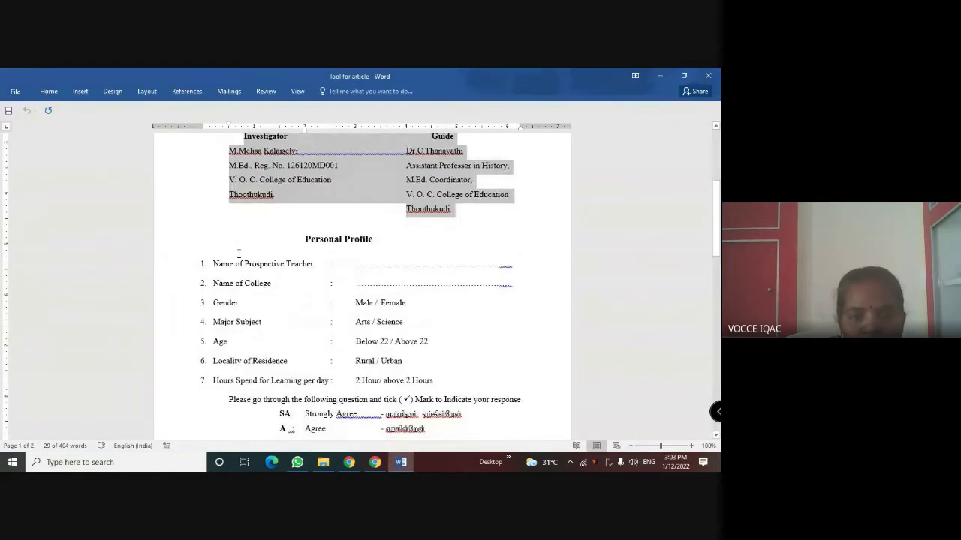
scroll(223, 283, down, 1)
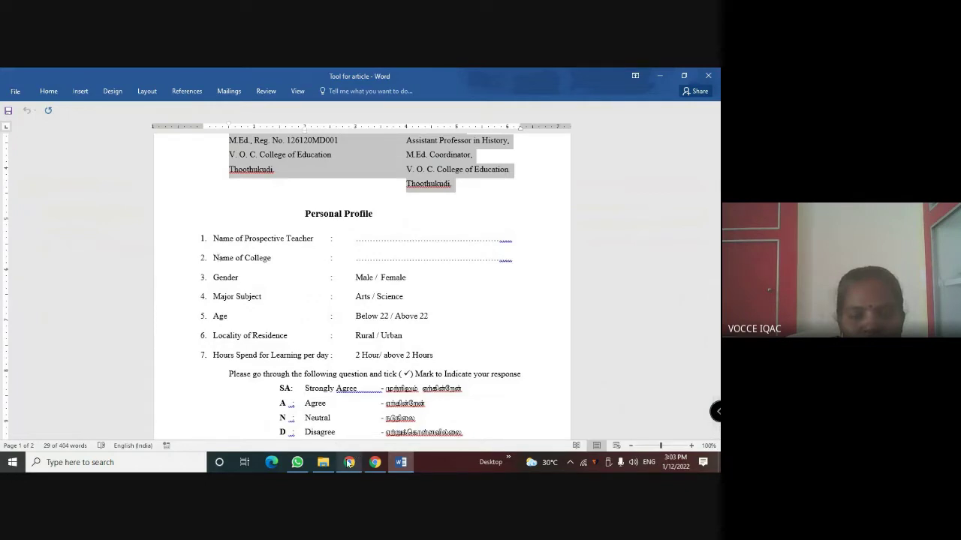
click(349, 463)
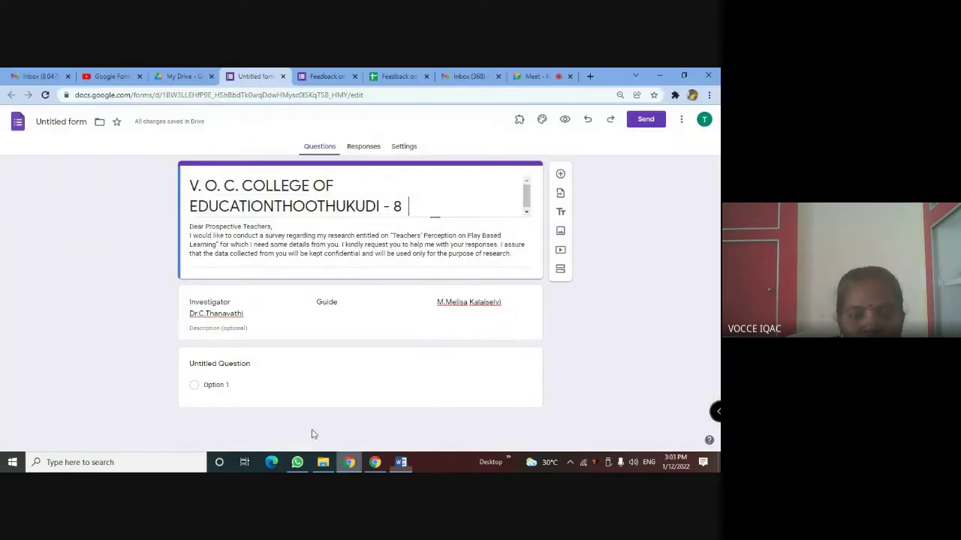
Title the first question '1. Name of Prospective Teacher' with text copied from the Word questionnaire
click(234, 364)
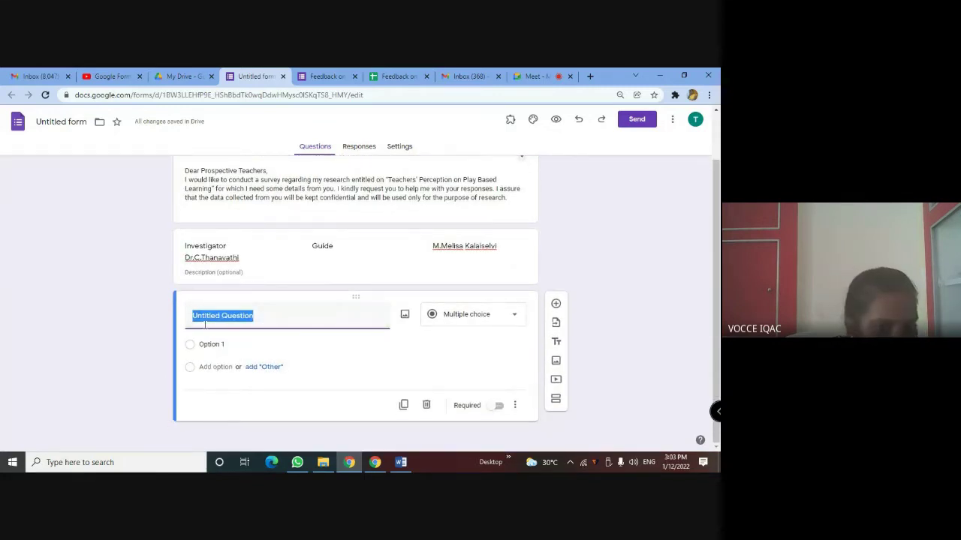
text(Name)
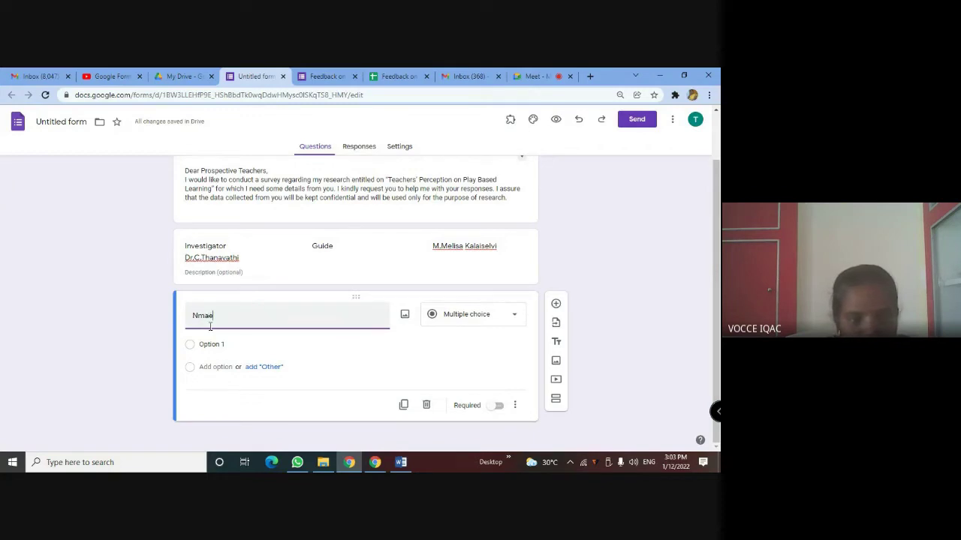
key(BackSpace)
key(BackSpace)
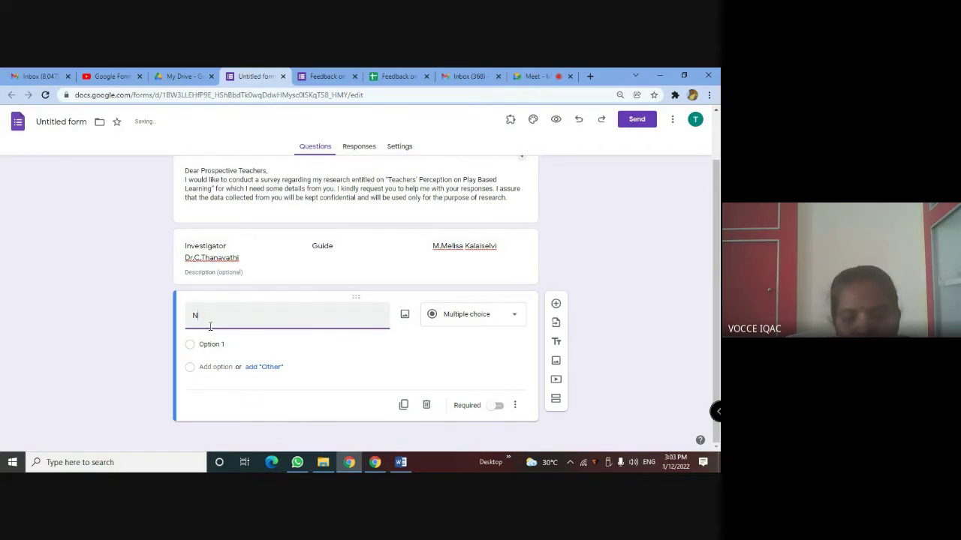
key(alt+Tab)
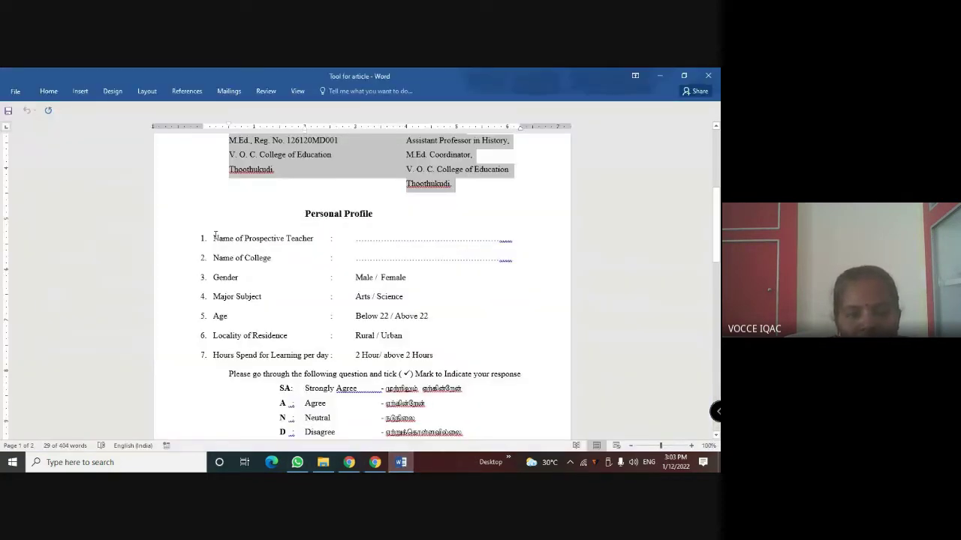
drag(214, 237, 311, 240)
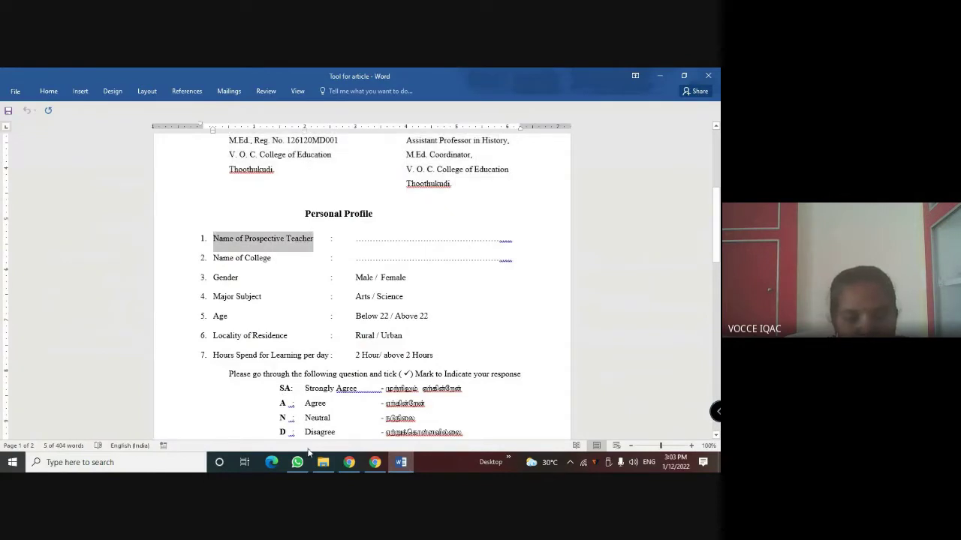
click(349, 462)
click(217, 325)
key(ctrl+v)
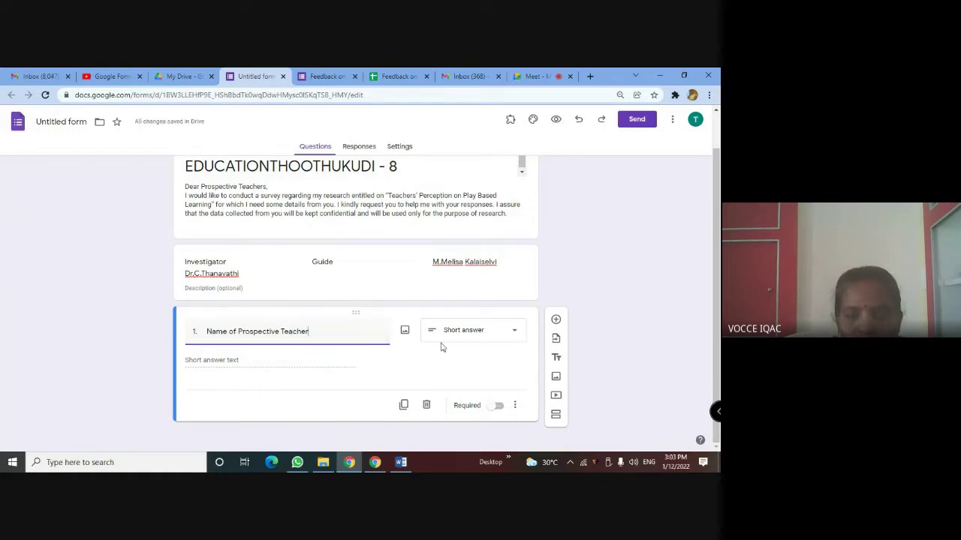
Make it a required short-answer question and add another question below
click(513, 335)
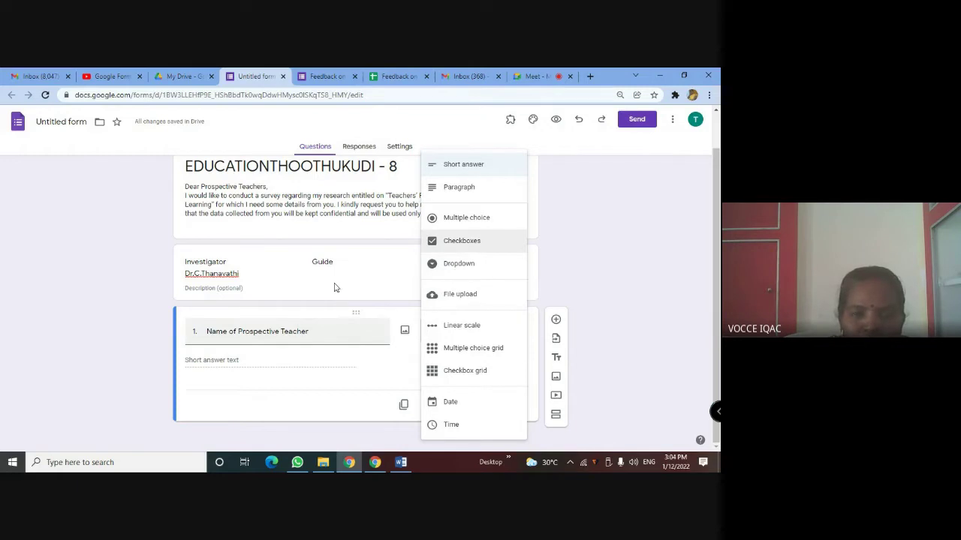
click(462, 167)
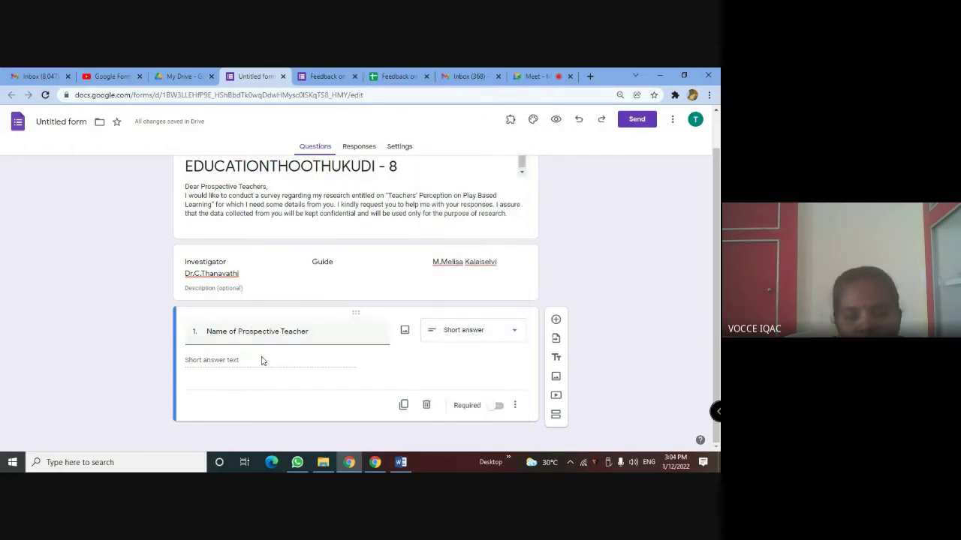
click(500, 407)
click(497, 410)
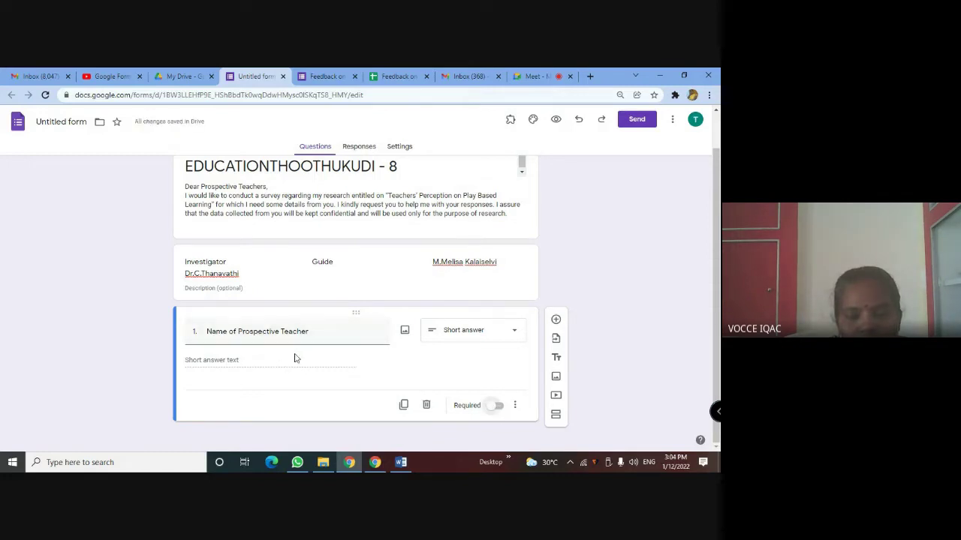
click(497, 407)
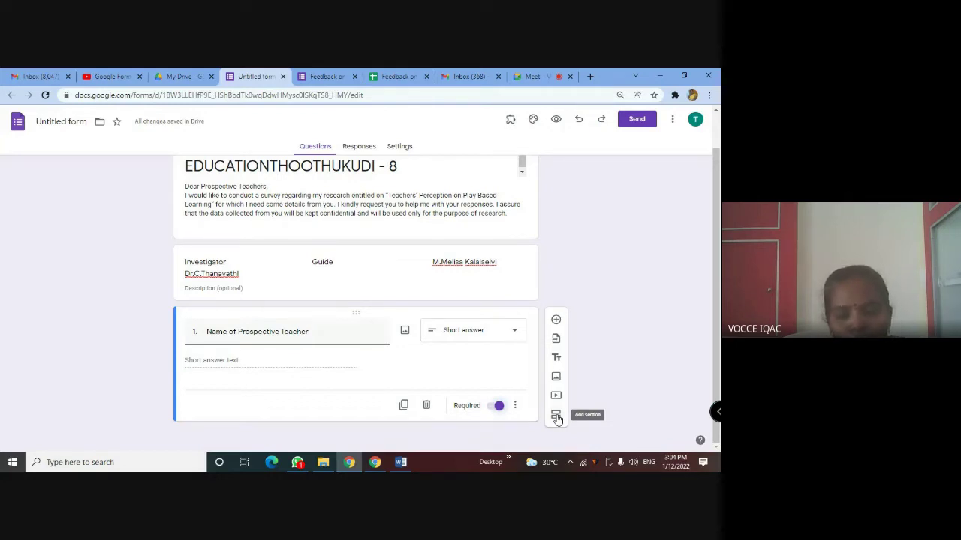
click(558, 321)
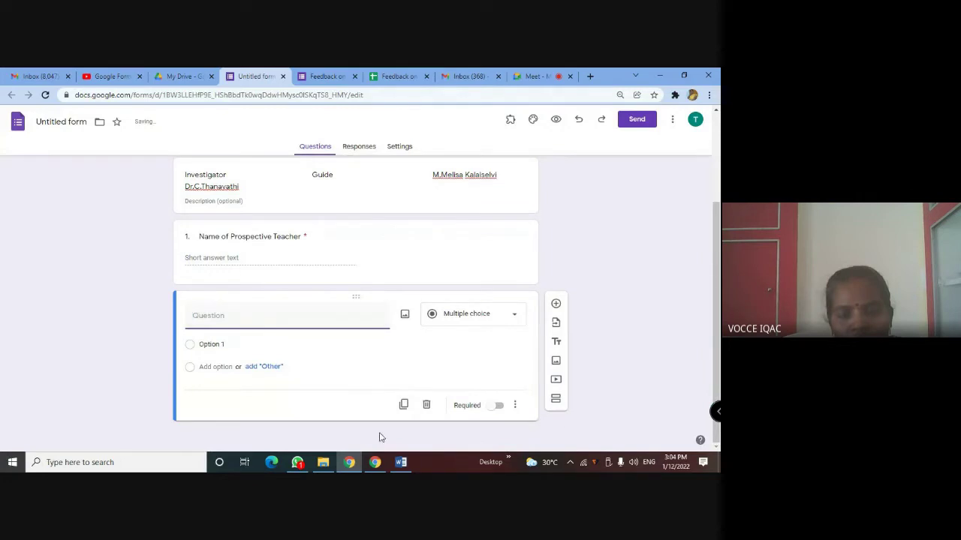
Title question 2 'Name of the College' from the Word text, make it required, and add a question below
click(401, 462)
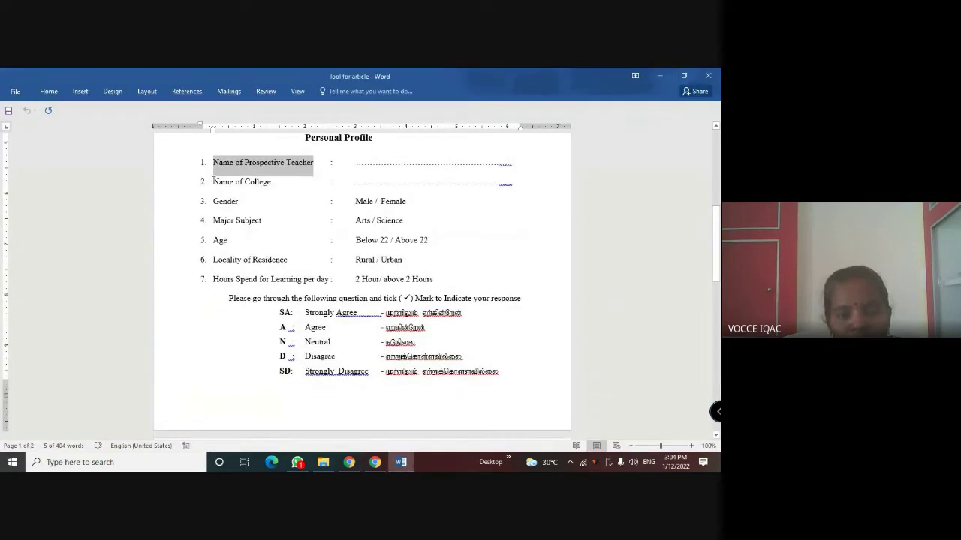
drag(214, 182, 271, 182)
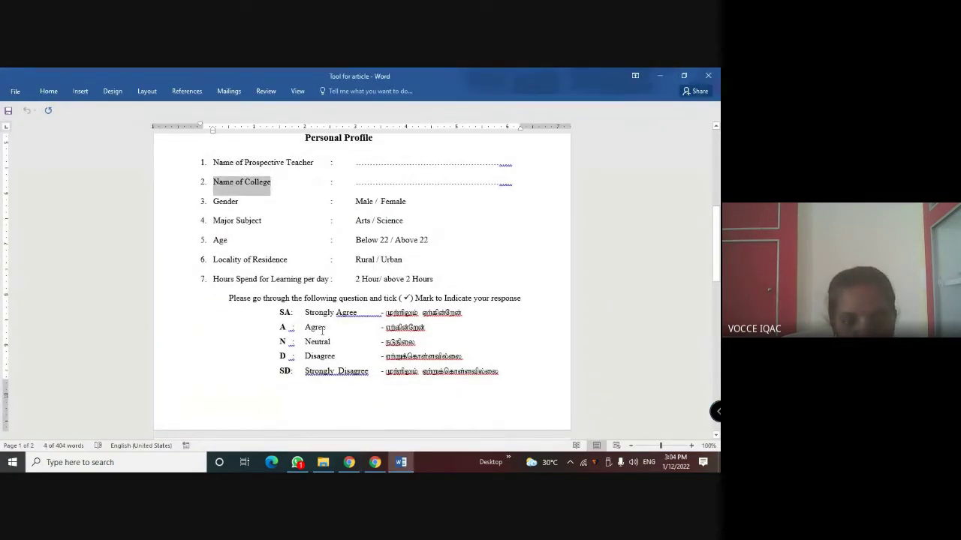
key(ctrl+c)
click(349, 463)
click(230, 314)
key(ctrl+v)
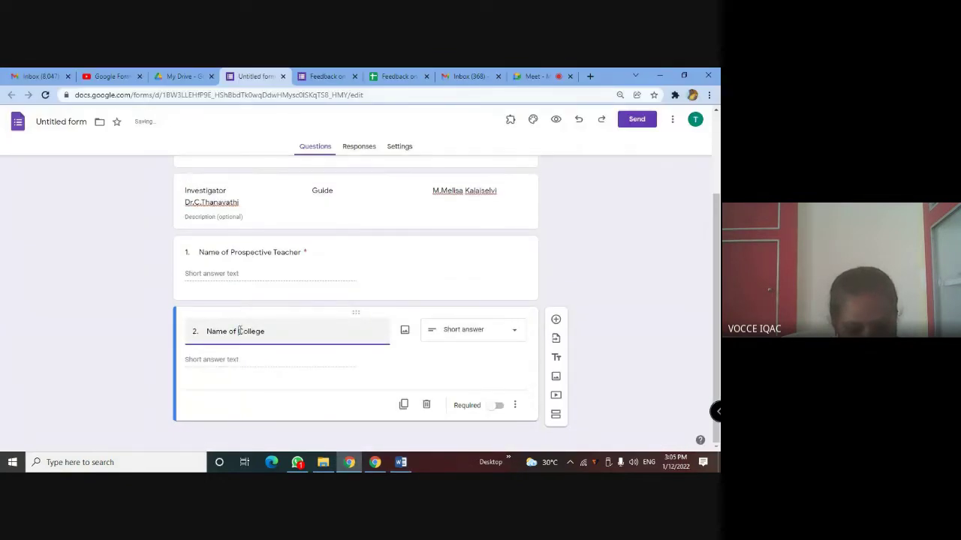
click(238, 331)
text(the)
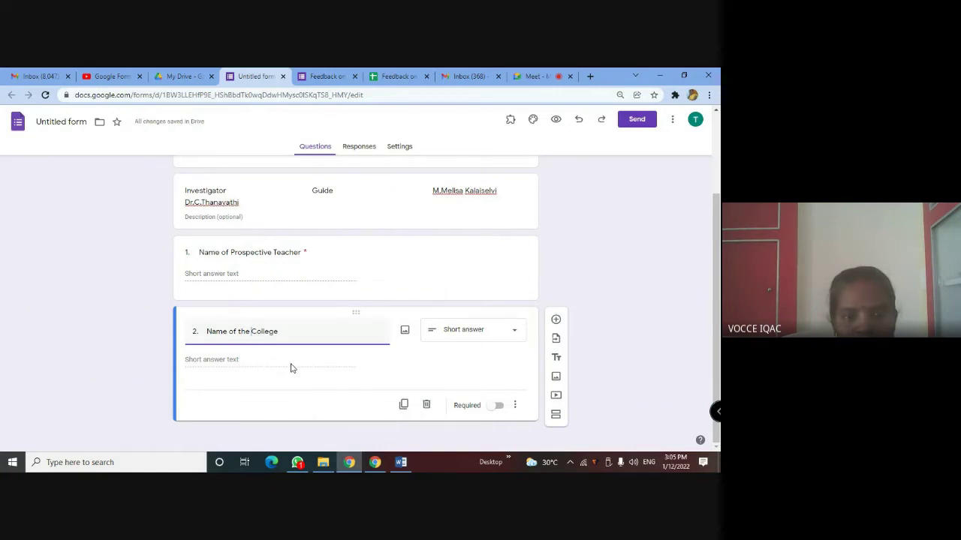
click(498, 407)
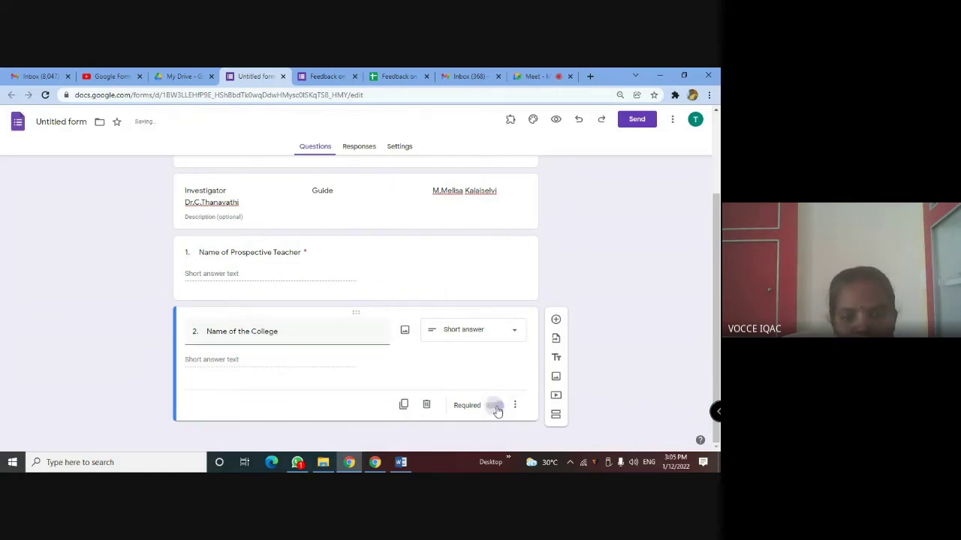
click(556, 319)
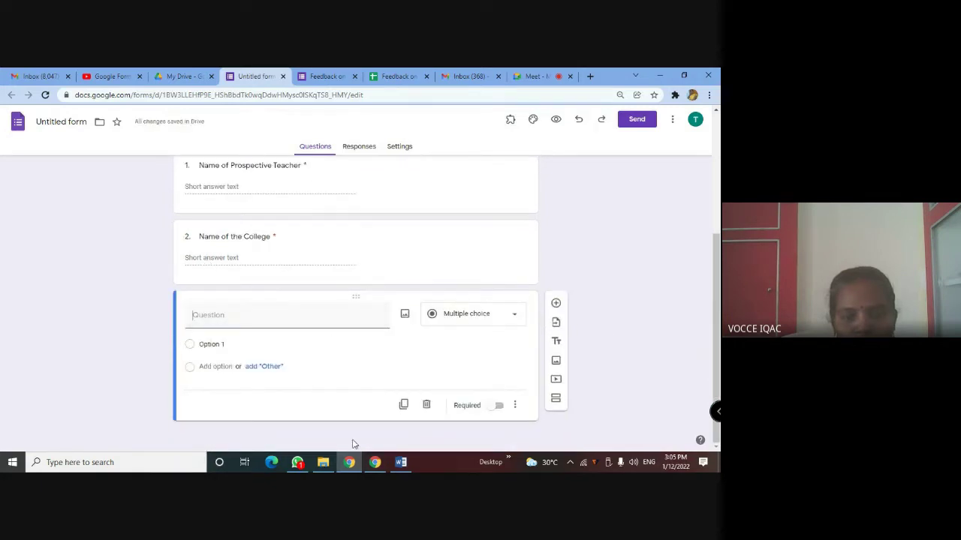
Title question 3 'Gender' using the word copied from the Word document
click(397, 462)
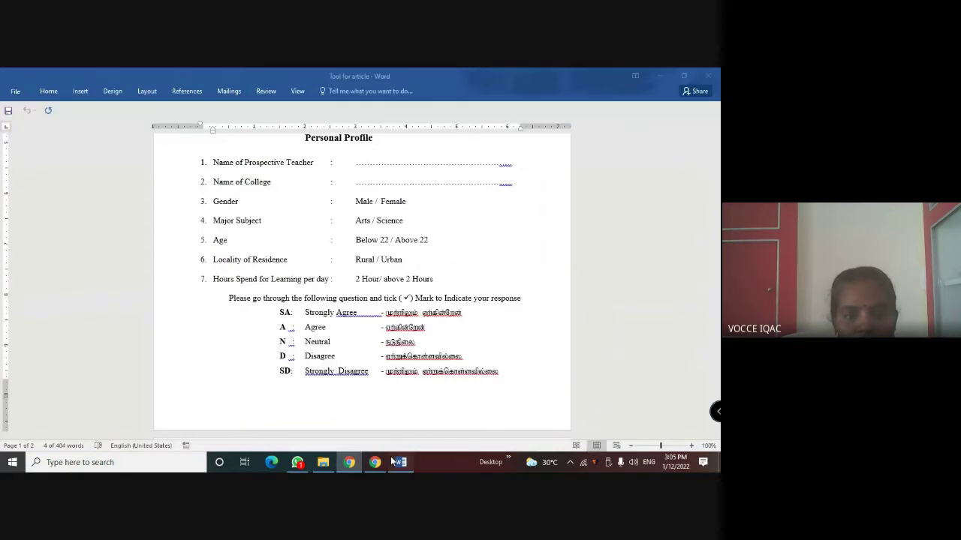
double_click(230, 206)
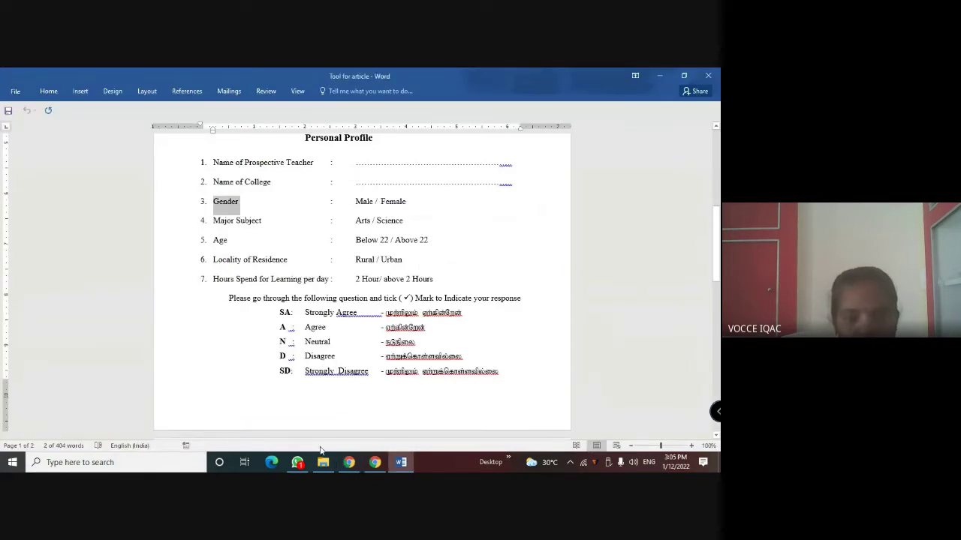
click(349, 461)
key(ctrl+v)
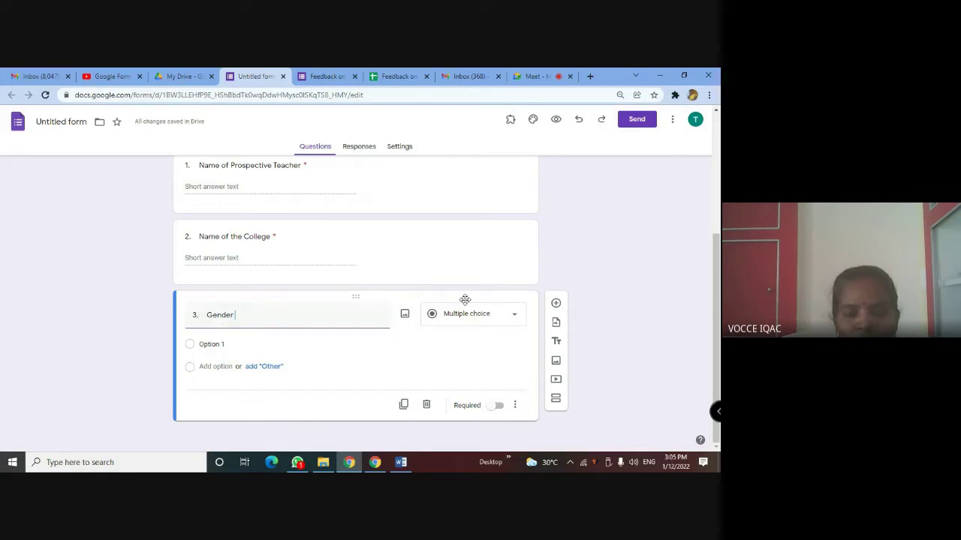
Keep Gender as multiple choice with options Male, Female and Other
click(512, 319)
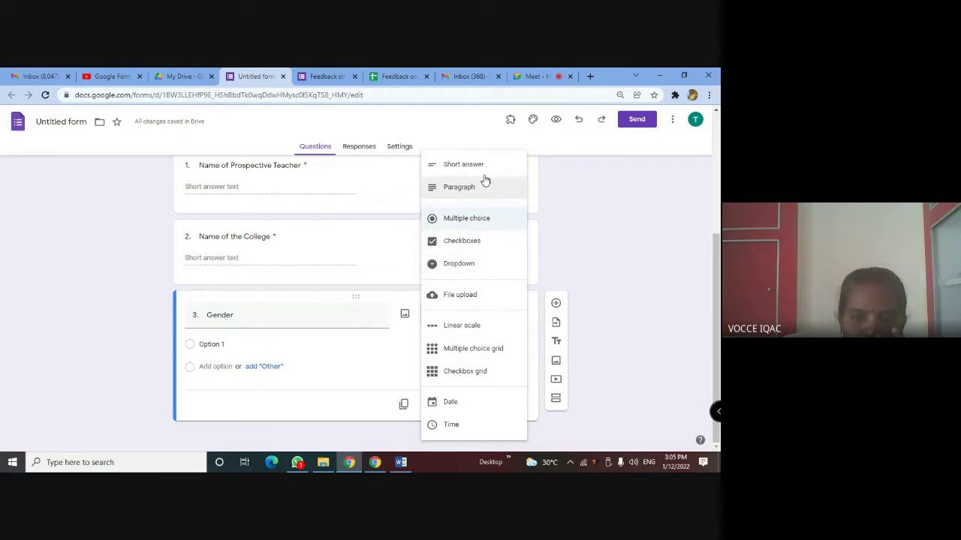
click(234, 347)
text(Male)
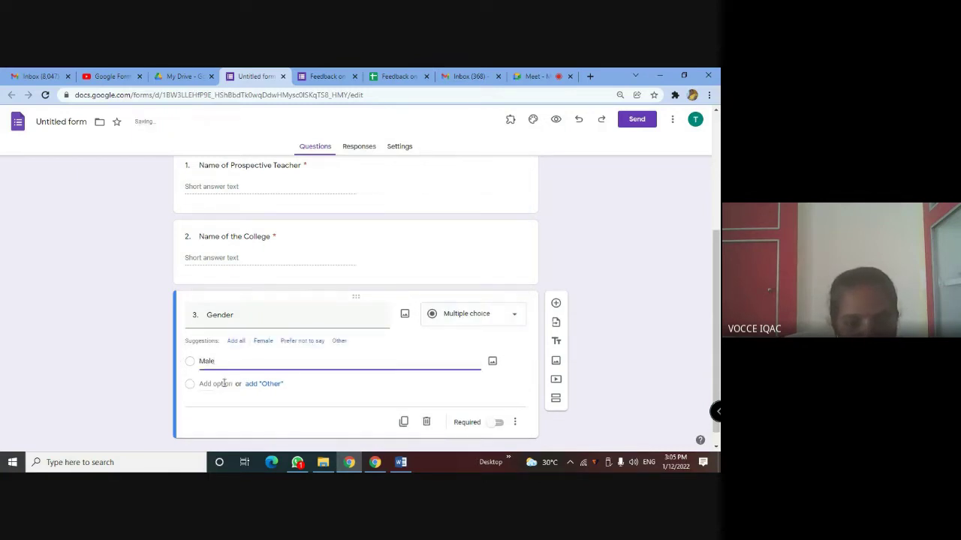
click(224, 383)
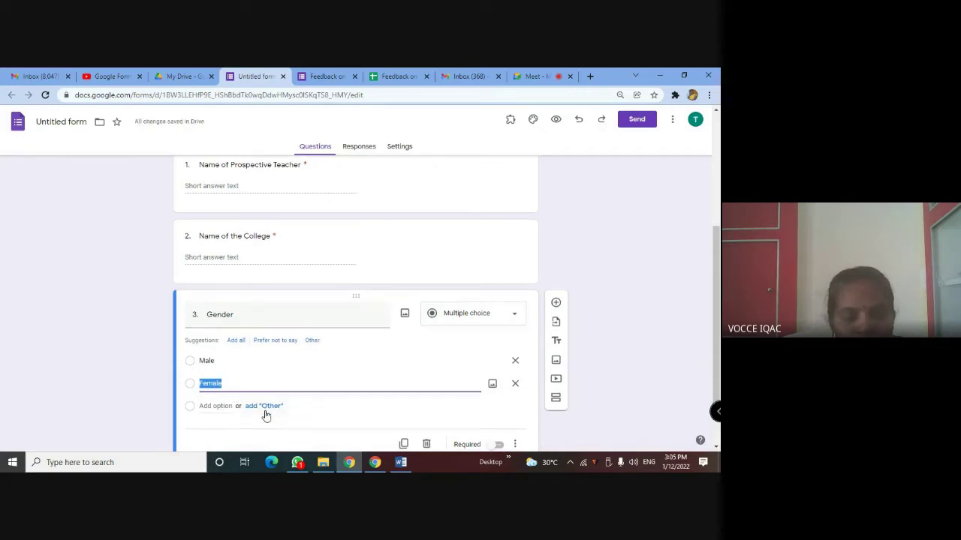
scroll(266, 413, down, 1)
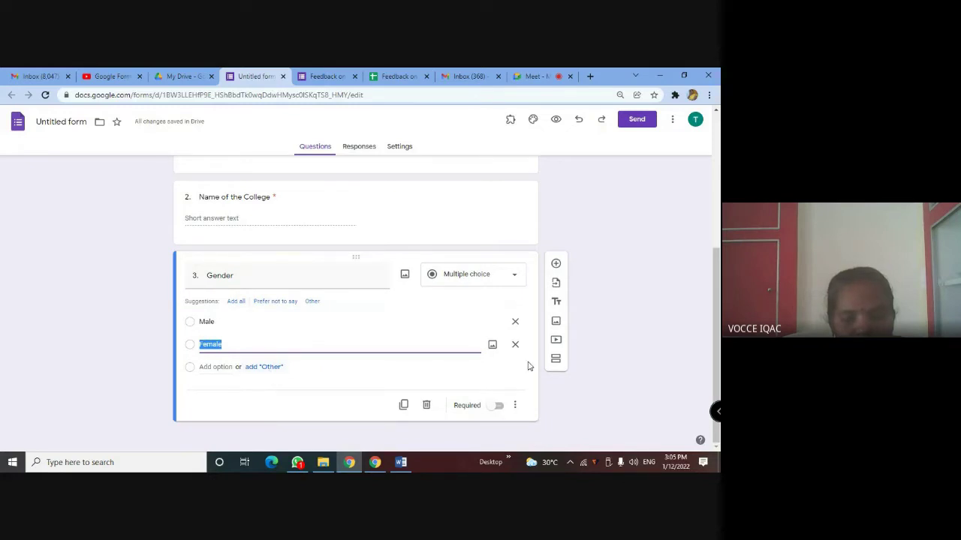
click(262, 367)
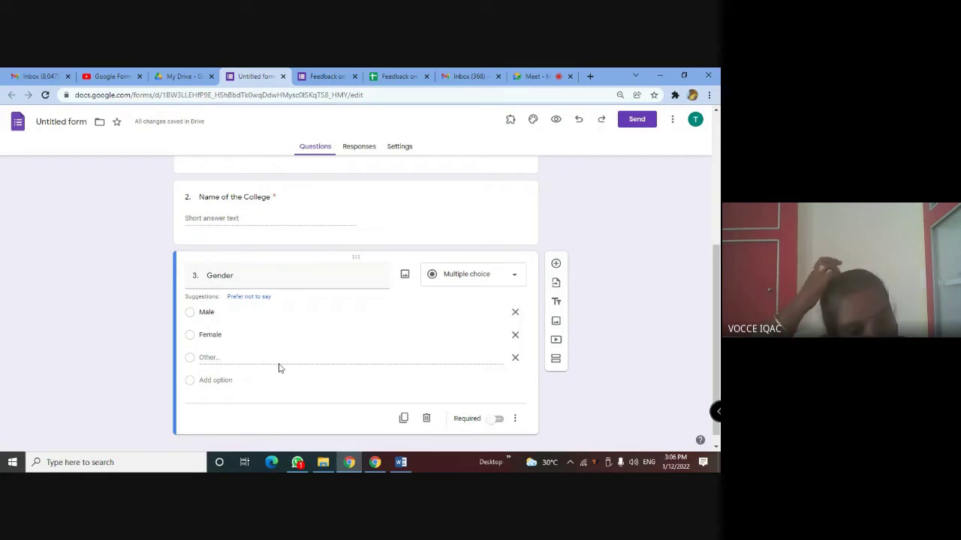
click(556, 120)
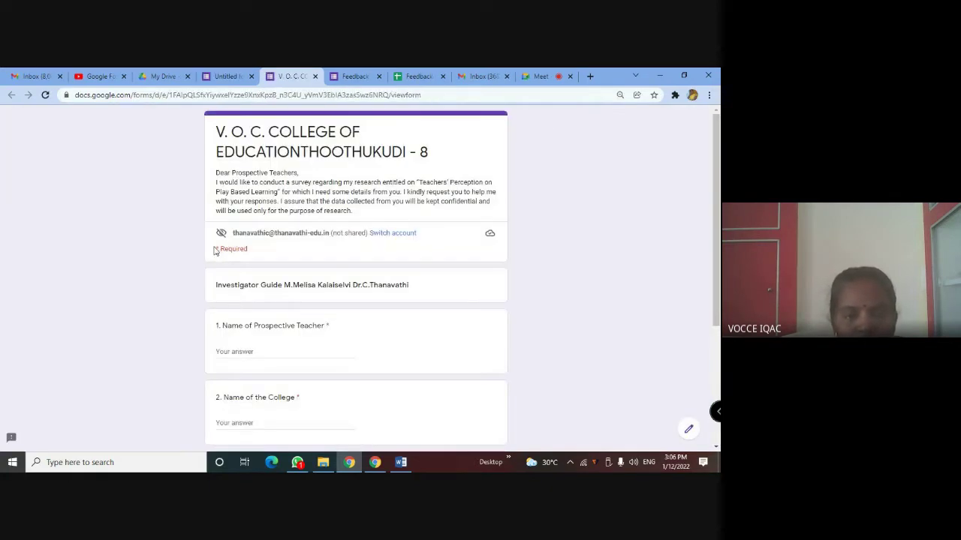
scroll(214, 250, down, 3)
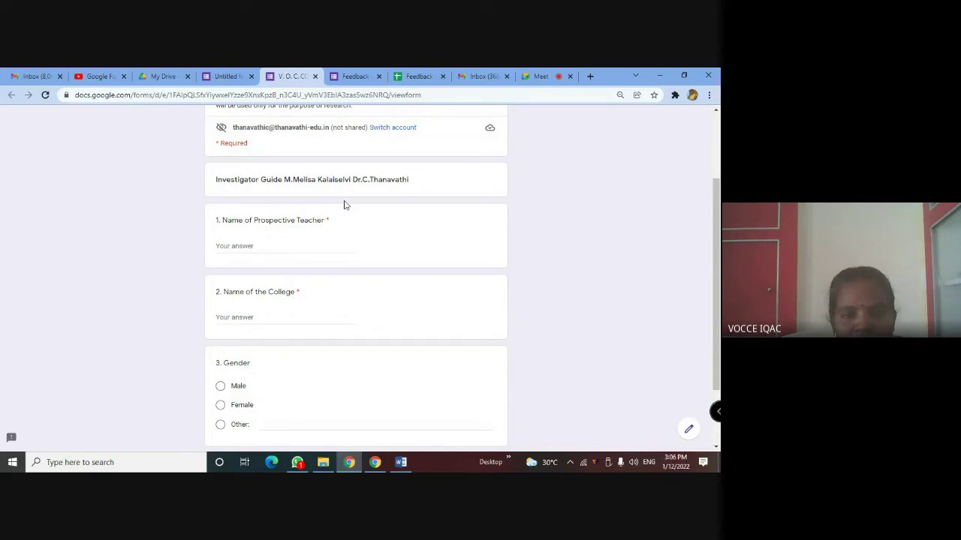
scroll(268, 330, down, 2)
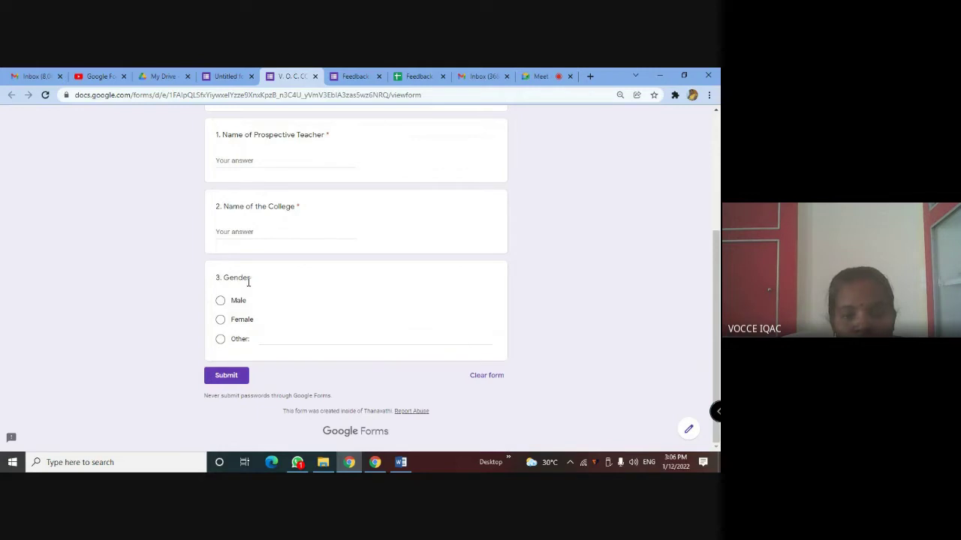
click(275, 343)
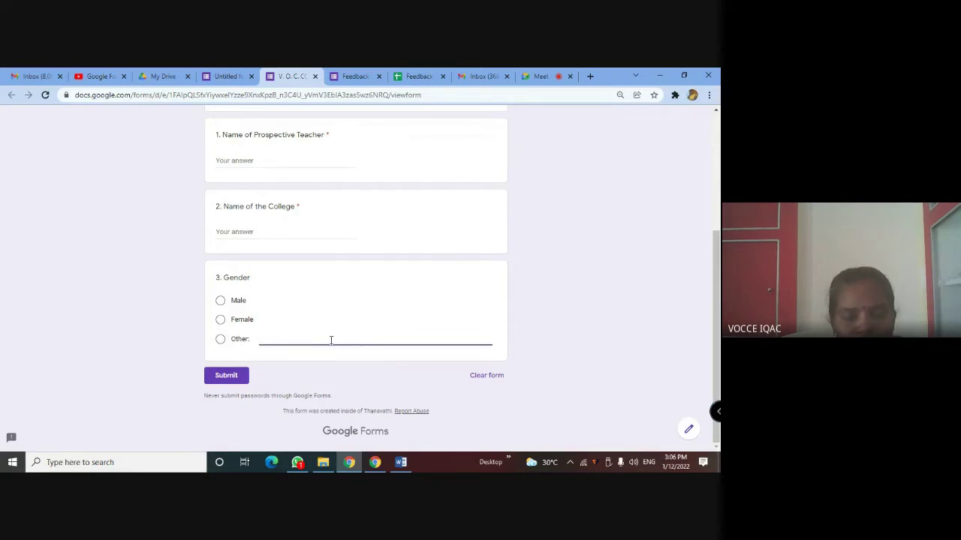
click(223, 75)
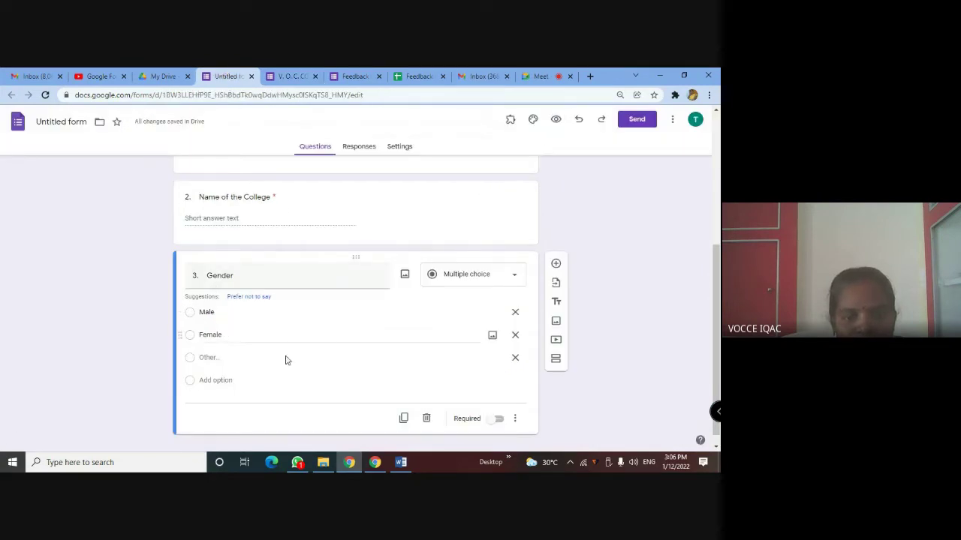
Remove Gender's Other option, mark Gender required, and add a new question beneath it
scroll(289, 360, down, 1)
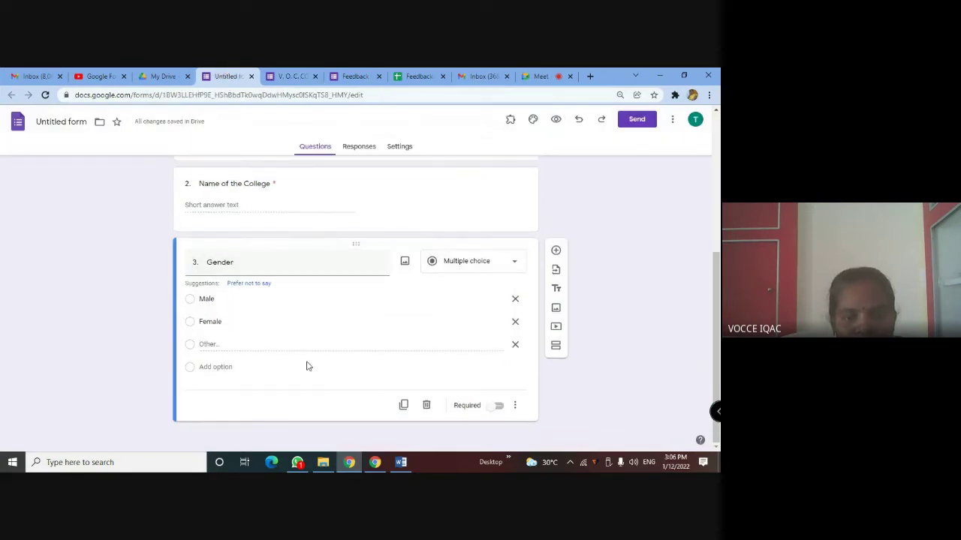
click(515, 344)
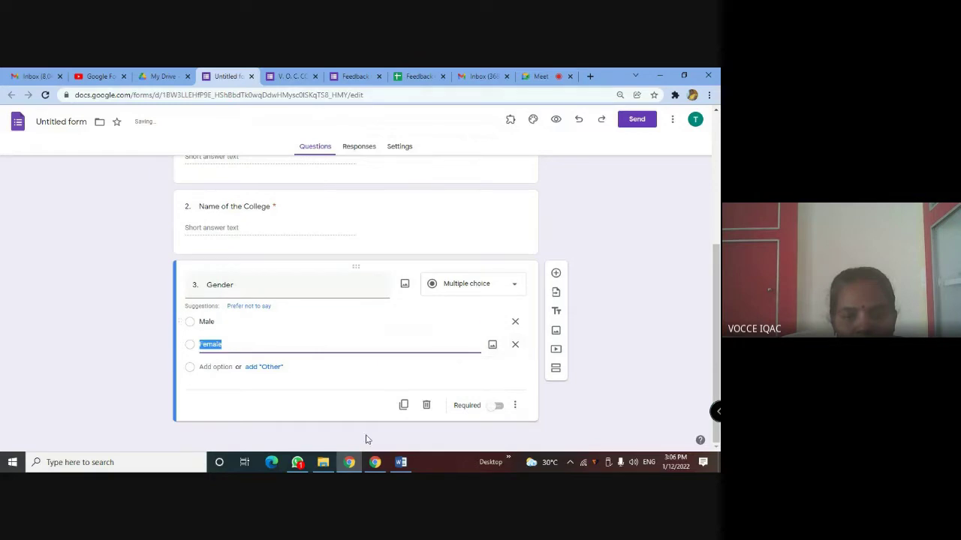
click(499, 407)
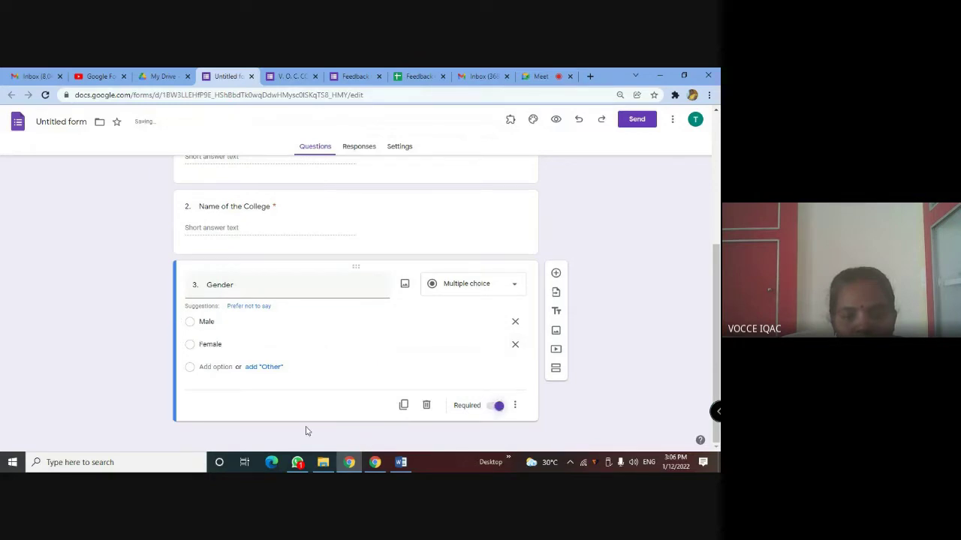
click(557, 274)
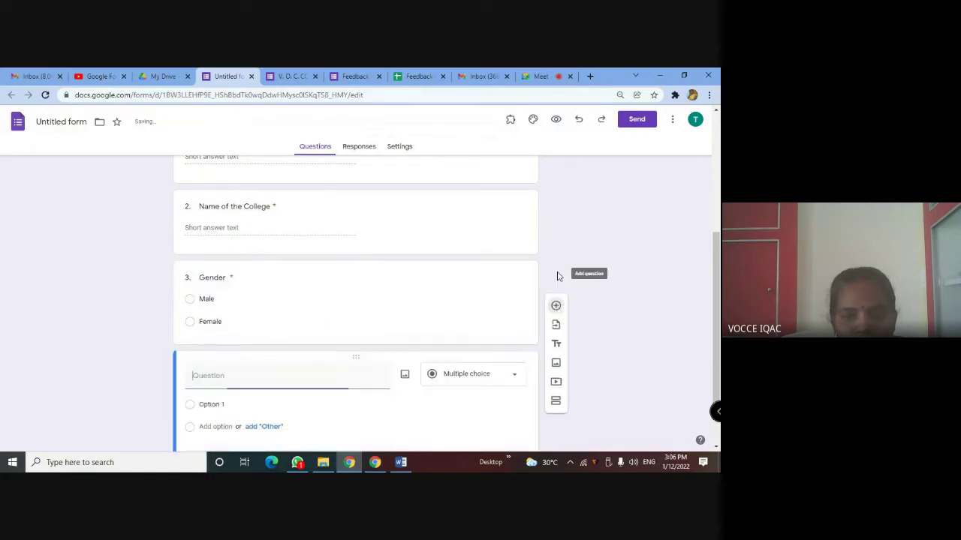
Title question 4 'Major Subject' from the Word document and make it multiple choice
click(399, 463)
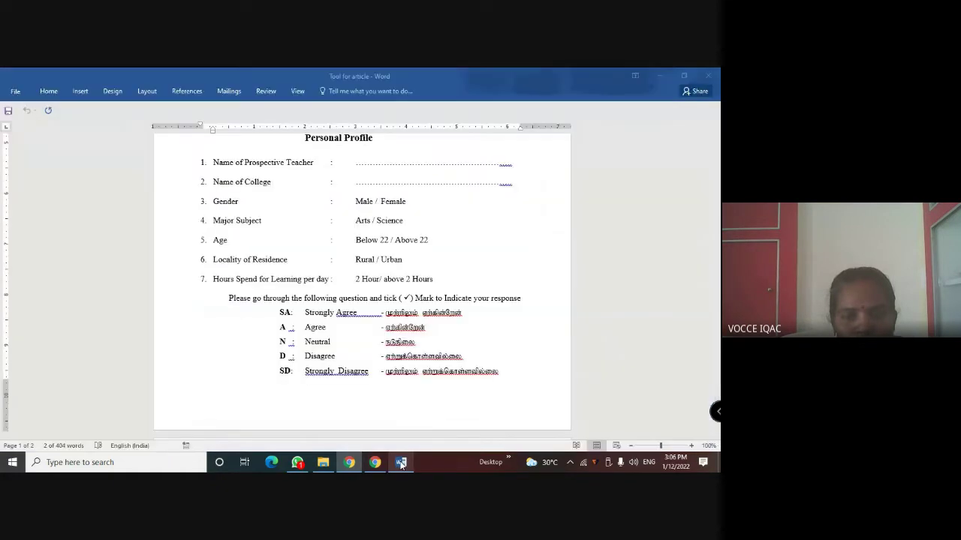
triple_click(235, 223)
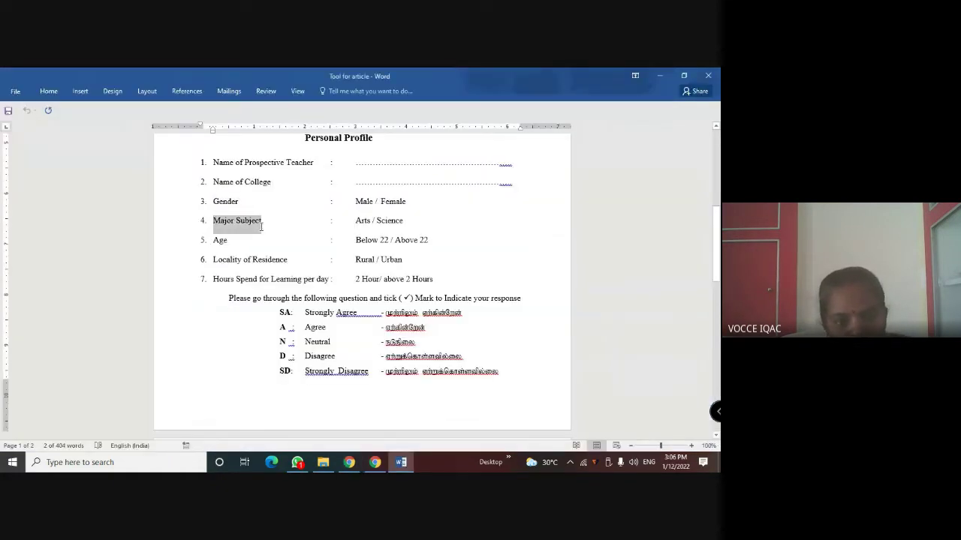
key(ctrl+c)
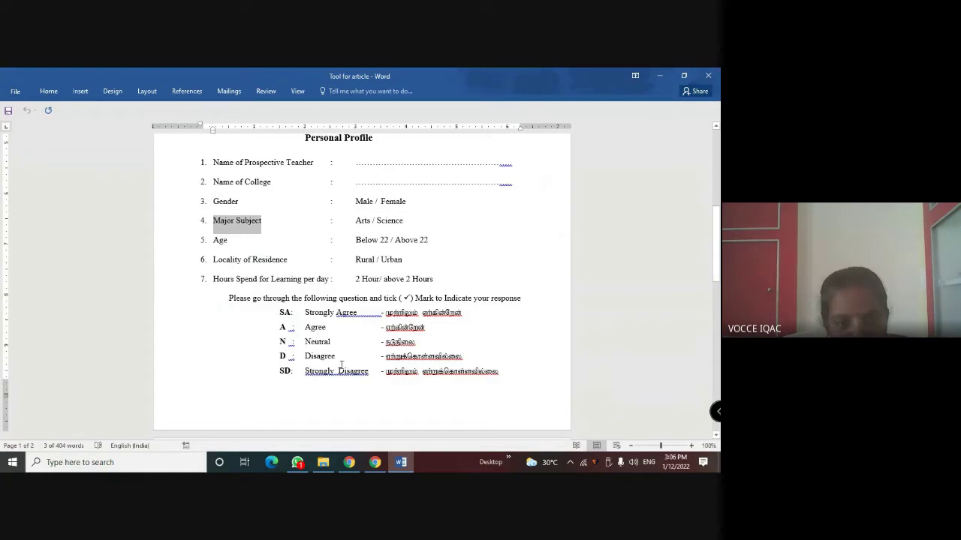
click(349, 462)
key(ctrl+v)
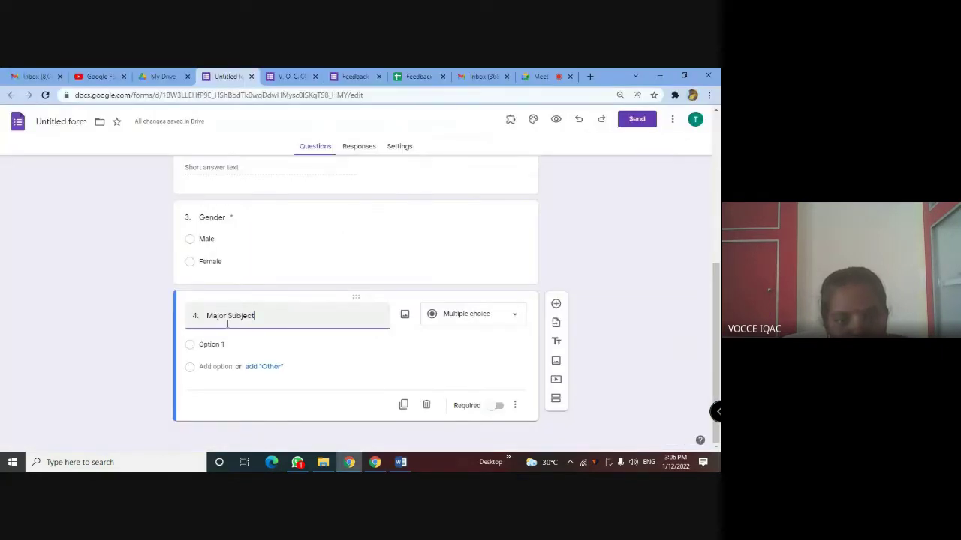
click(401, 462)
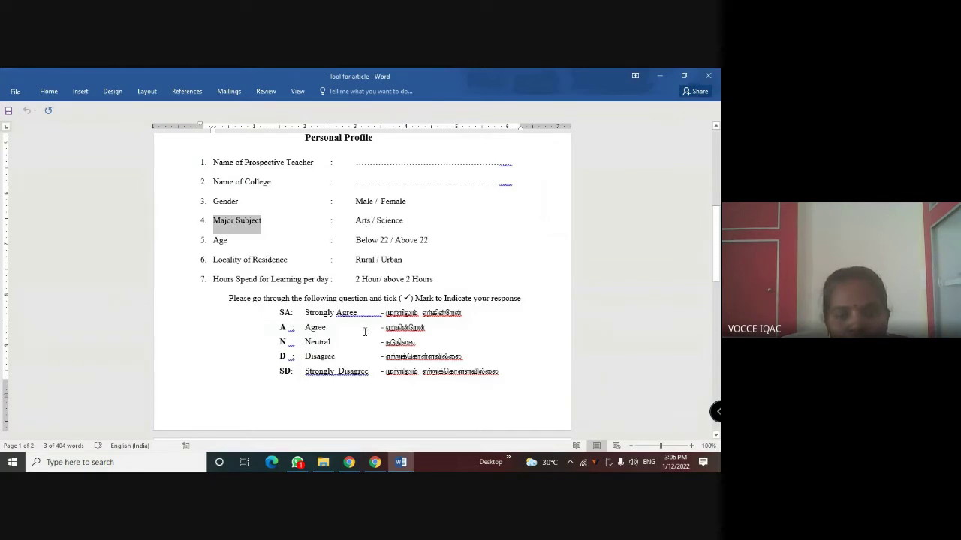
click(349, 462)
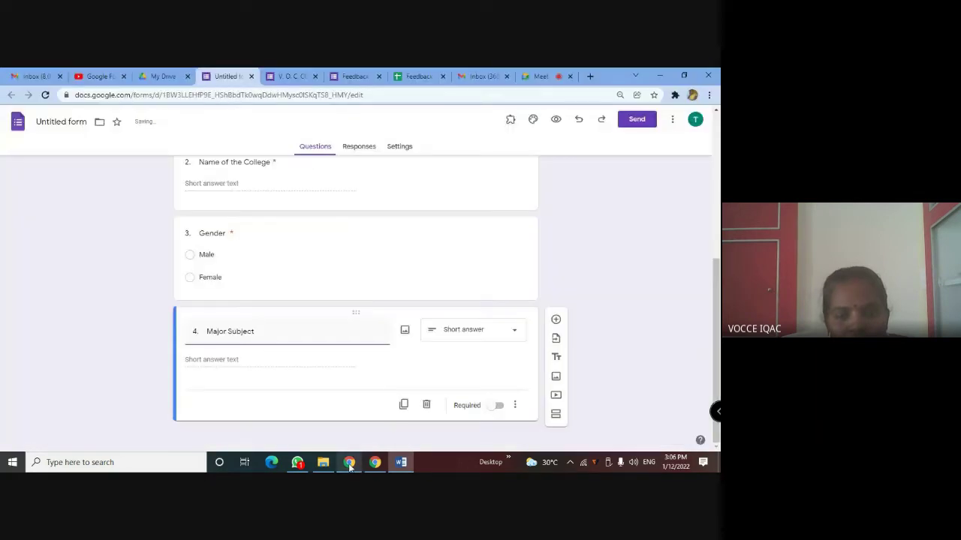
click(495, 333)
click(484, 217)
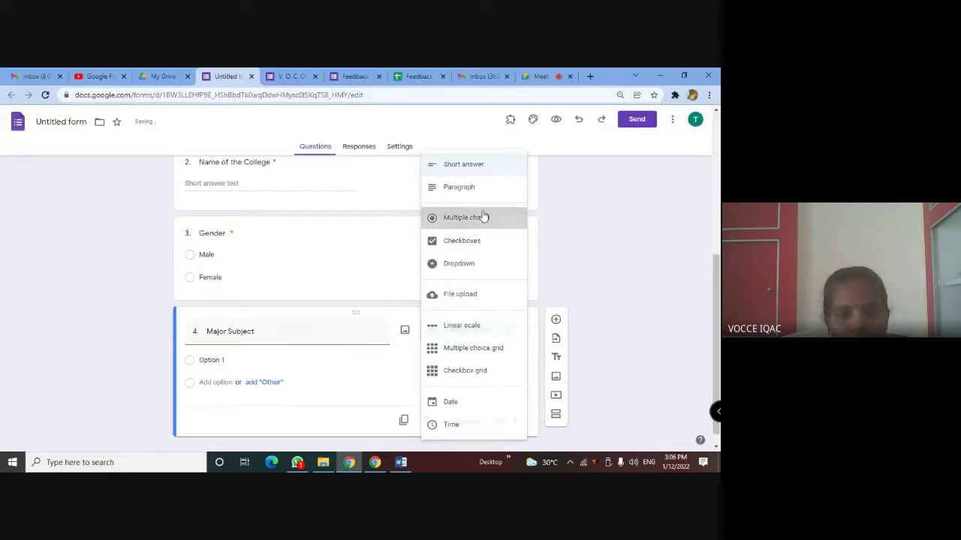
Give Major Subject the options Arts and Science, make it required, and add a new question
click(209, 361)
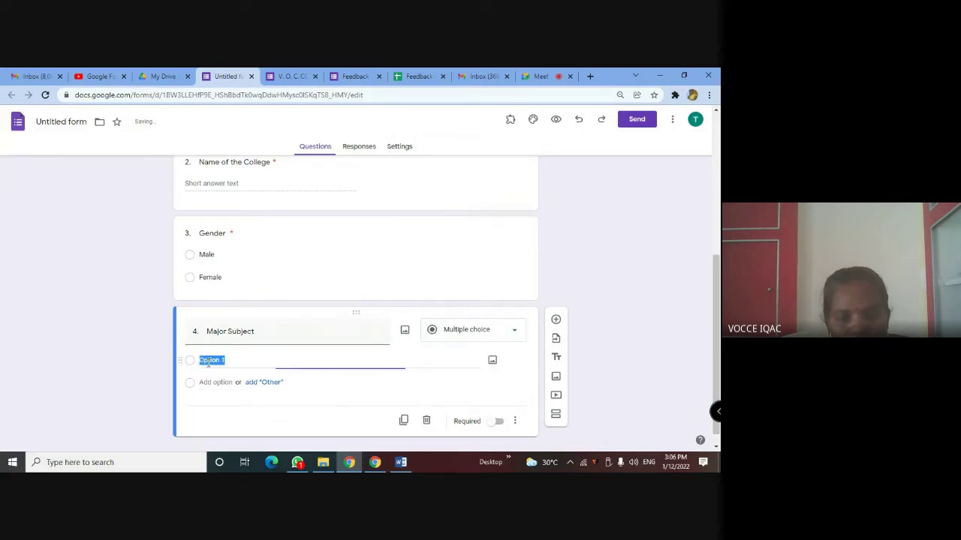
text(Arts)
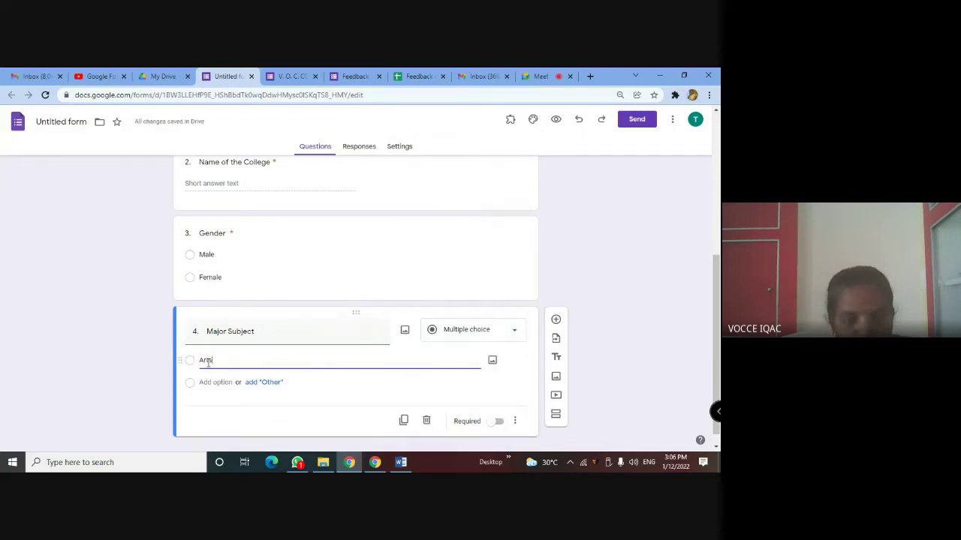
click(207, 382)
text(S)
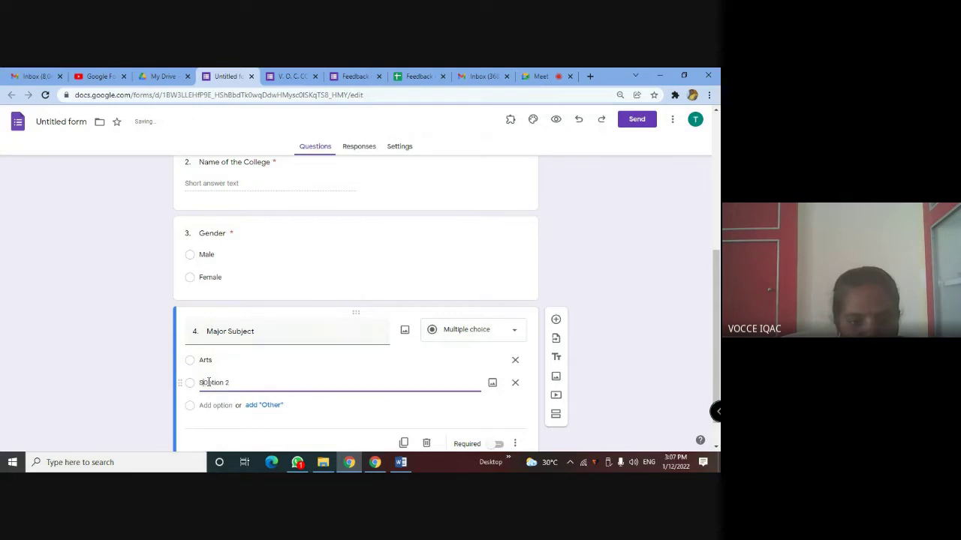
text(cie)
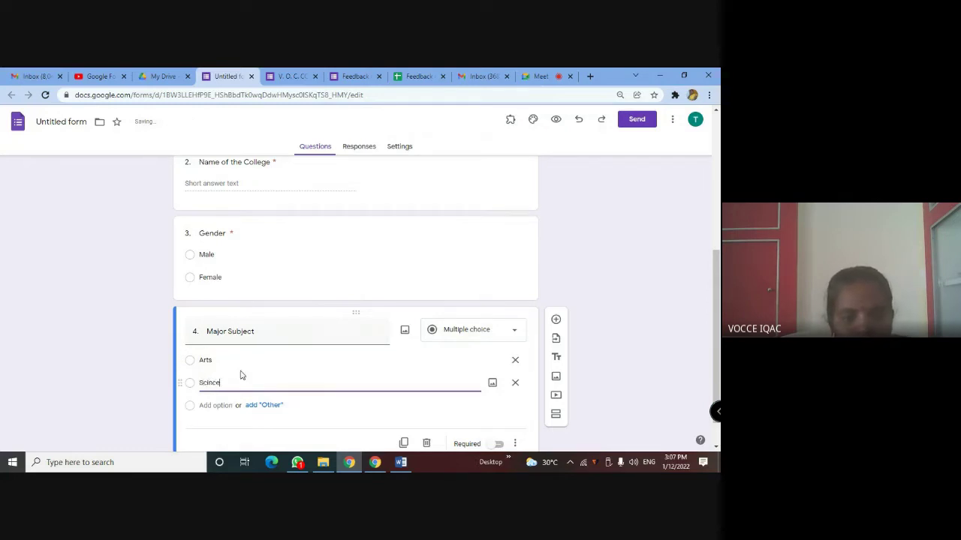
key(BackSpace)
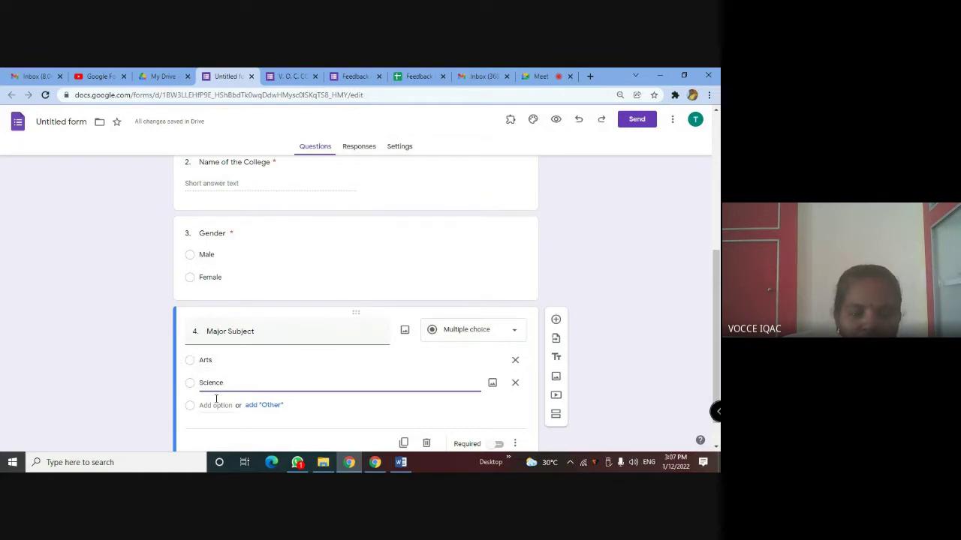
scroll(212, 370, down, 1)
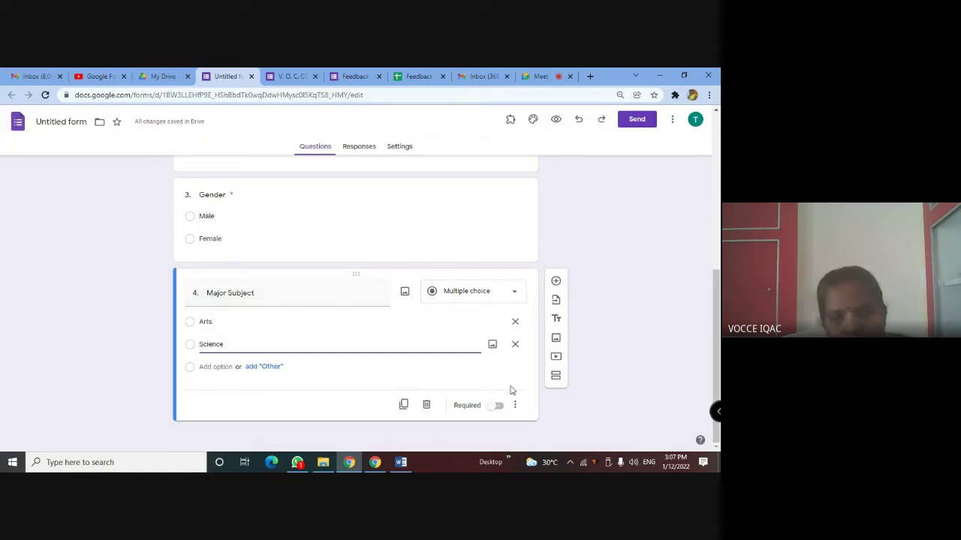
click(499, 407)
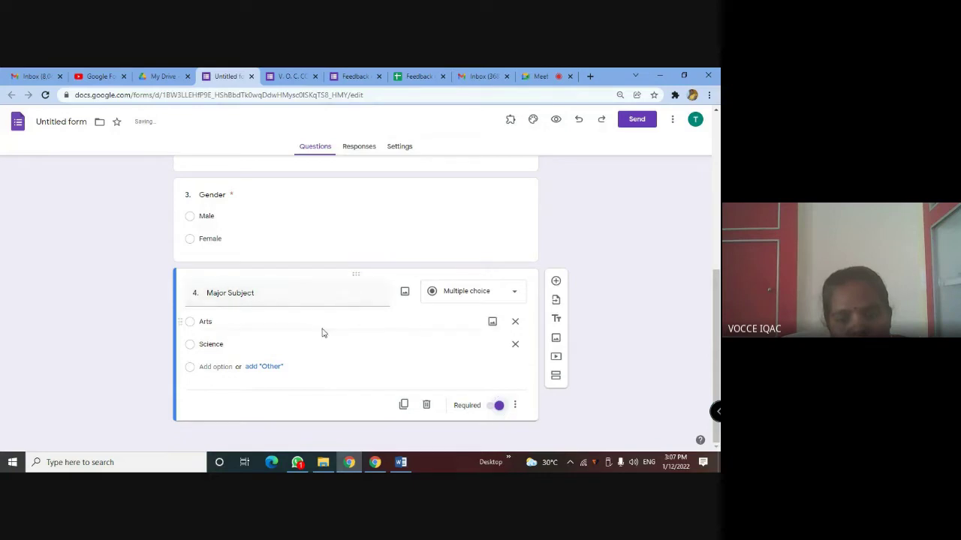
click(556, 281)
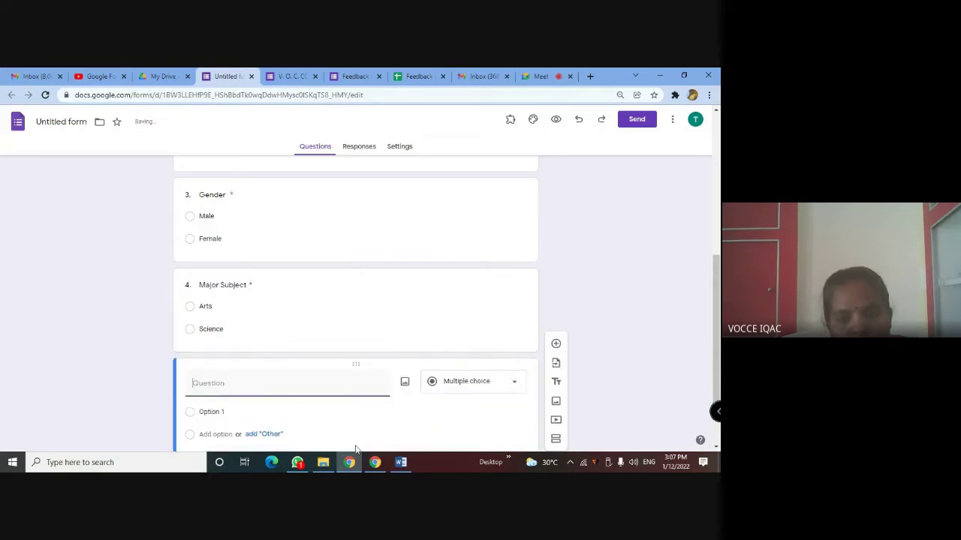
Title question 5 'Age' using the word copied from the Personal Profile in Word
click(401, 462)
drag(214, 241, 231, 240)
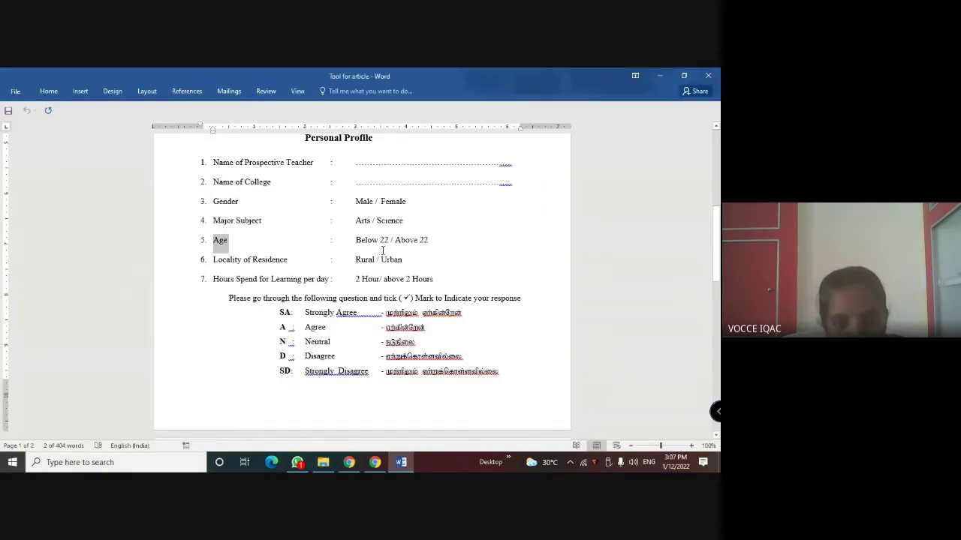
click(349, 462)
click(251, 382)
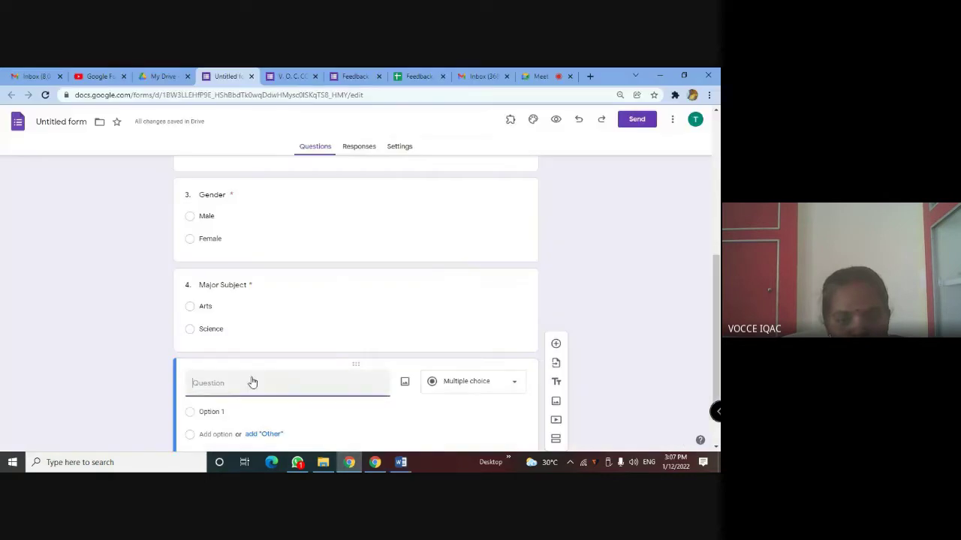
key(ctrl+v)
Give Age the options below 22 and above 22, make it required, and add a question
scroll(236, 368, down, 1)
click(230, 358)
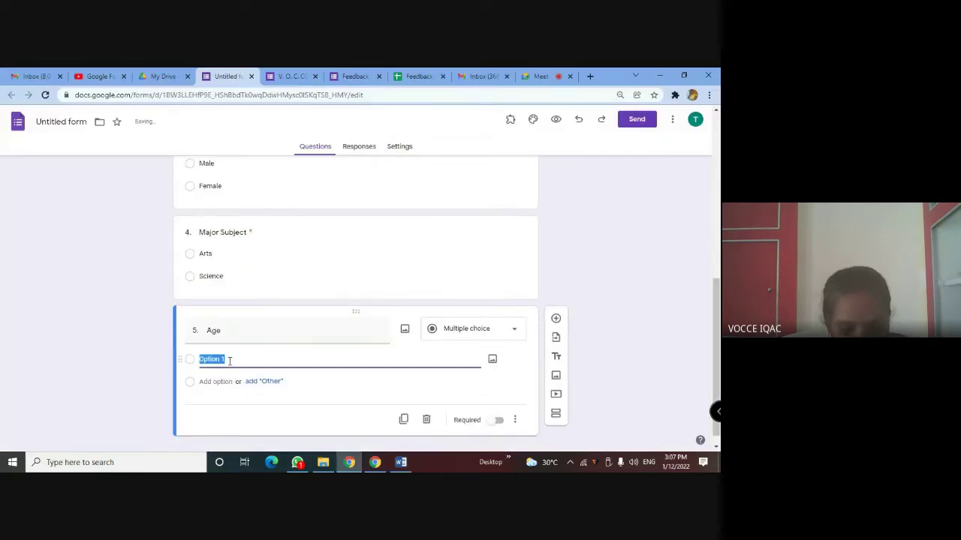
text(below 22)
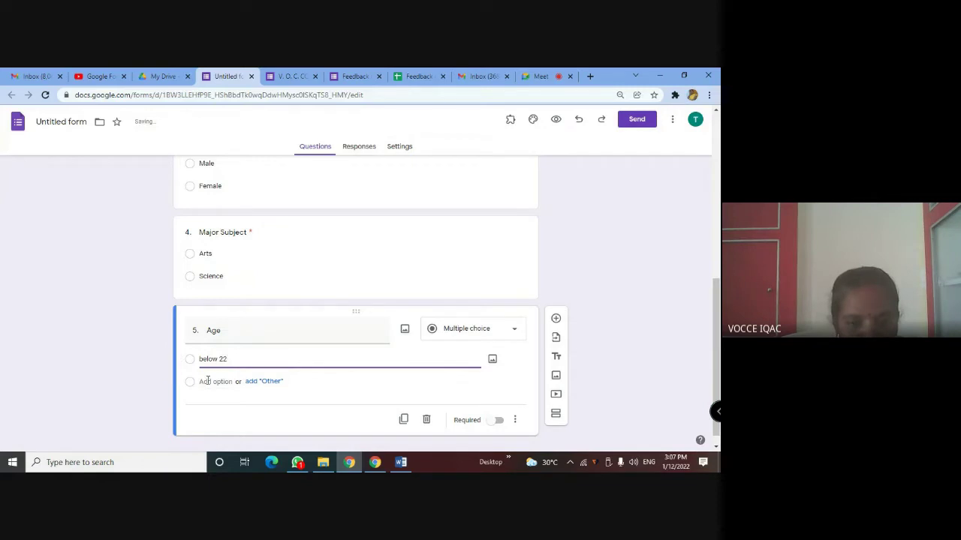
click(207, 381)
text(above 22)
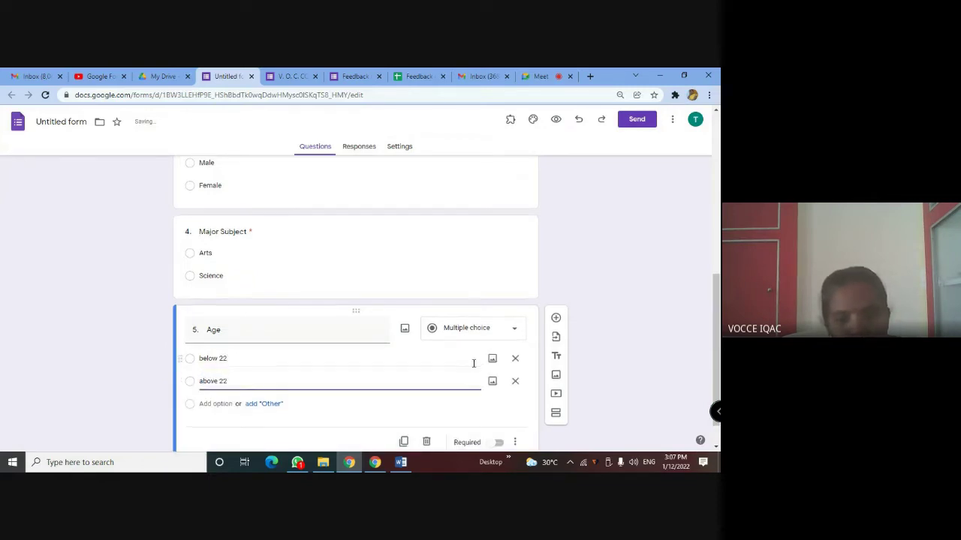
scroll(480, 390, down, 1)
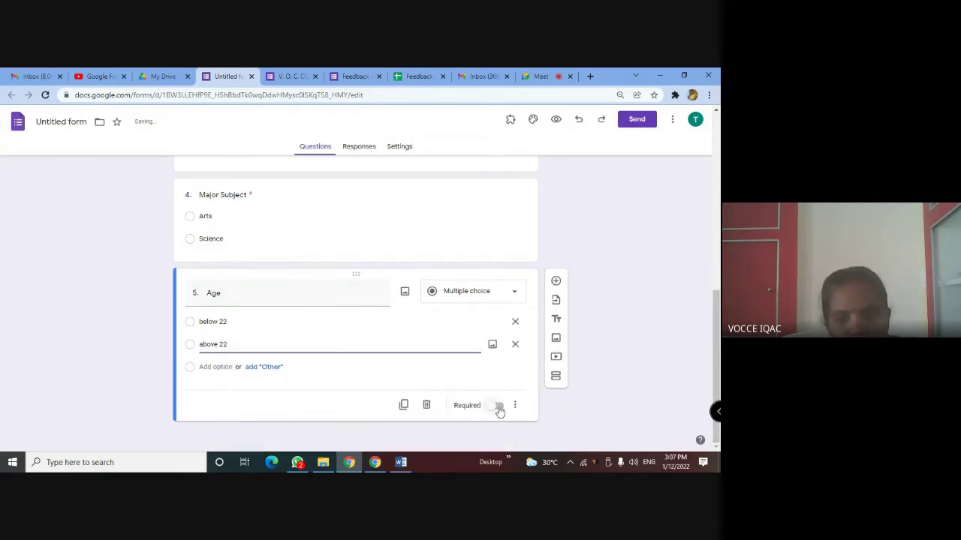
click(498, 405)
click(555, 282)
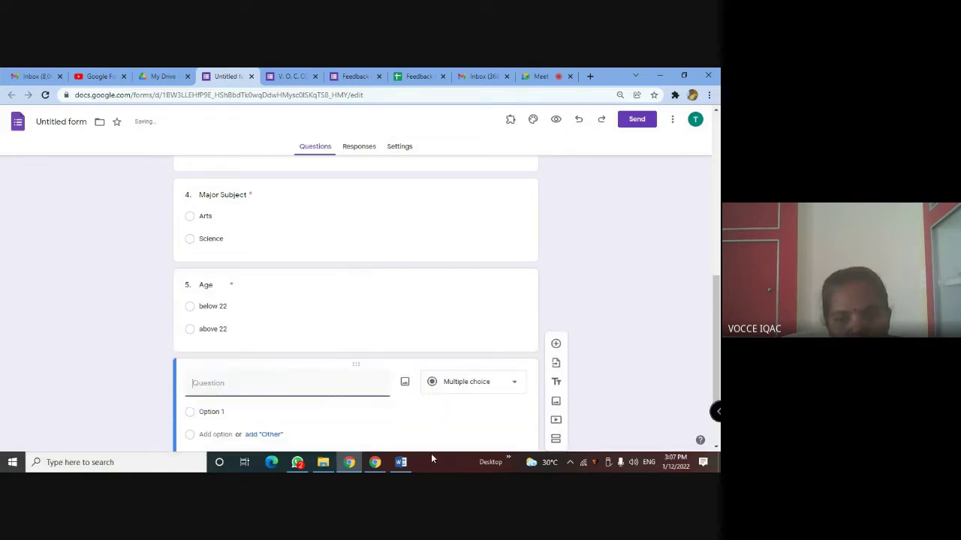
Copy the tick-mark instruction line and SA to SD agreement key from the Word questionnaire
click(401, 463)
scroll(214, 210, down, 2)
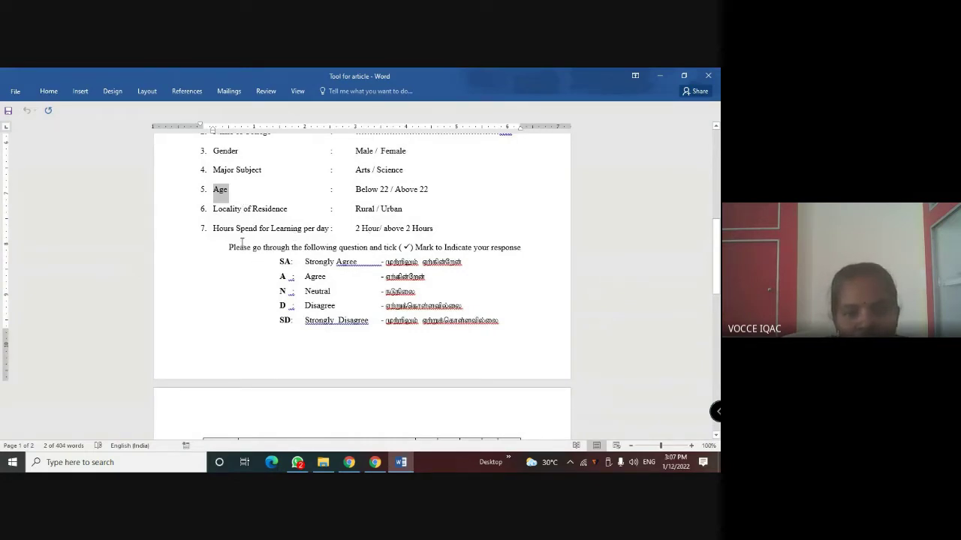
drag(279, 263, 368, 321)
scroll(351, 320, down, 1)
scroll(351, 319, down, 1)
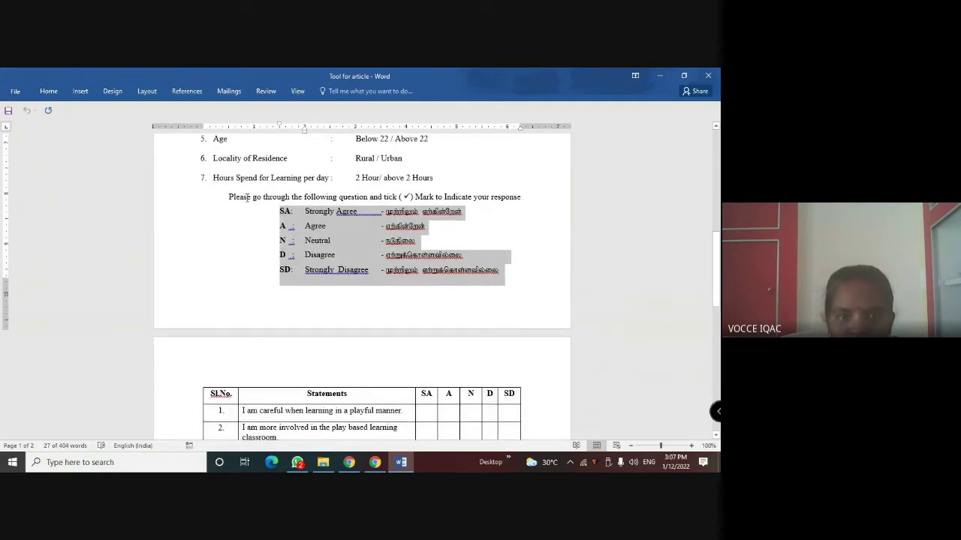
drag(227, 197, 504, 272)
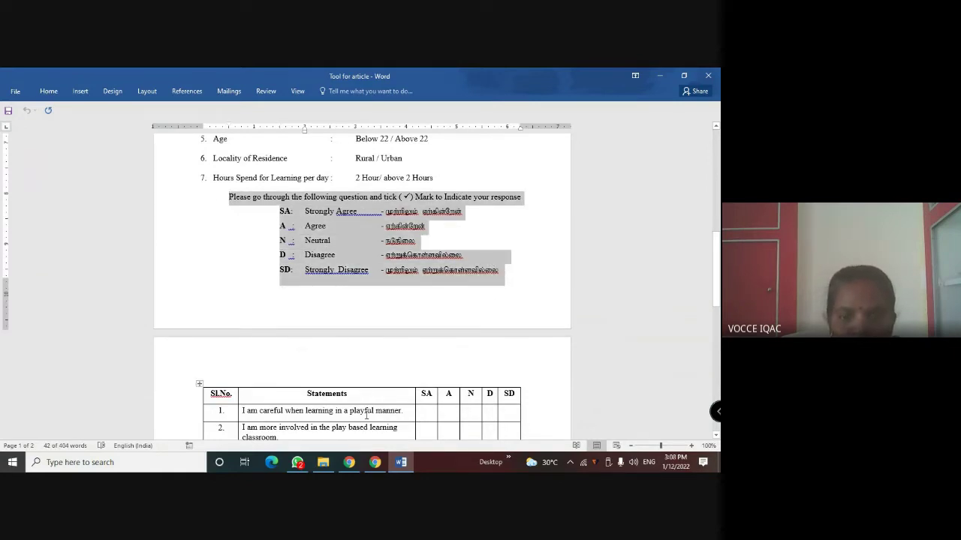
Delete the empty extra question below Age in the form
click(349, 461)
scroll(264, 334, down, 2)
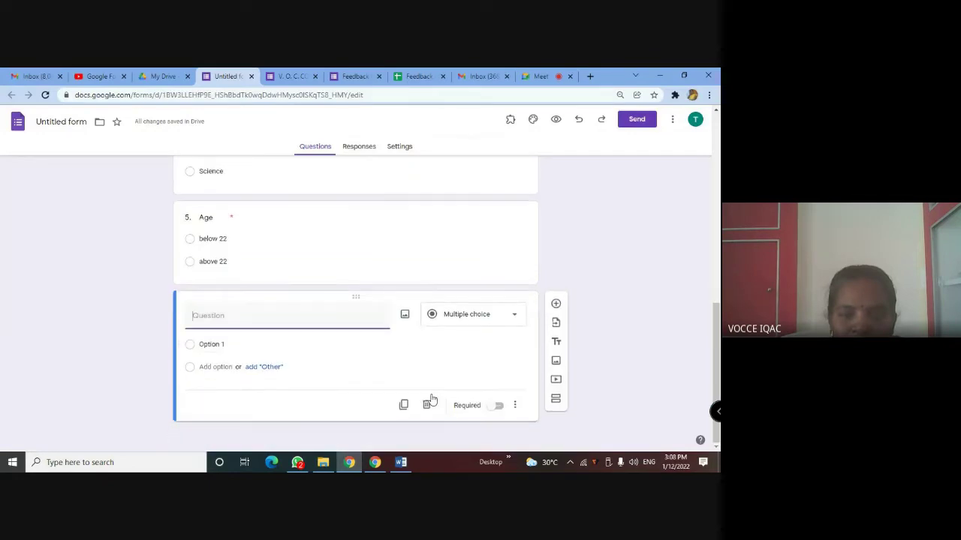
click(427, 404)
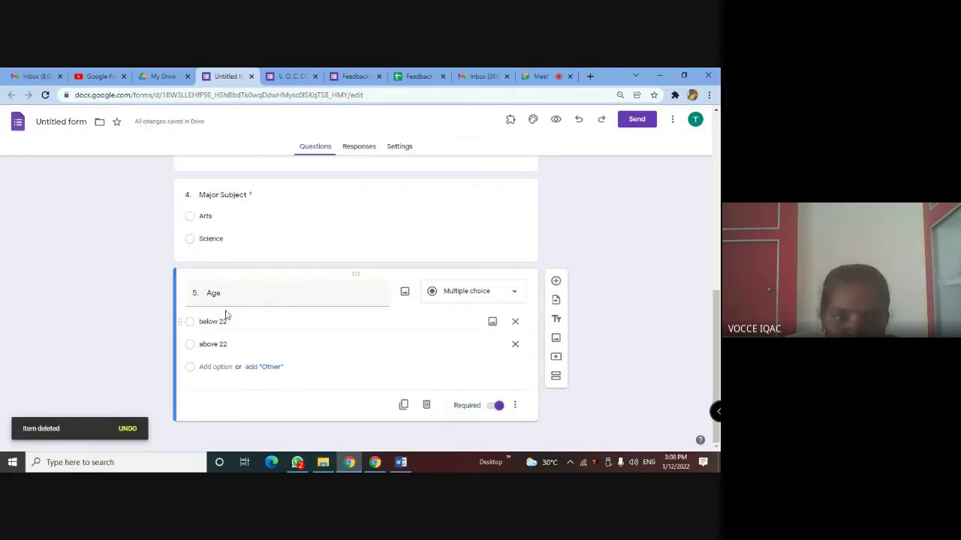
scroll(192, 344, up, 5)
scroll(194, 343, up, 2)
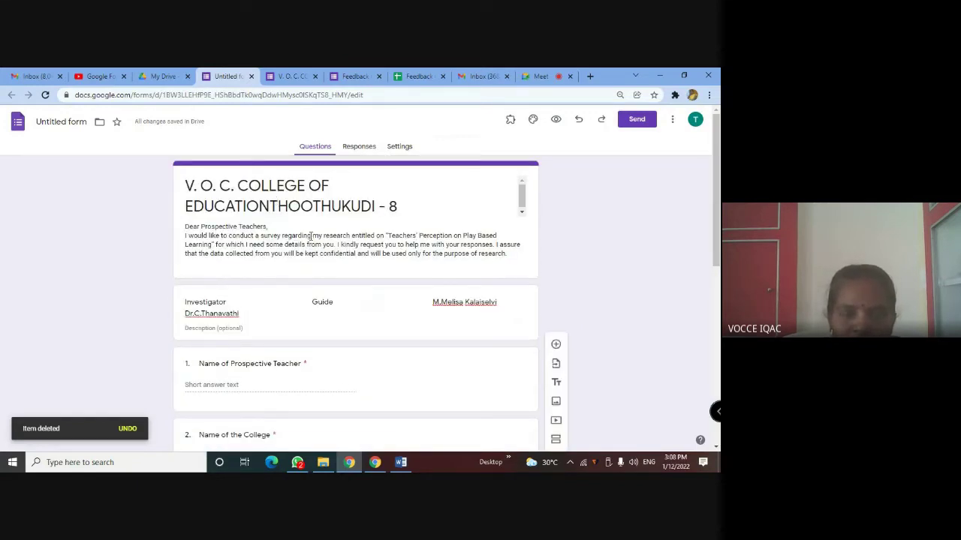
scroll(155, 274, down, 3)
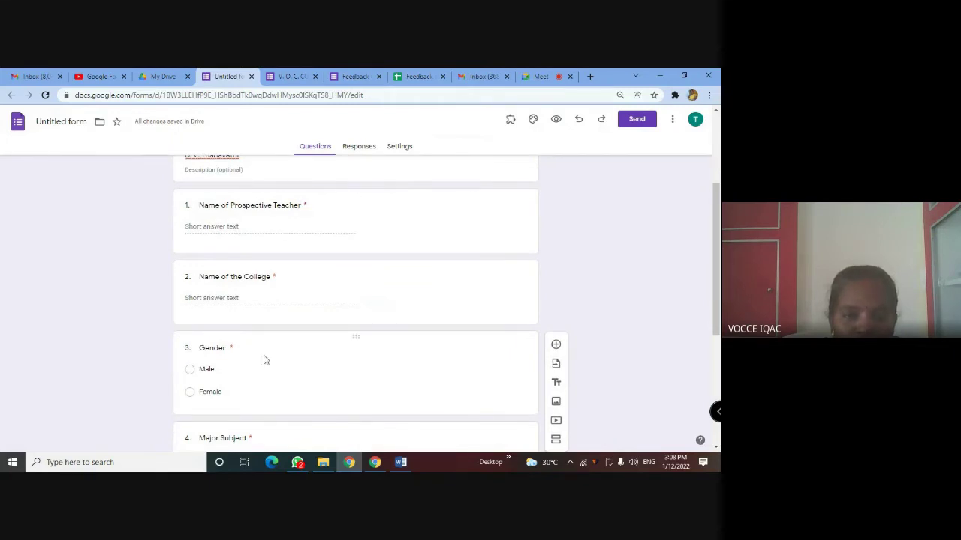
scroll(232, 334, down, 3)
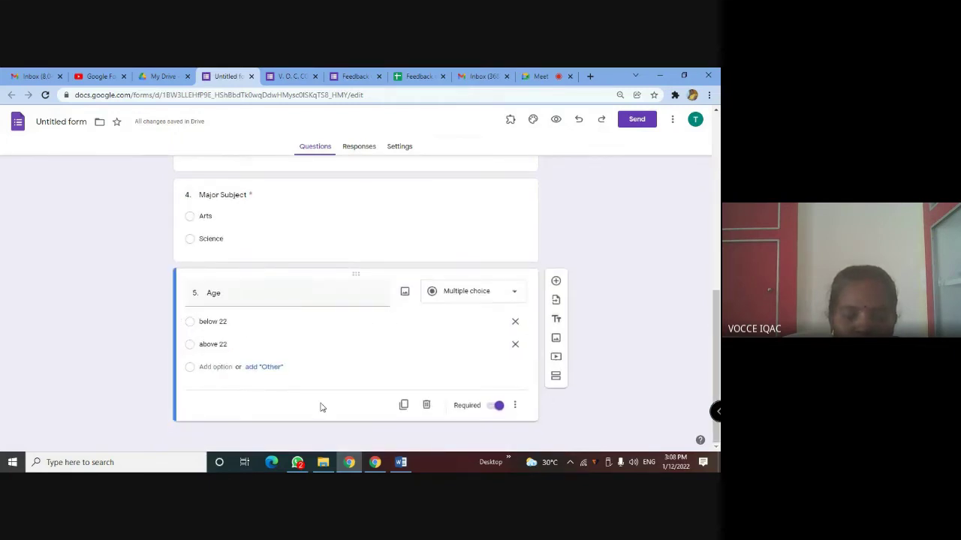
Add a section after Age and replace 'Untitled Section' with the copied instructions and SA to SD key
click(558, 377)
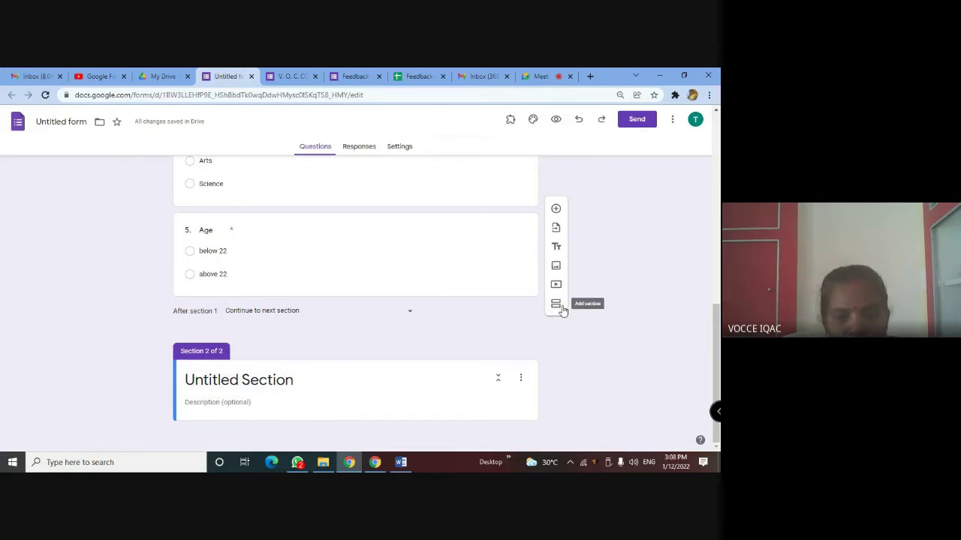
click(236, 383)
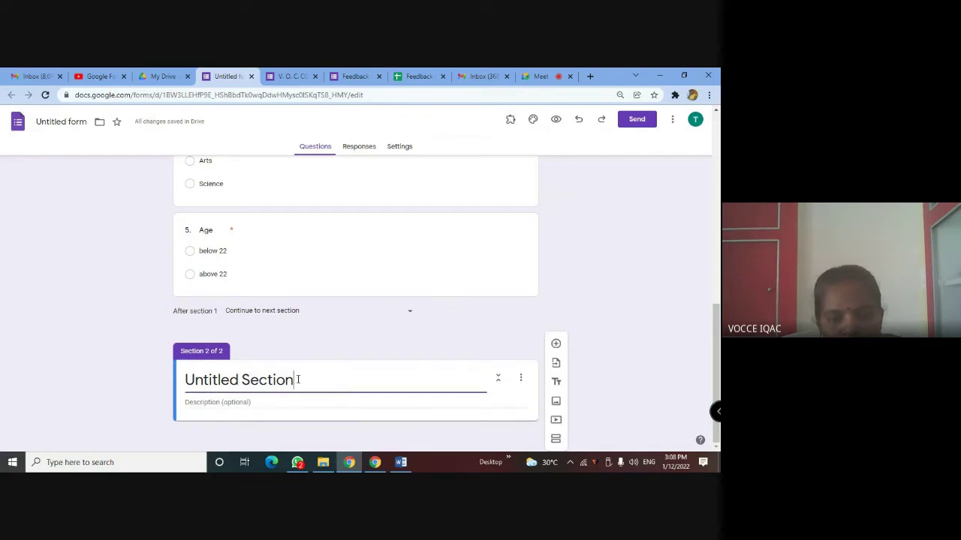
drag(298, 380, 176, 395)
key(ctrl+v)
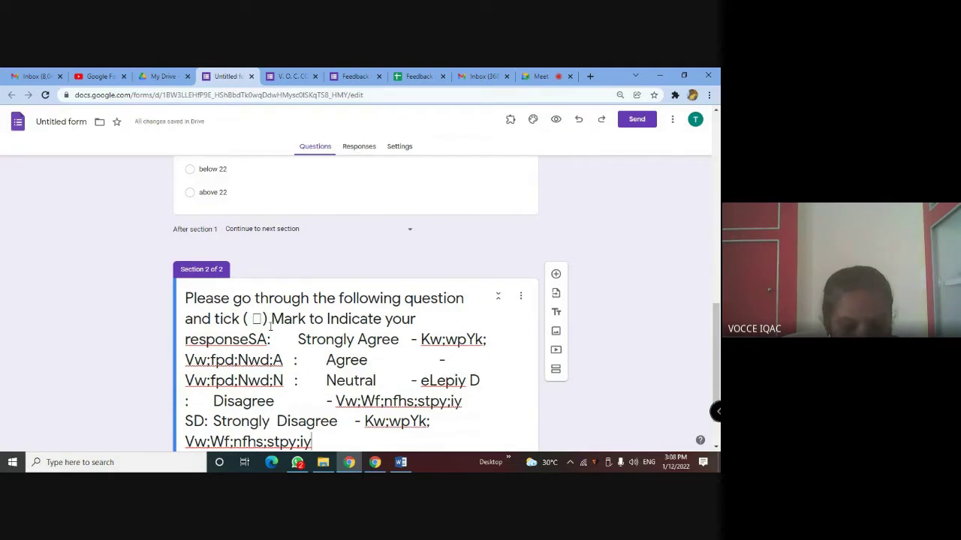
key(ctrl+z)
click(402, 464)
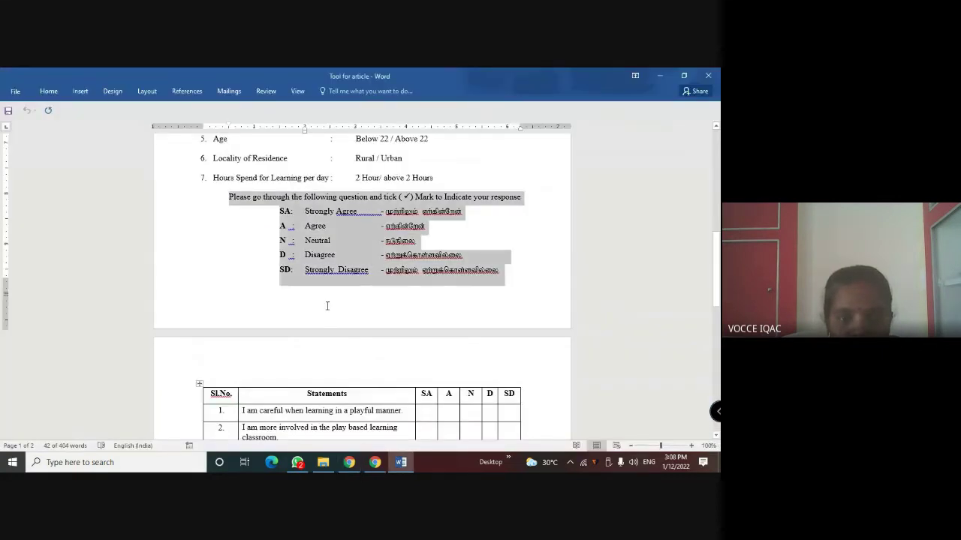
click(279, 218)
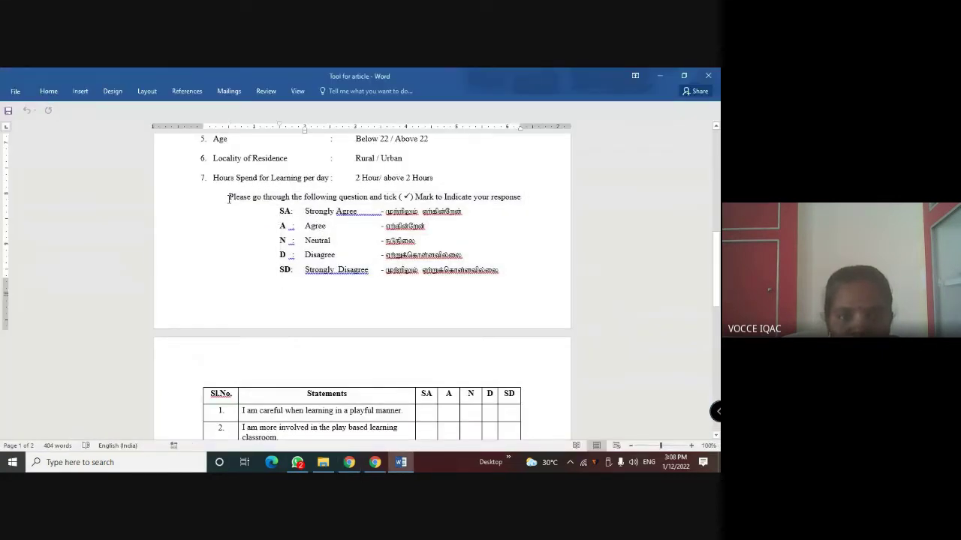
drag(227, 197, 371, 270)
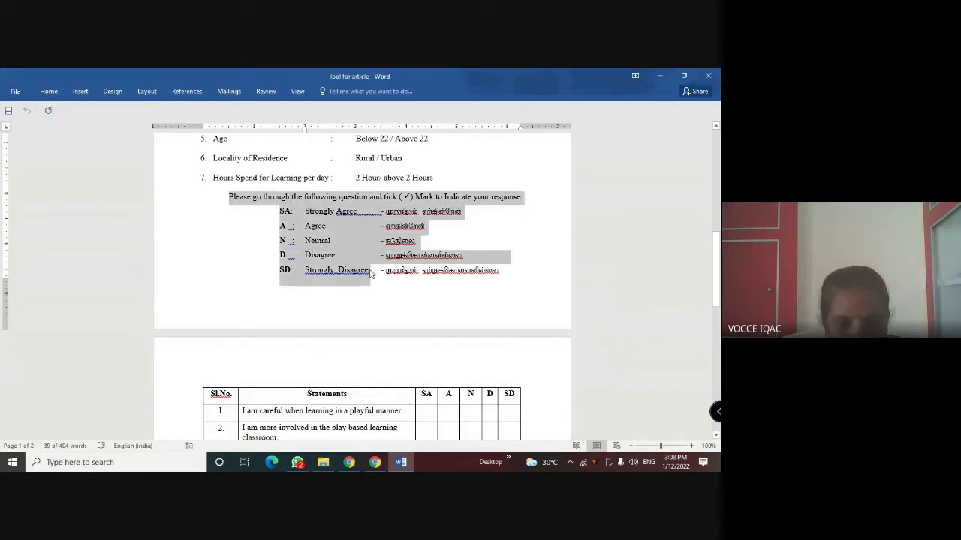
click(347, 463)
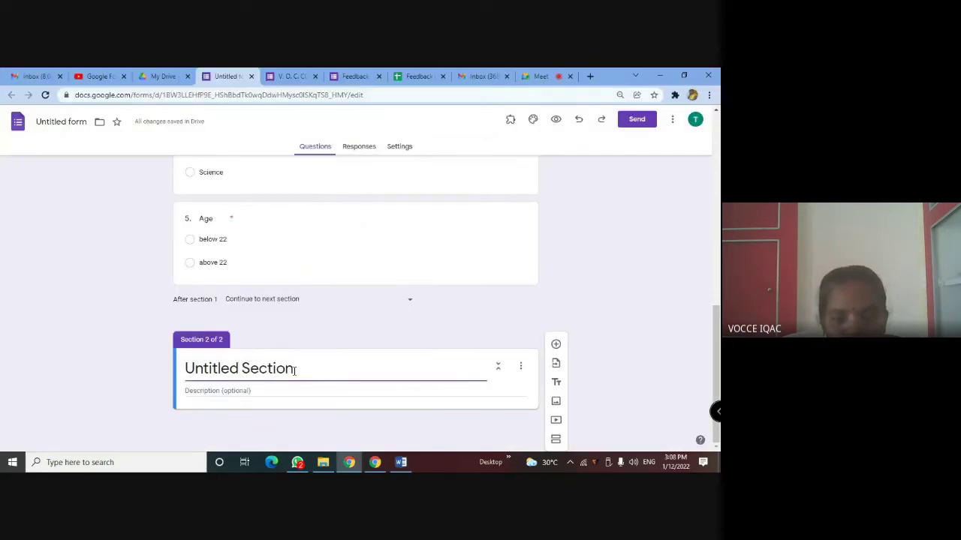
key(ctrl+a)
text(Please go through the following question and tick ( □) Mark to Indicate your responseSA: Strongly Agree - Kw;wpYk; Vw;fpd;Nwd;A : Agree - Vw;fpd;Nwd;N : Neutral - eLepiy D : Disagree - Vw;Wf;nfhs;stpy;iy SD: Strongly Disagree)
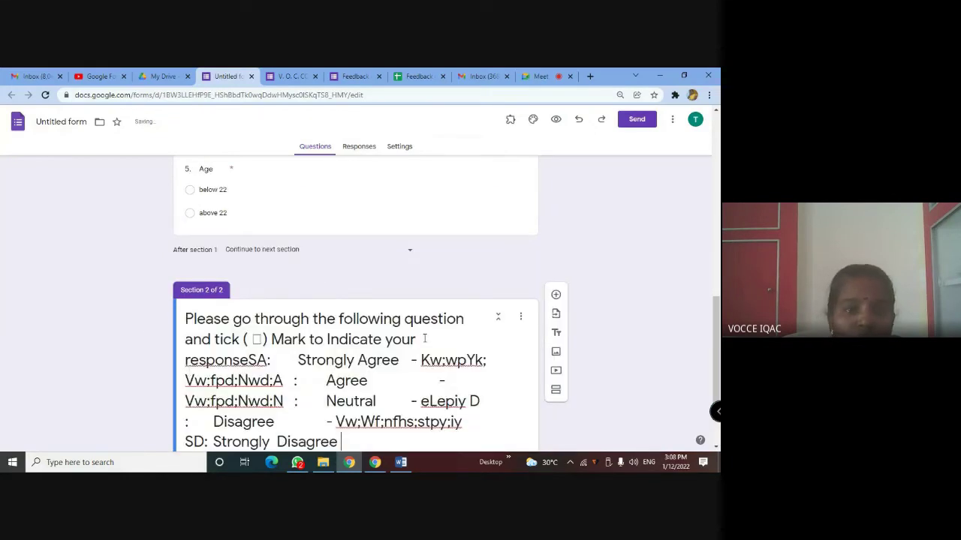
Delete the garbled fragments from the Section 2 legend and move SA: onto its own line
scroll(420, 322, down, 1)
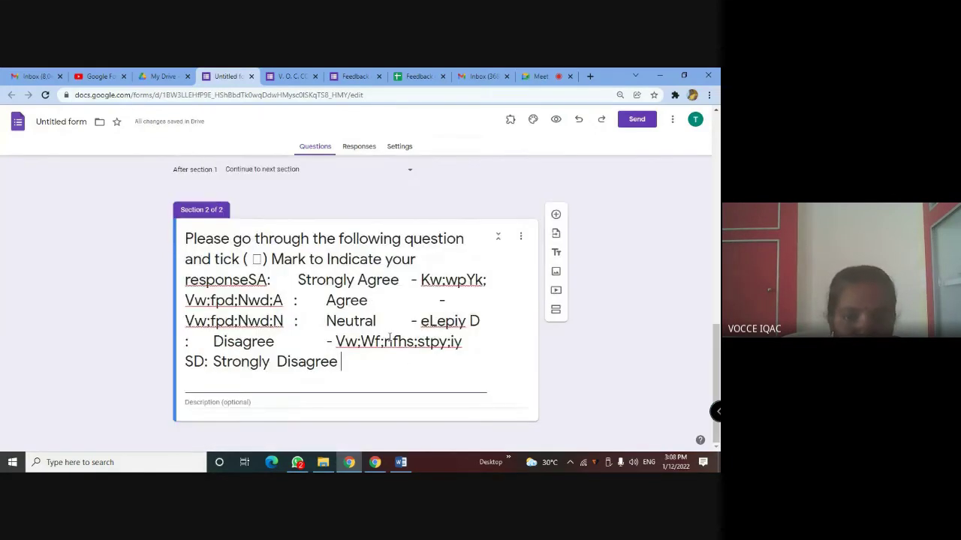
drag(423, 279, 294, 308)
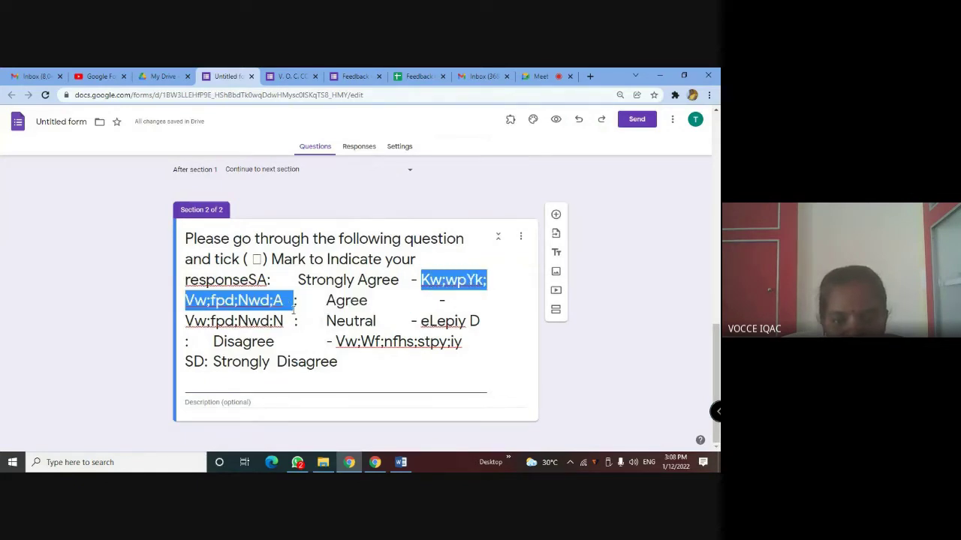
key(BackSpace)
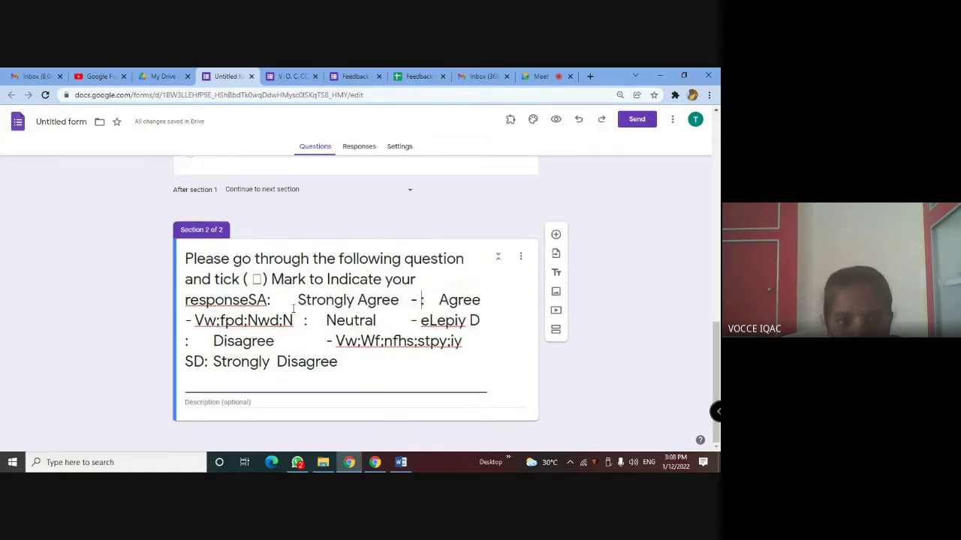
drag(186, 300, 258, 300)
click(258, 300)
key(Return)
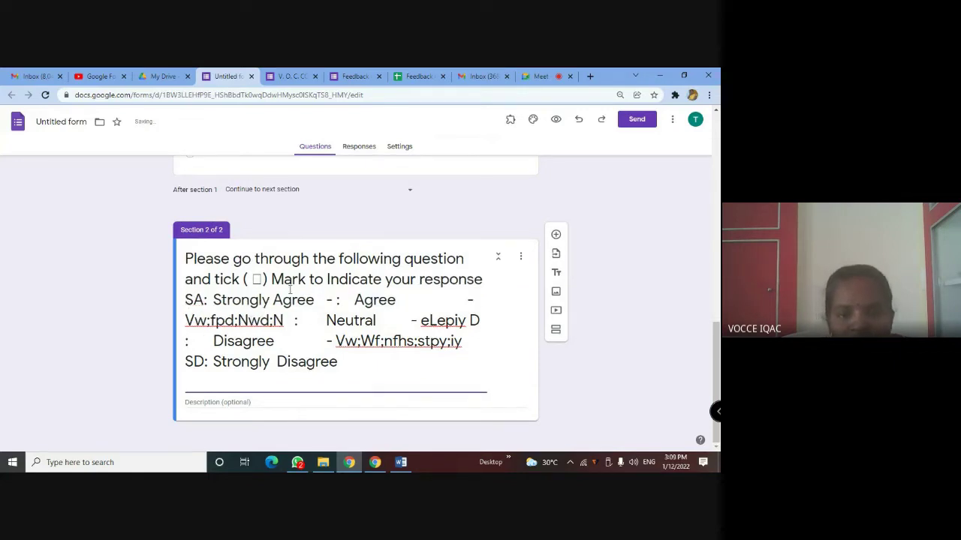
click(353, 300)
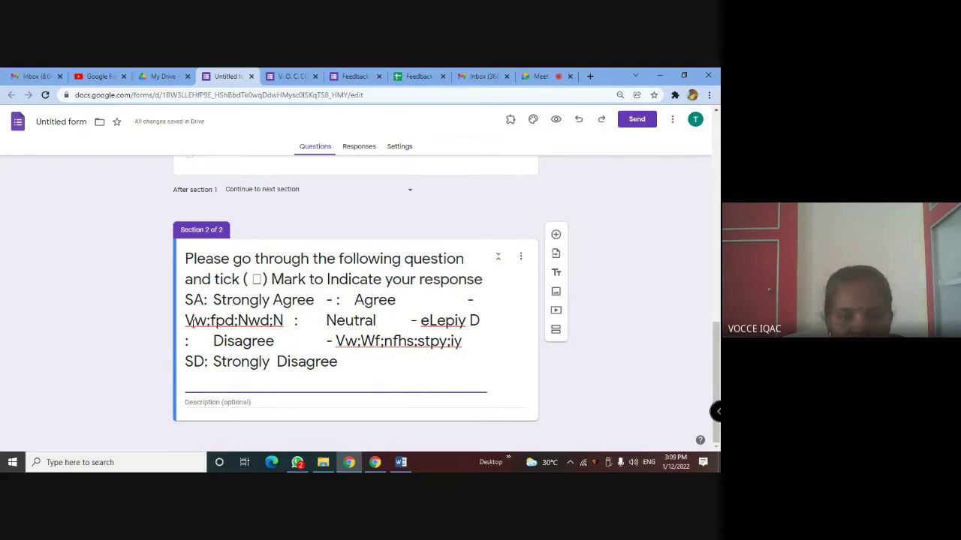
drag(187, 320, 267, 321)
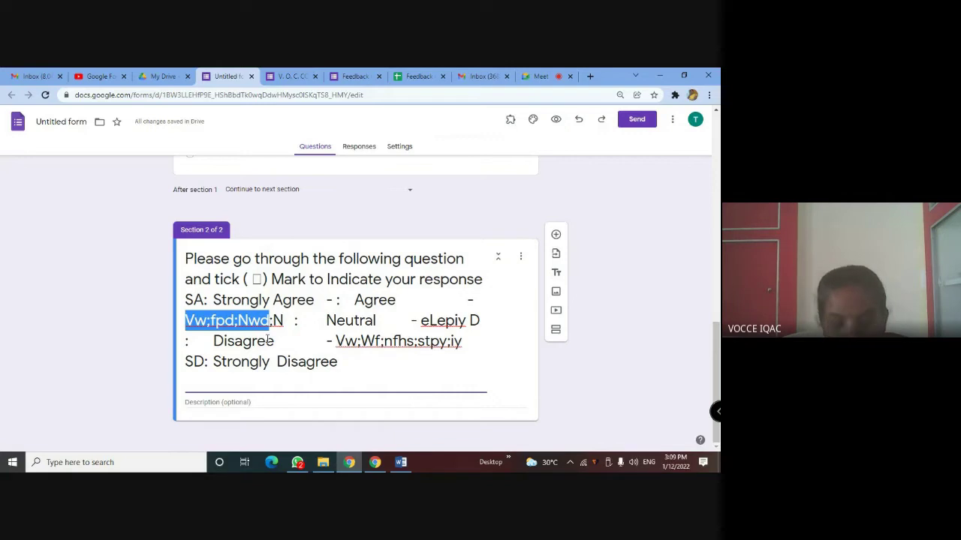
key(BackSpace)
Add a new blank question inside Section 2 below the agreement key
click(401, 462)
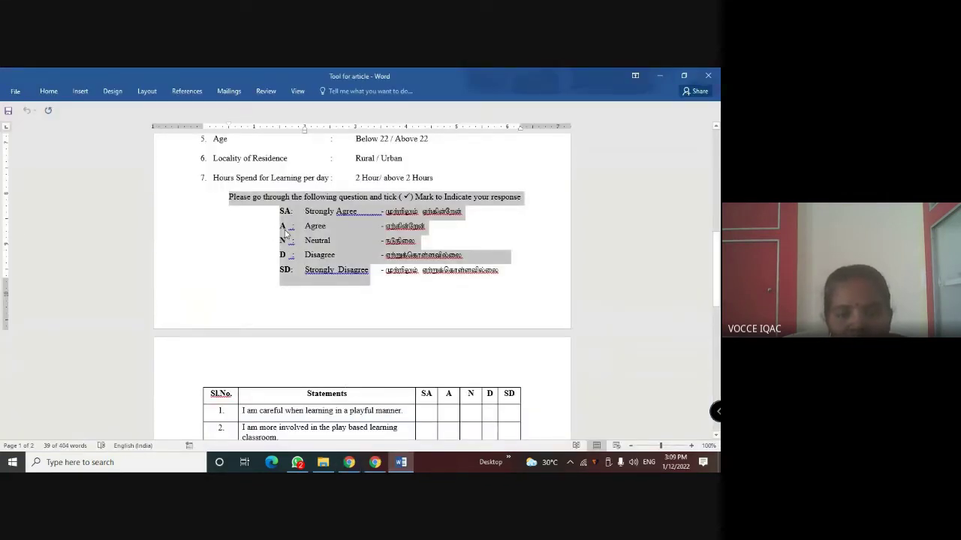
scroll(285, 255, down, 1)
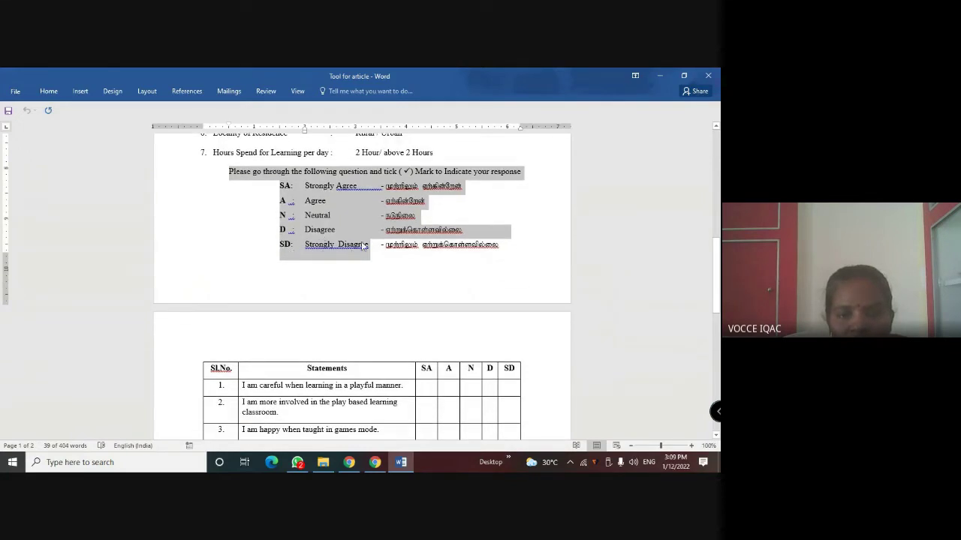
click(349, 463)
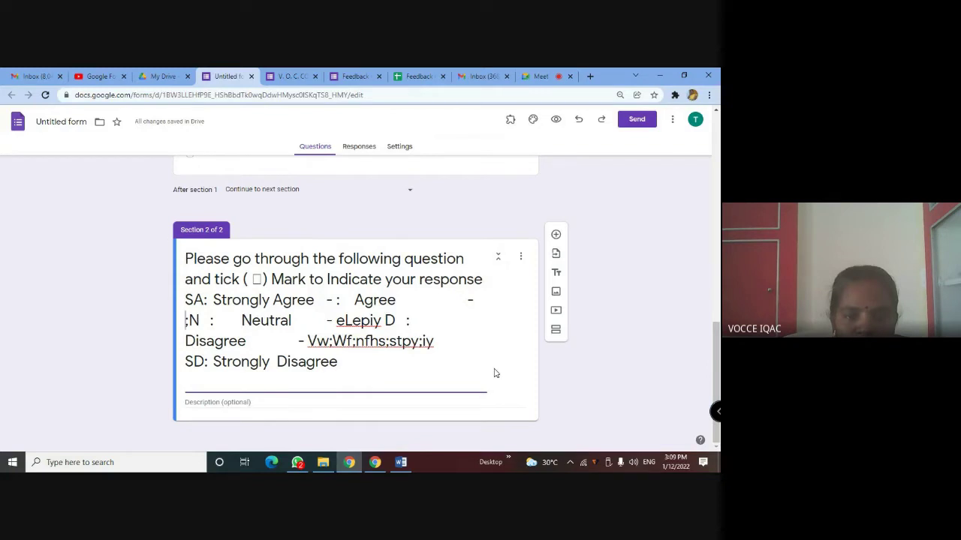
click(241, 403)
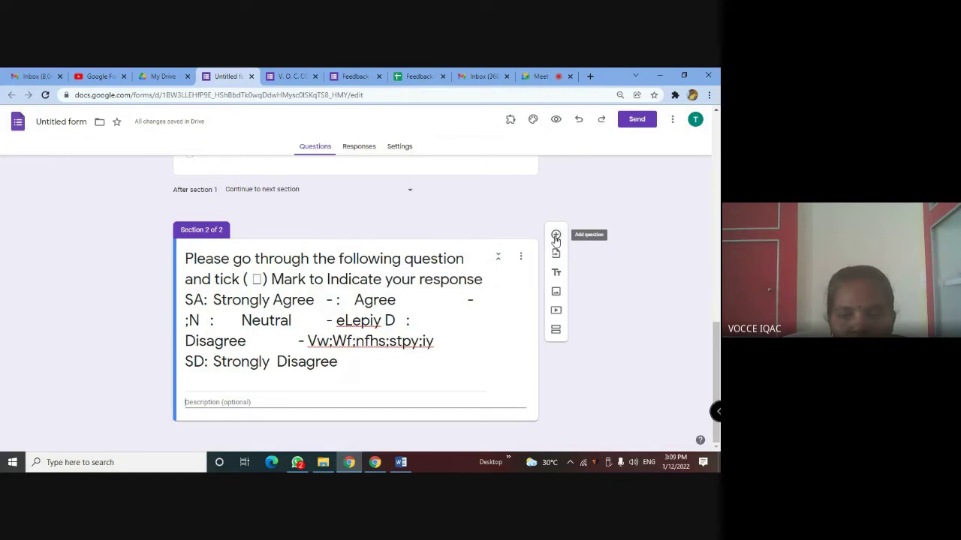
click(556, 236)
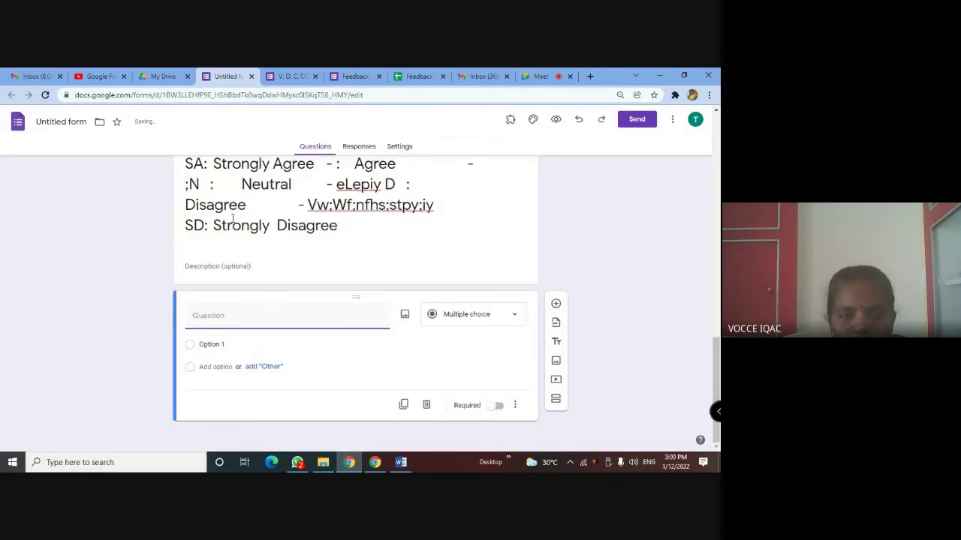
Title the new question '1.' followed by the first statement copied from the Word table
click(401, 462)
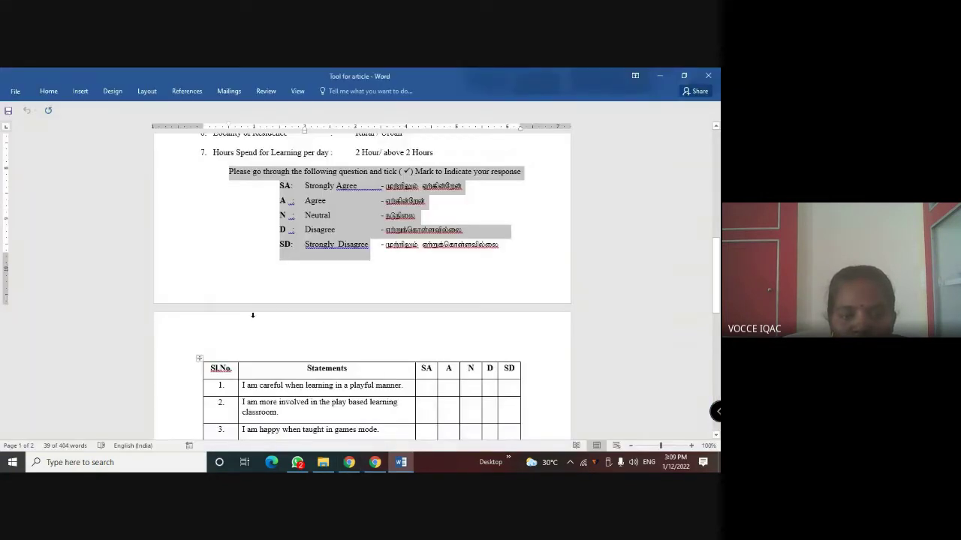
scroll(252, 316, down, 3)
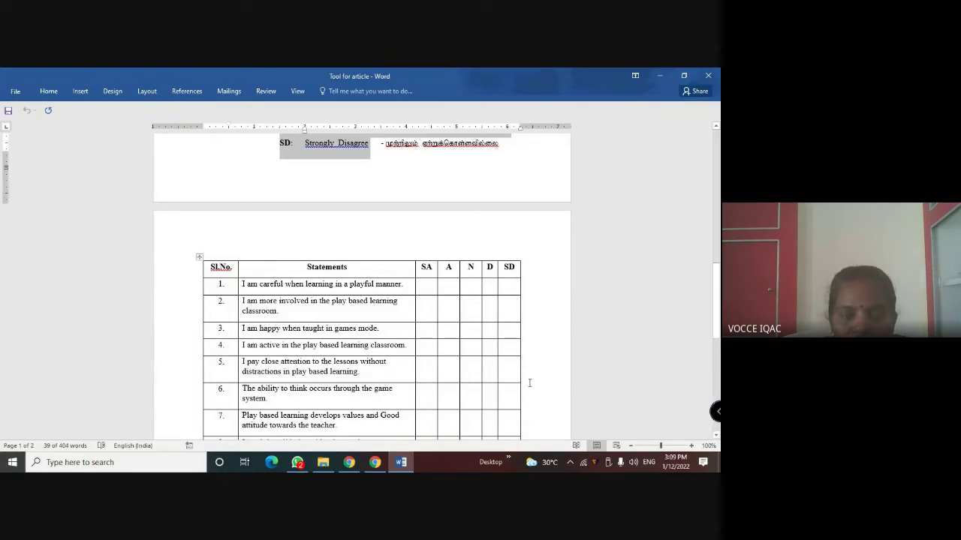
drag(242, 284, 406, 290)
key(ctrl+c)
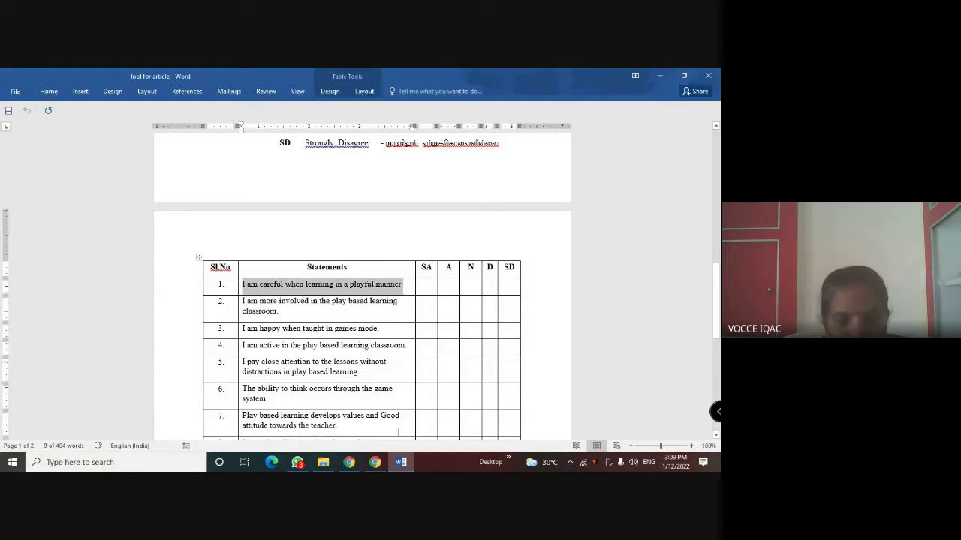
click(349, 462)
click(235, 328)
text(1.)
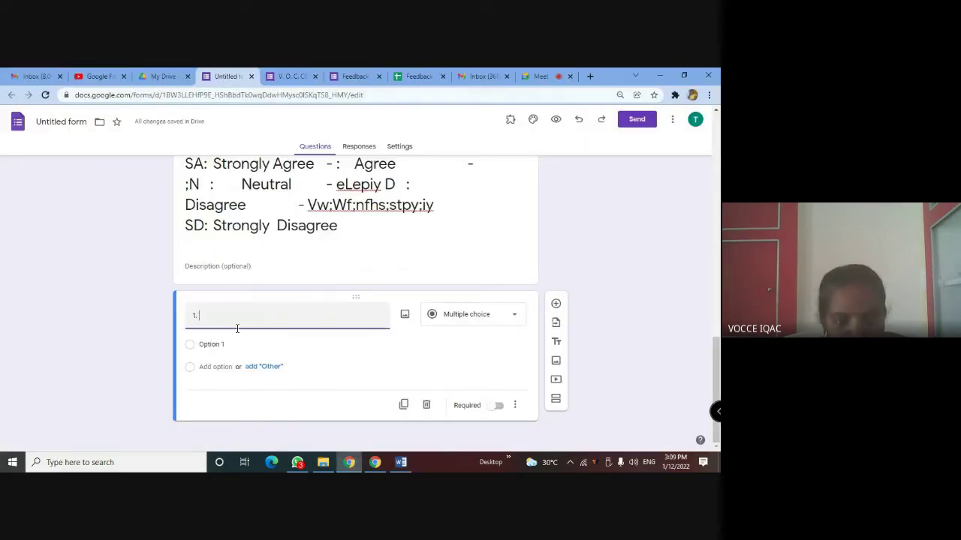
key(ctrl+v)
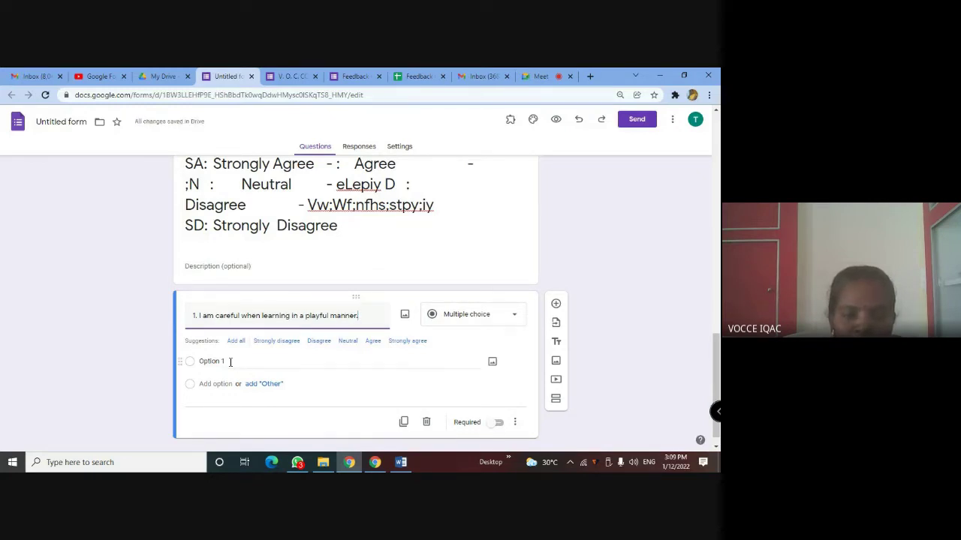
Change statement 1 to a 1-to-5 linear scale question
click(514, 314)
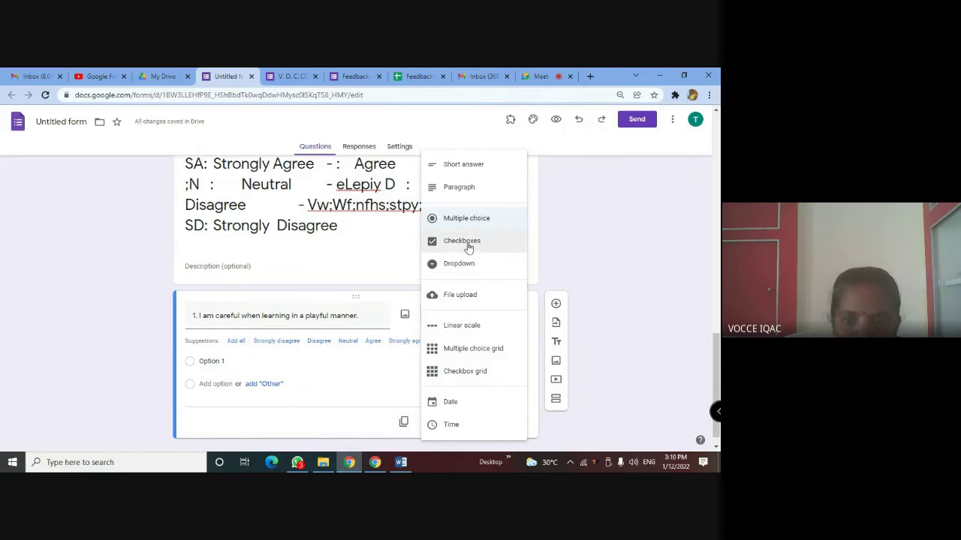
click(401, 461)
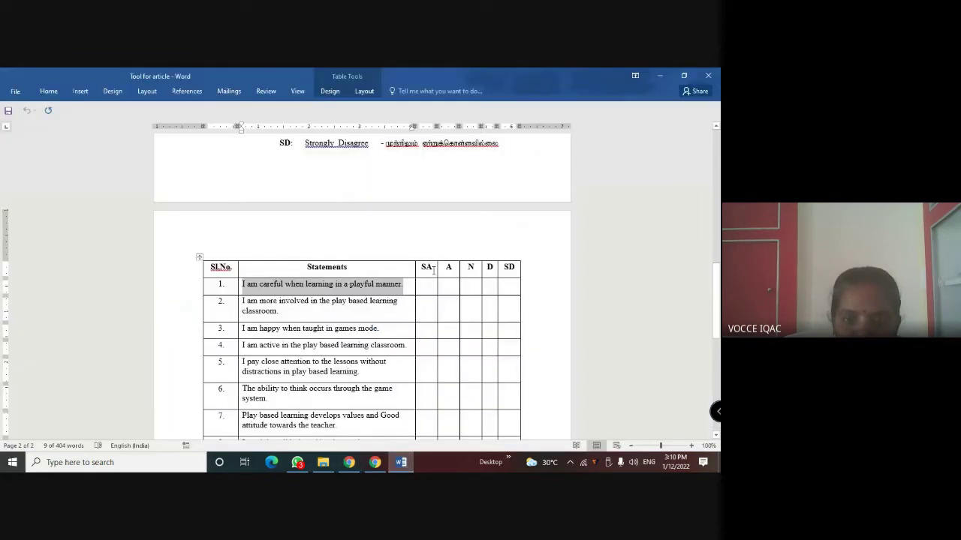
scroll(434, 271, up, 3)
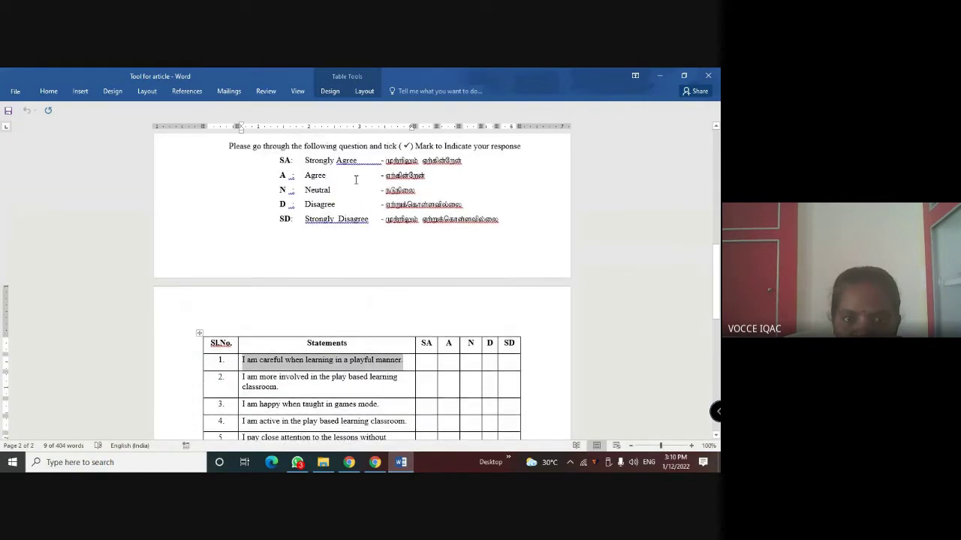
click(349, 462)
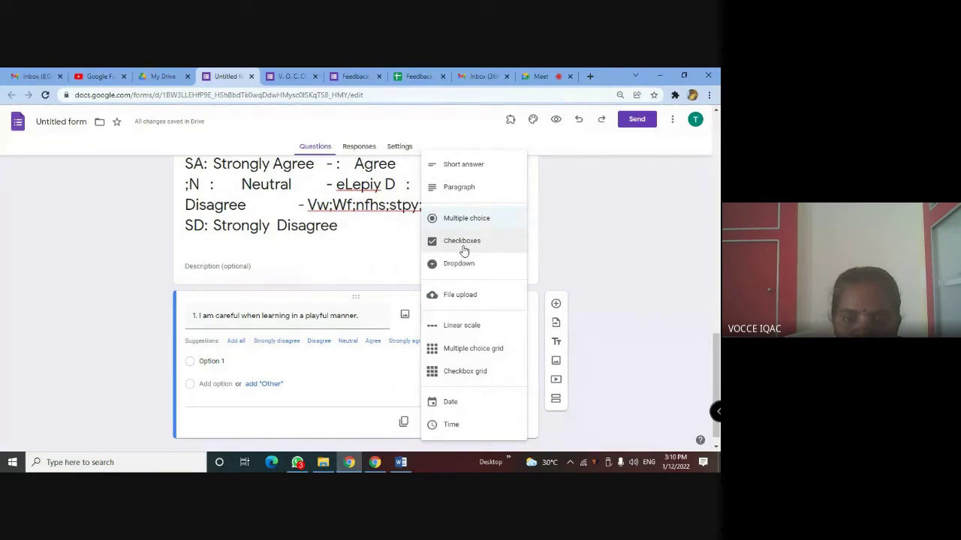
click(463, 327)
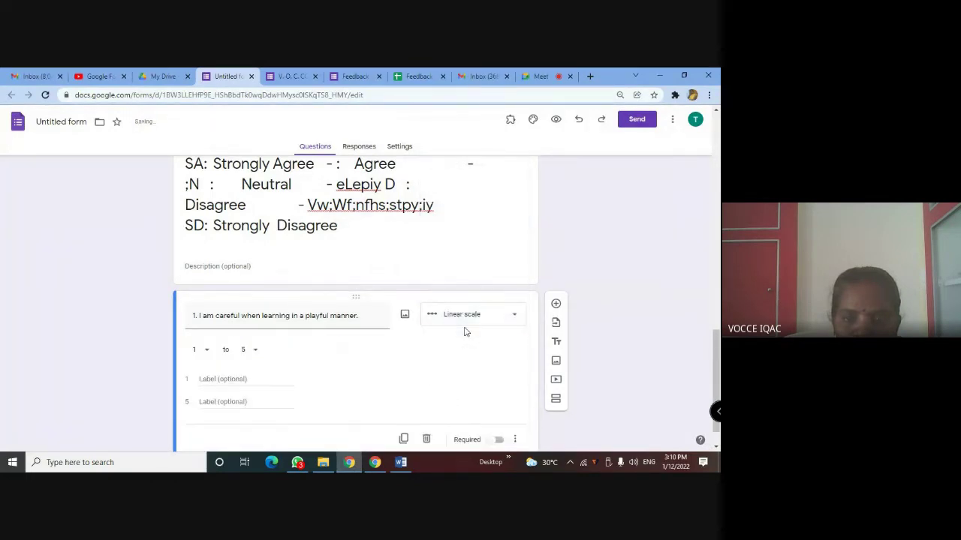
click(508, 318)
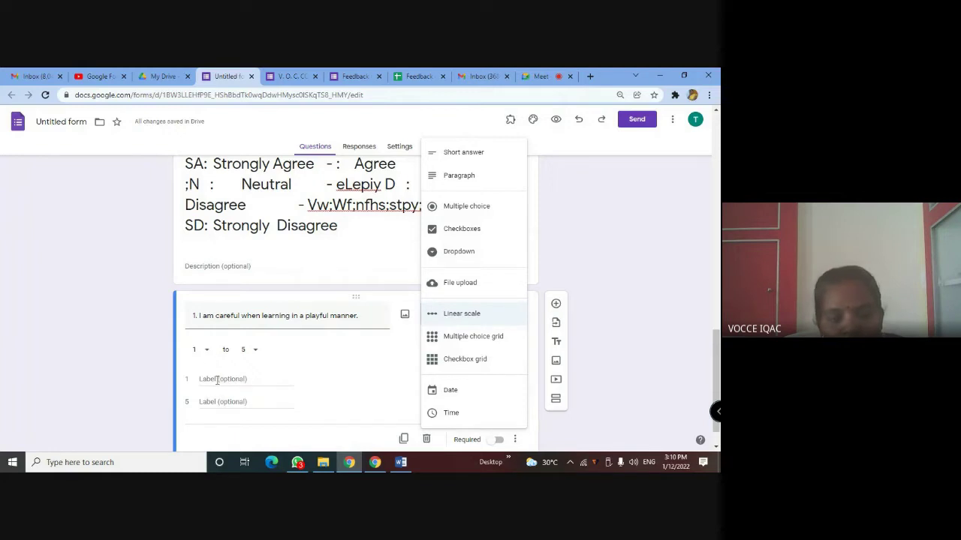
click(401, 464)
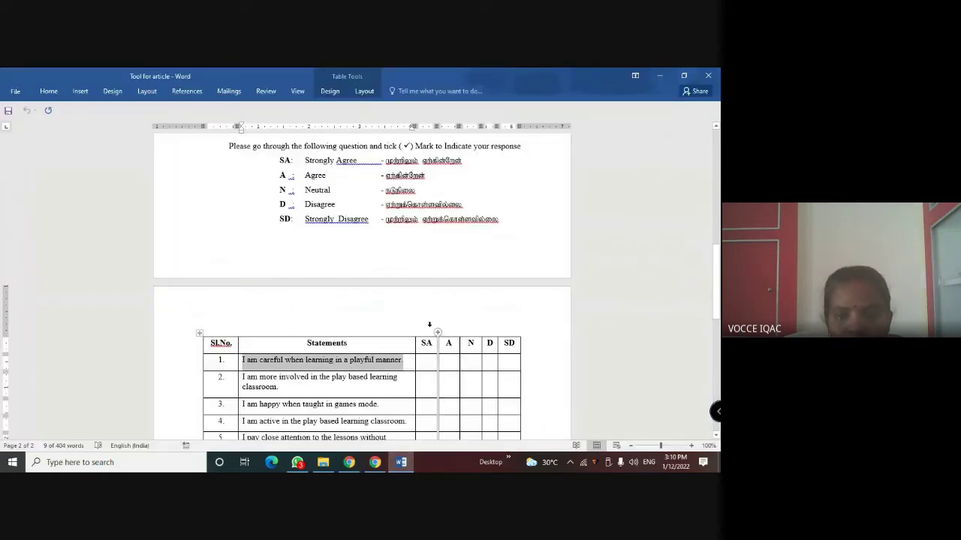
scroll(430, 325, up, 1)
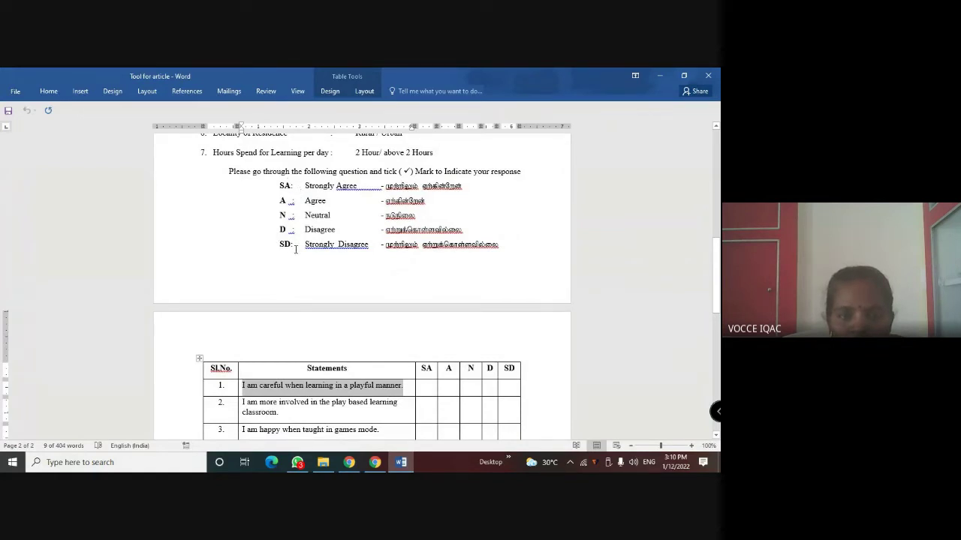
click(349, 463)
Label the scale ends Strongly Disagree and Strongly Agree and make statement 1 required
click(224, 376)
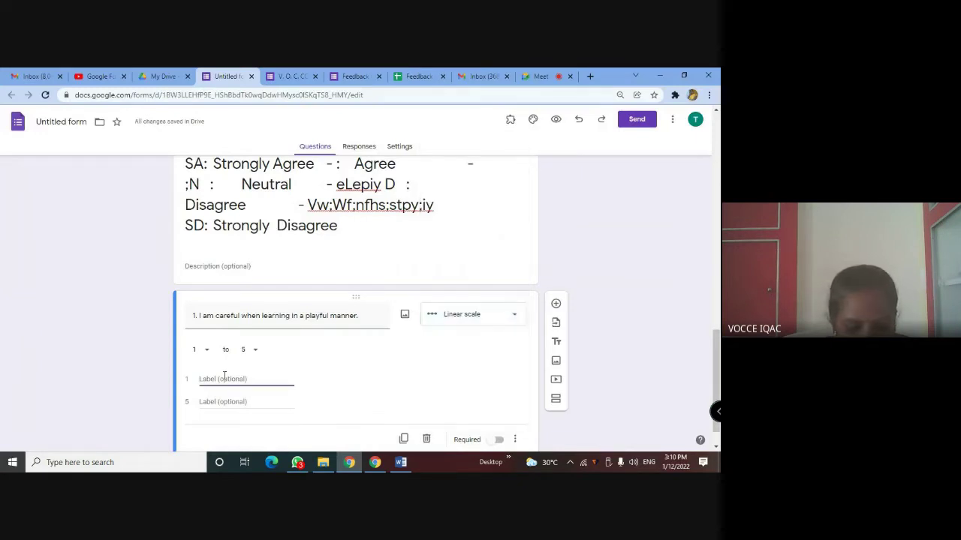
text(Strongly Disagree)
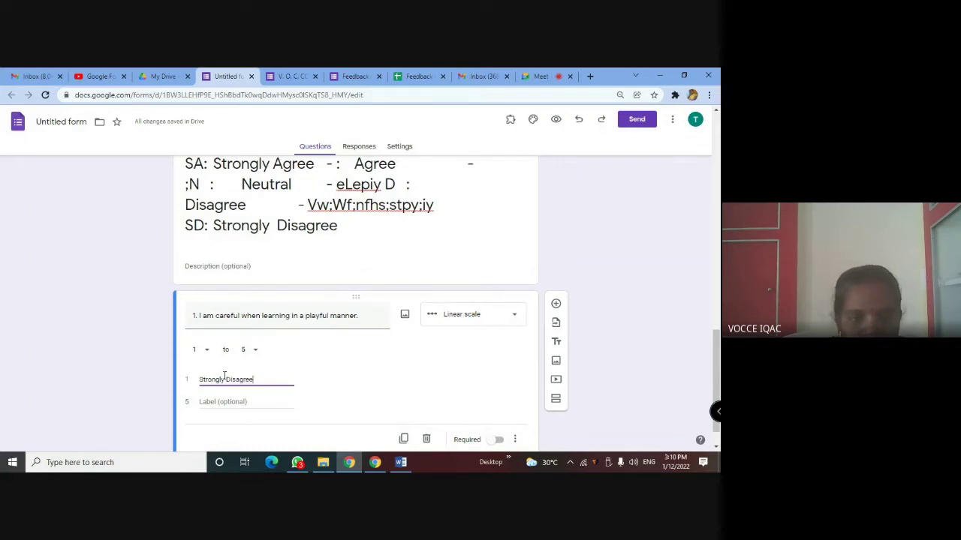
click(218, 398)
text(S)
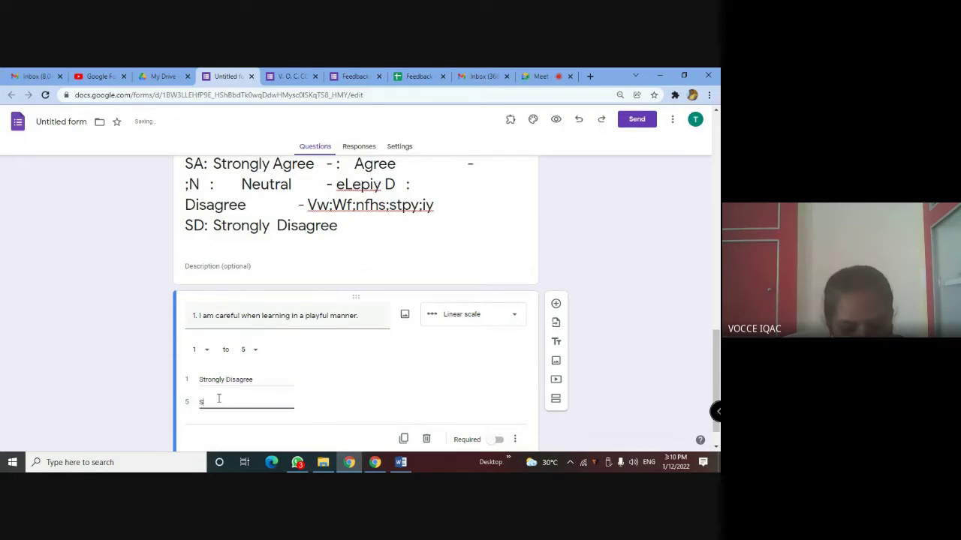
text(tro)
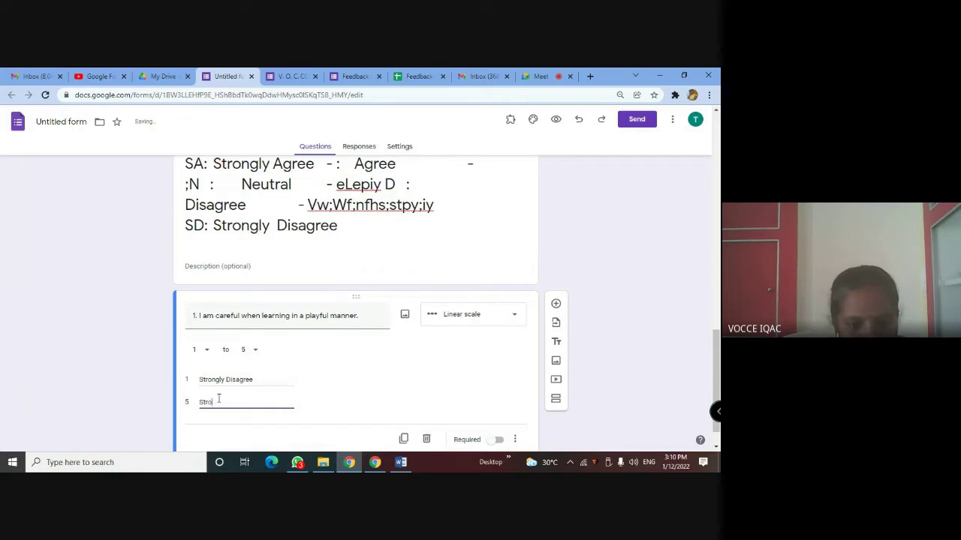
text(ngly Agr)
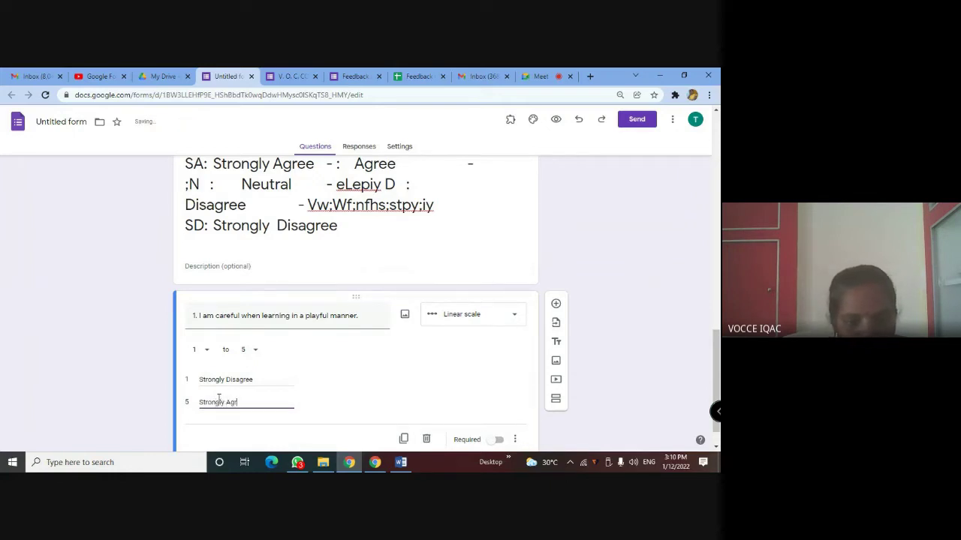
text(ee)
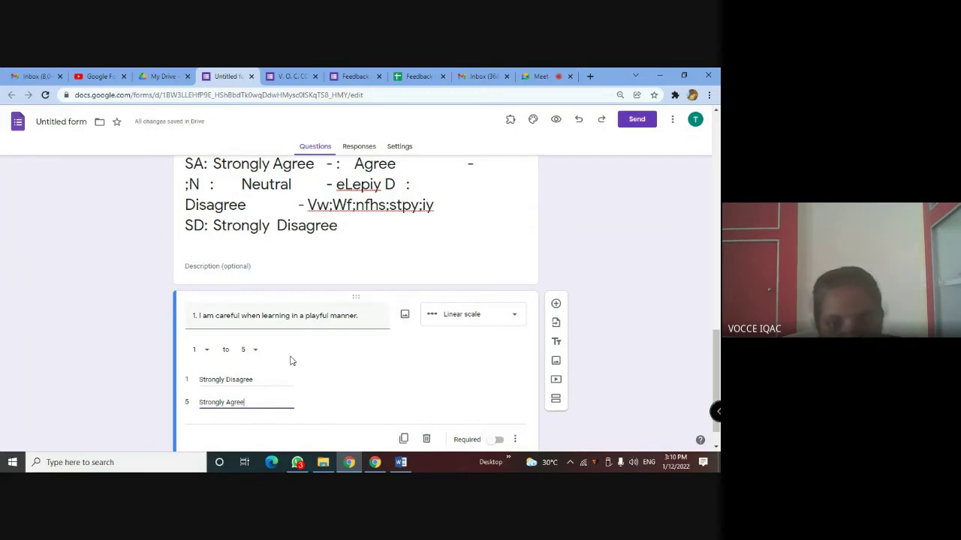
scroll(290, 361, down, 1)
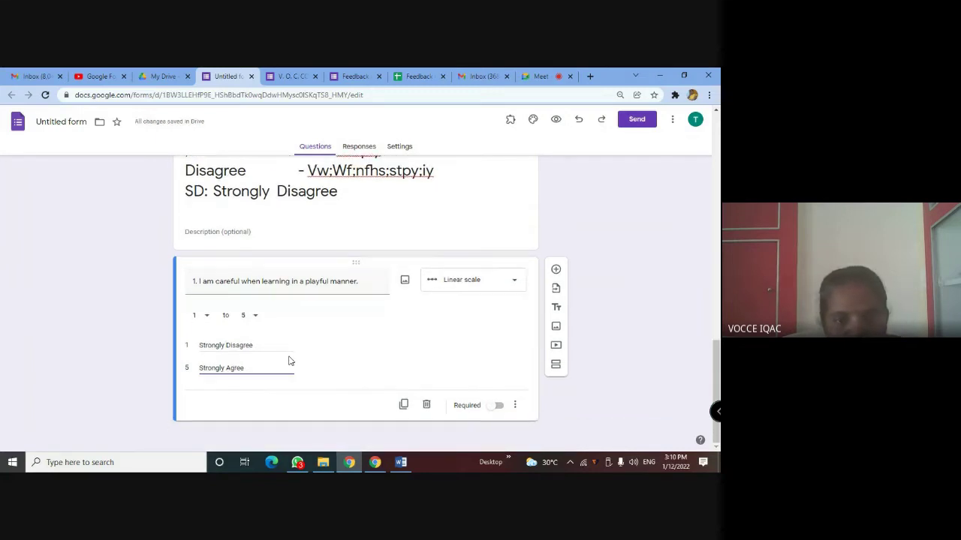
click(500, 409)
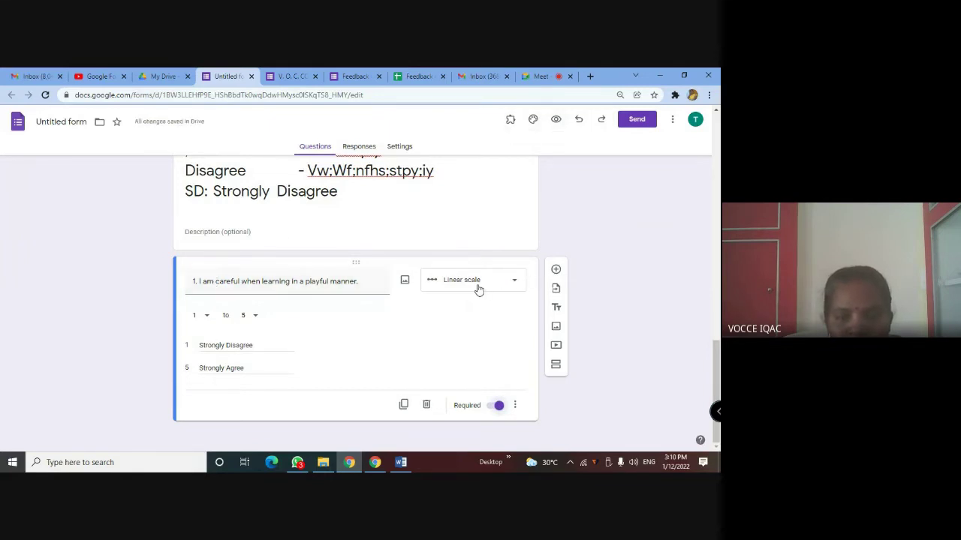
click(556, 120)
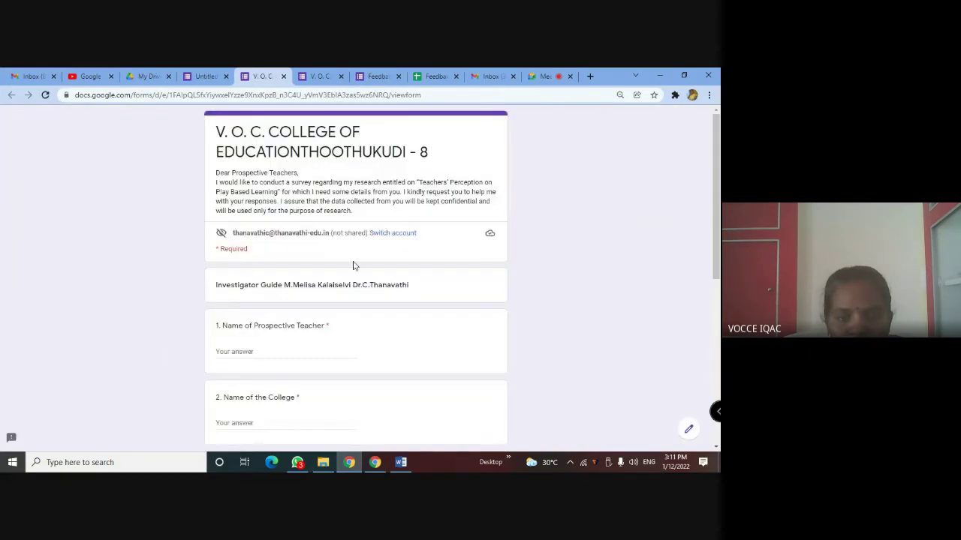
scroll(354, 264, down, 5)
scroll(303, 337, up, 5)
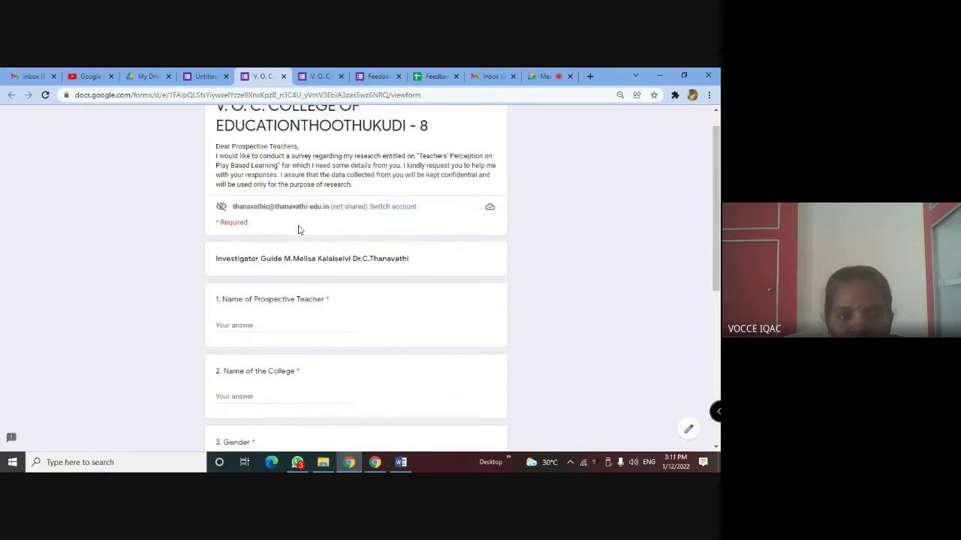
scroll(257, 367, down, 5)
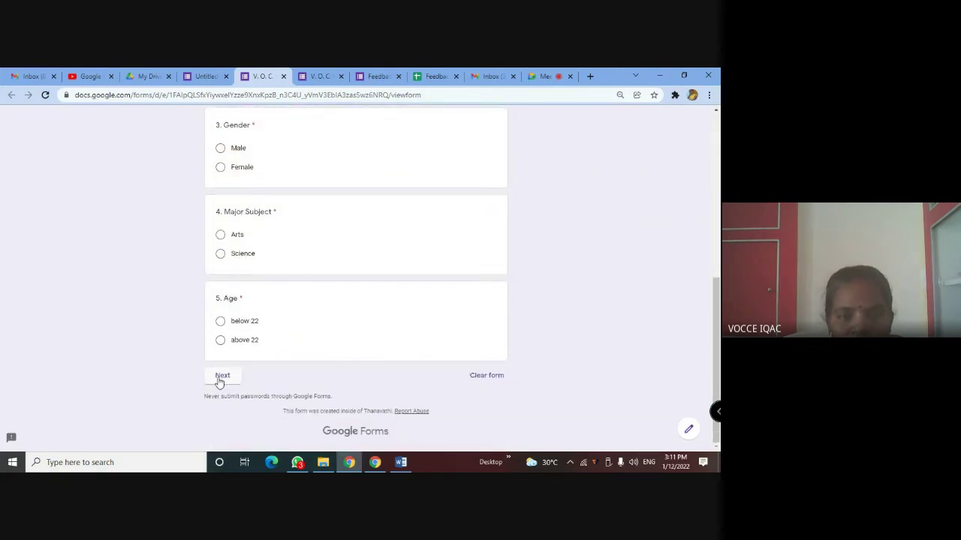
scroll(289, 360, up, 3)
scroll(289, 360, up, 2)
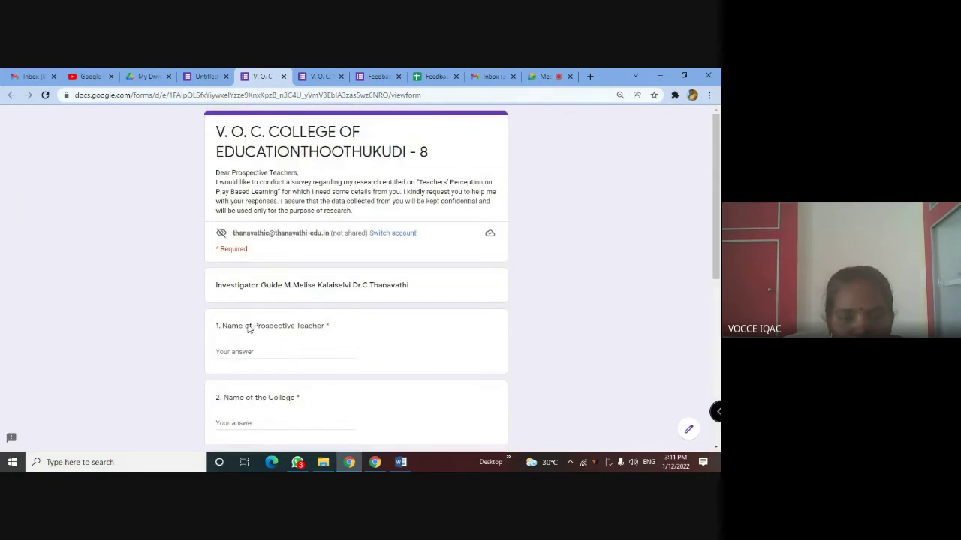
click(246, 353)
text(dr.c.t)
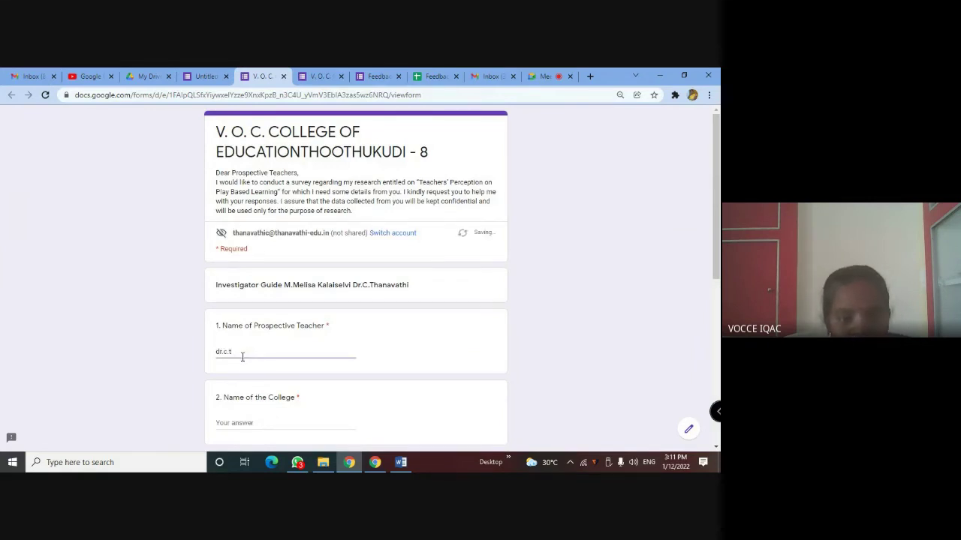
scroll(242, 356, down, 2)
click(259, 262)
text(v)
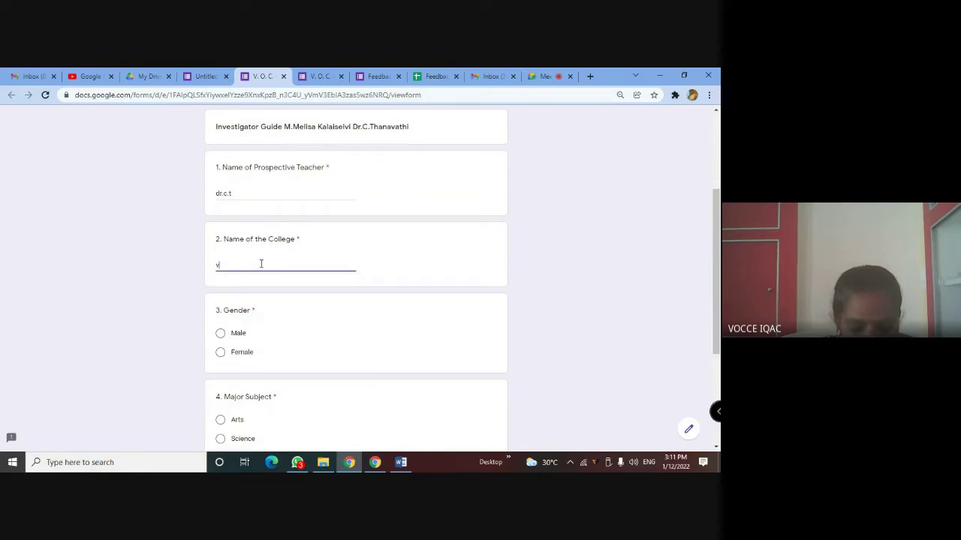
text(.o.c.c.e)
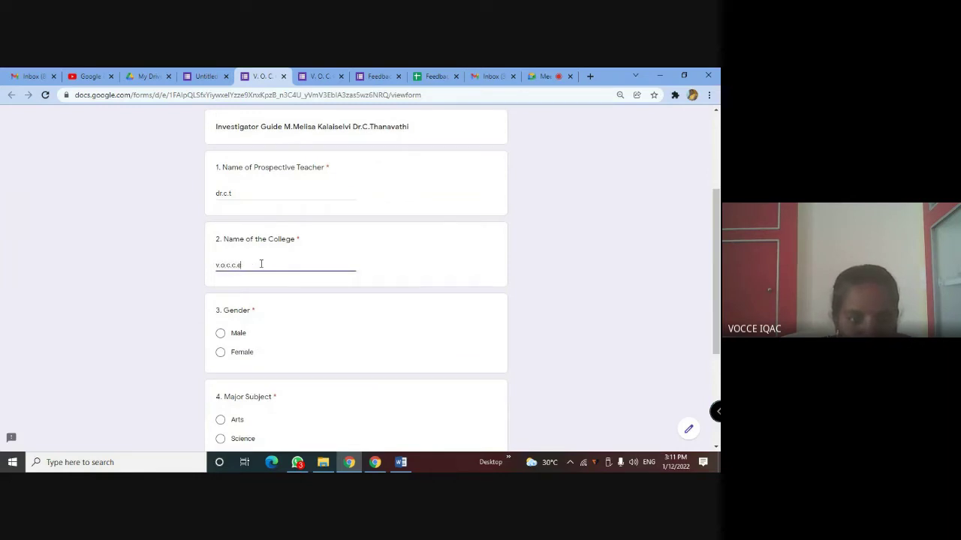
click(219, 354)
click(220, 353)
scroll(220, 357, down, 2)
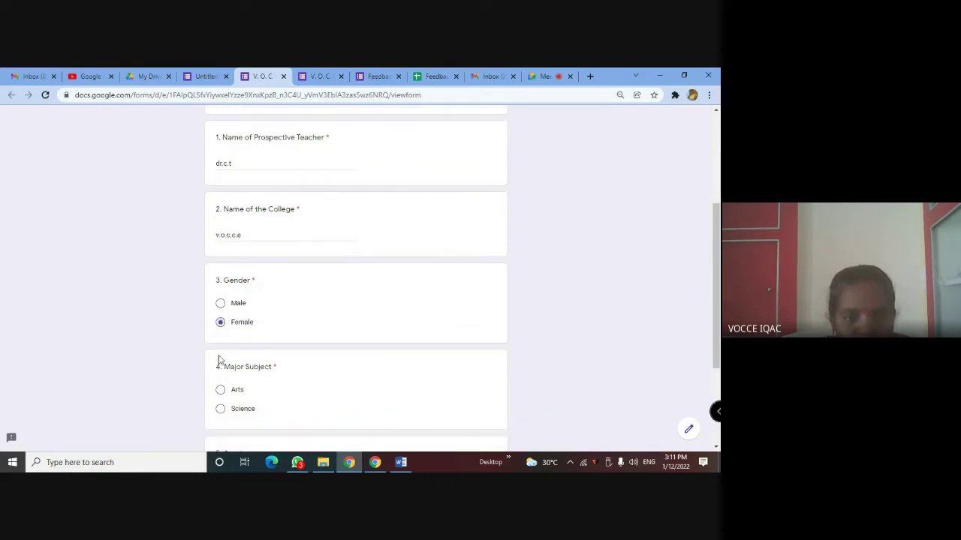
click(220, 262)
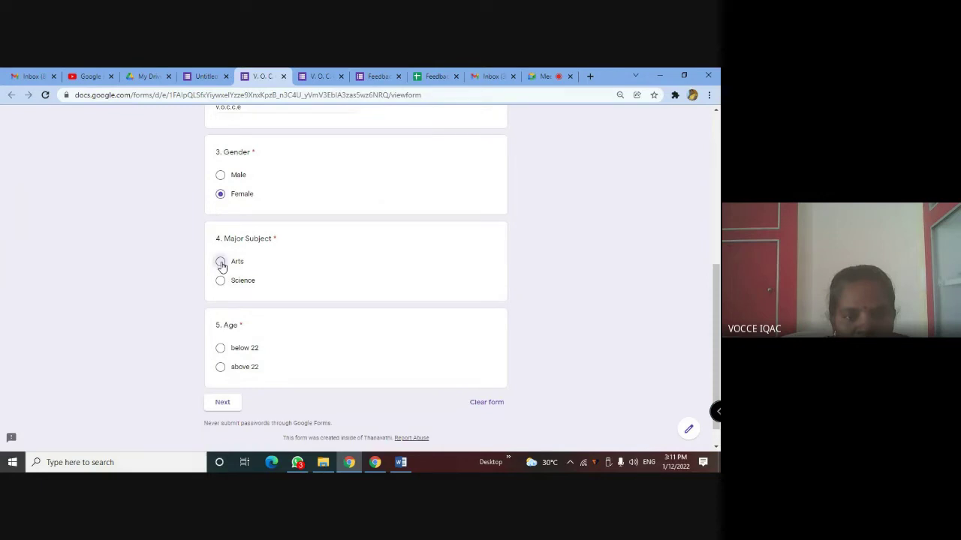
click(220, 367)
click(228, 404)
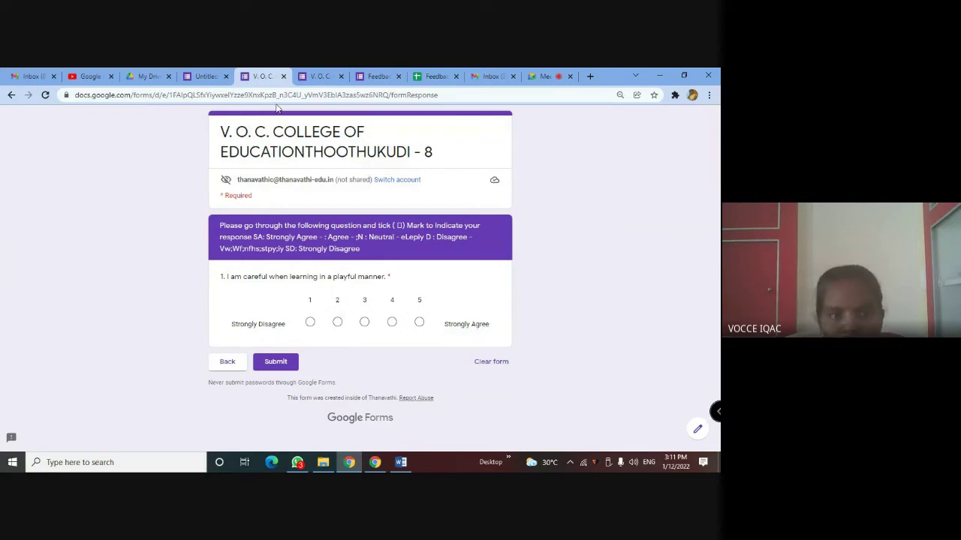
click(210, 73)
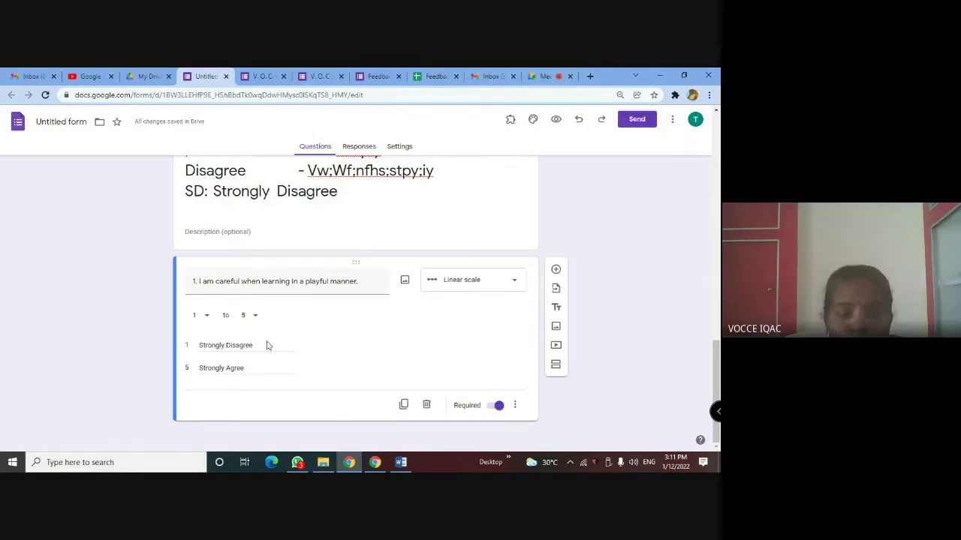
key(ctrl+Tab)
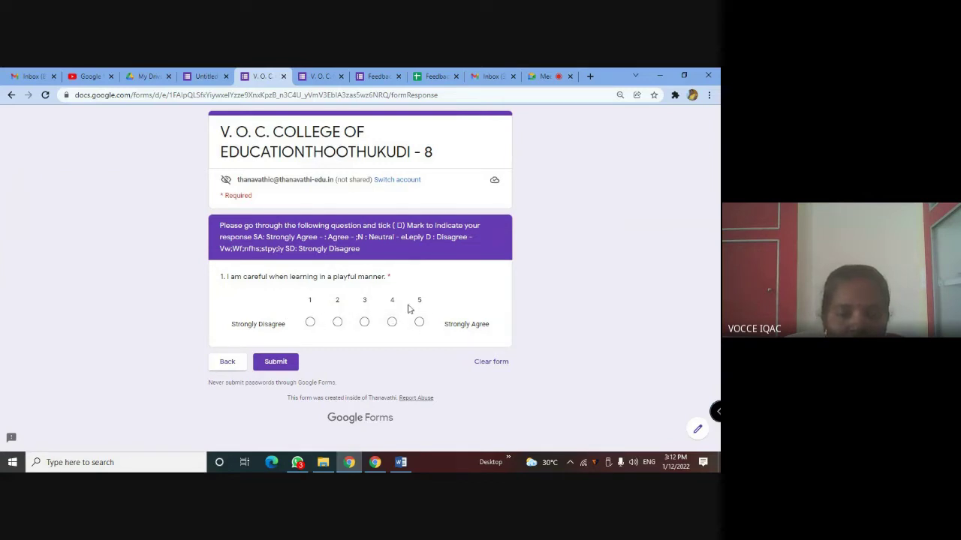
click(216, 75)
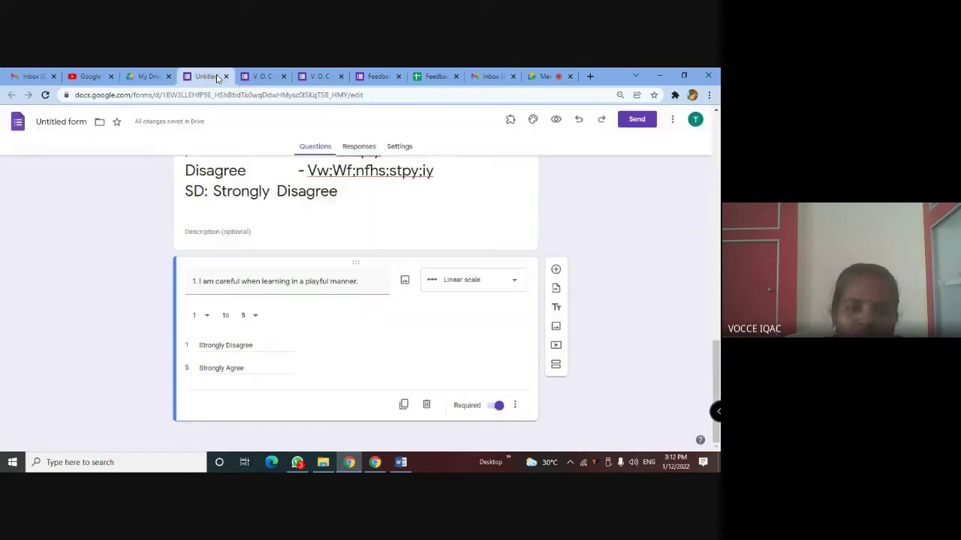
Switch statement 1's type through Multiple choice grid and Checkbox grid, settling on Multiple choice
click(512, 285)
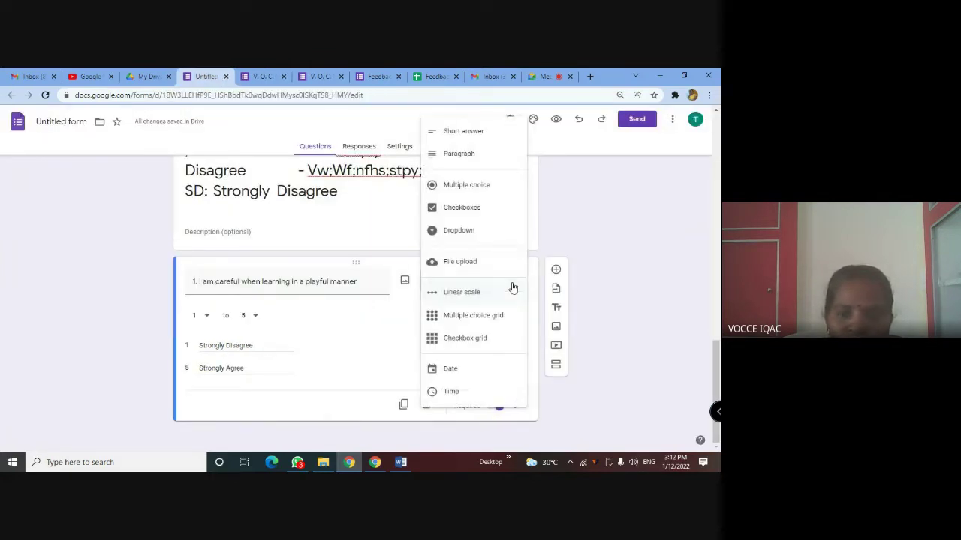
click(474, 315)
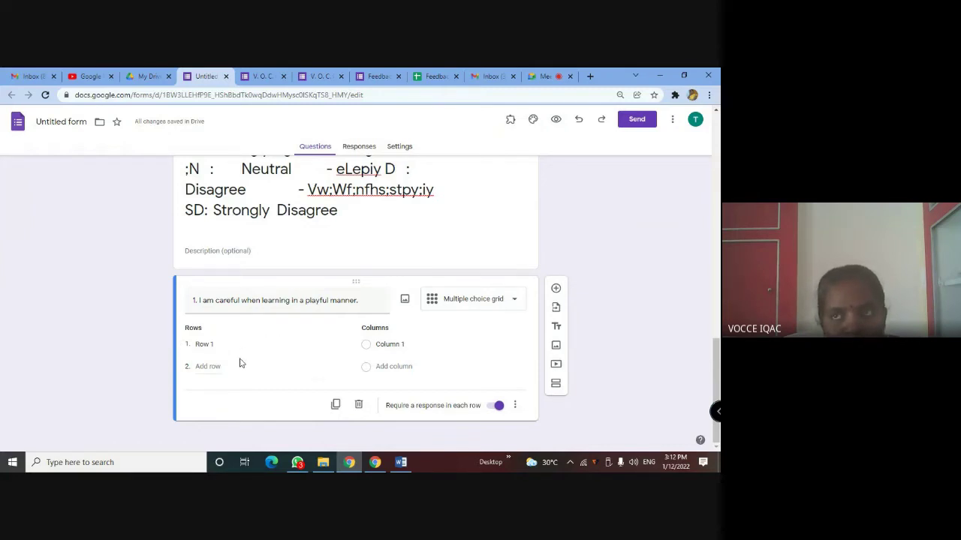
click(506, 307)
click(474, 342)
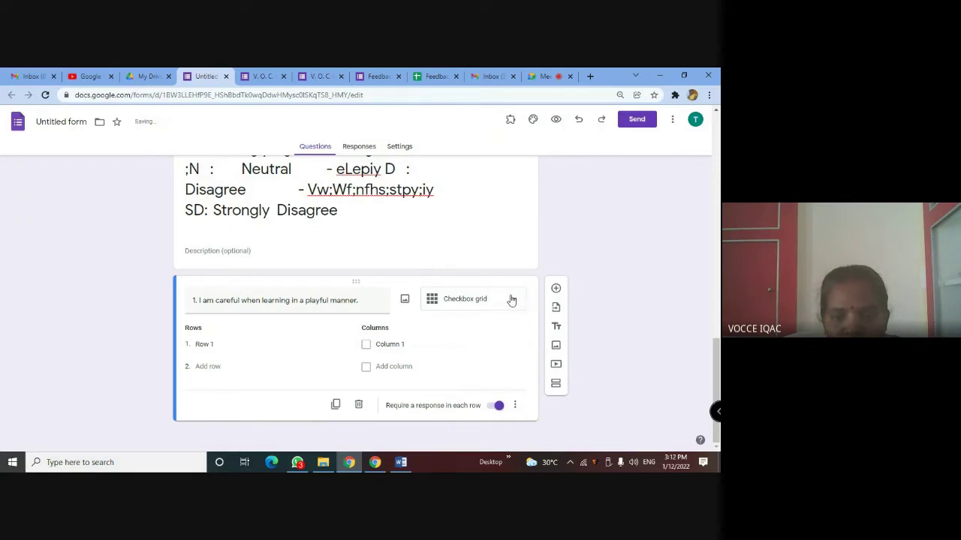
click(510, 301)
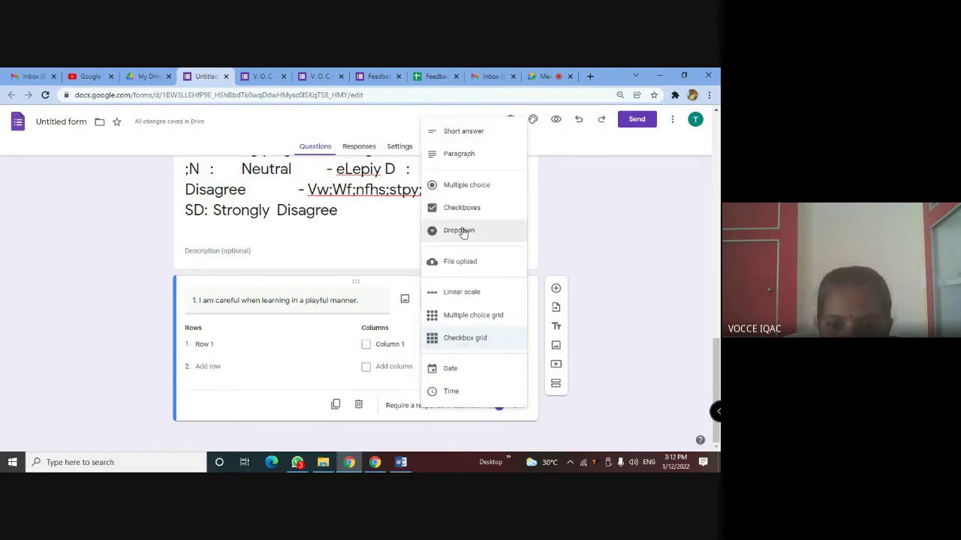
click(465, 186)
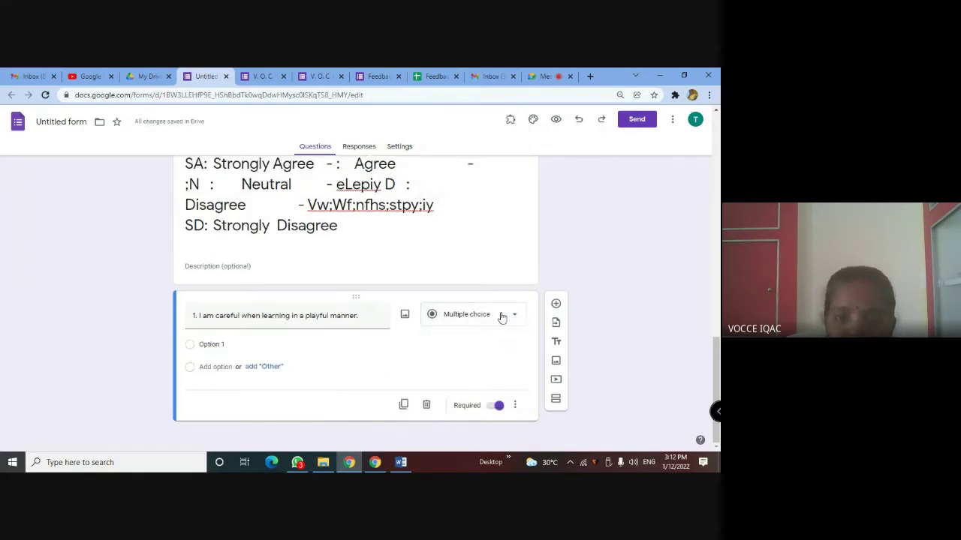
Fill statement 1's options with Strongly Disagree, Disagree, Netural, Agree and Strongly Agree, checking the Word scale
click(208, 346)
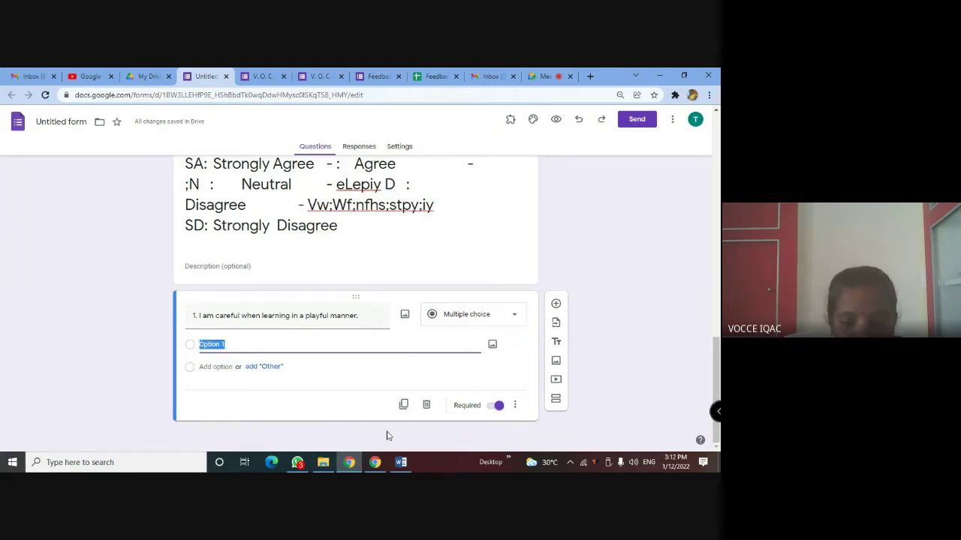
click(401, 463)
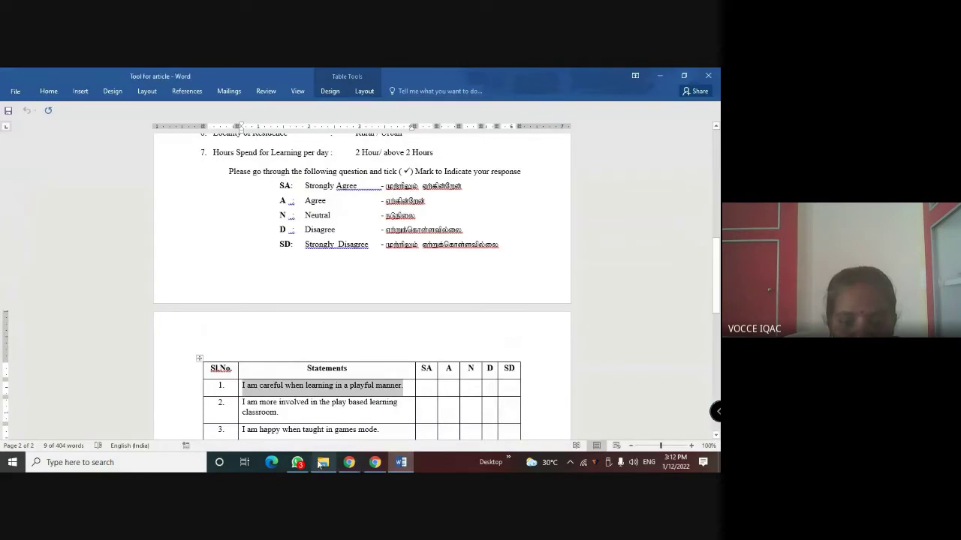
click(349, 463)
text(S)
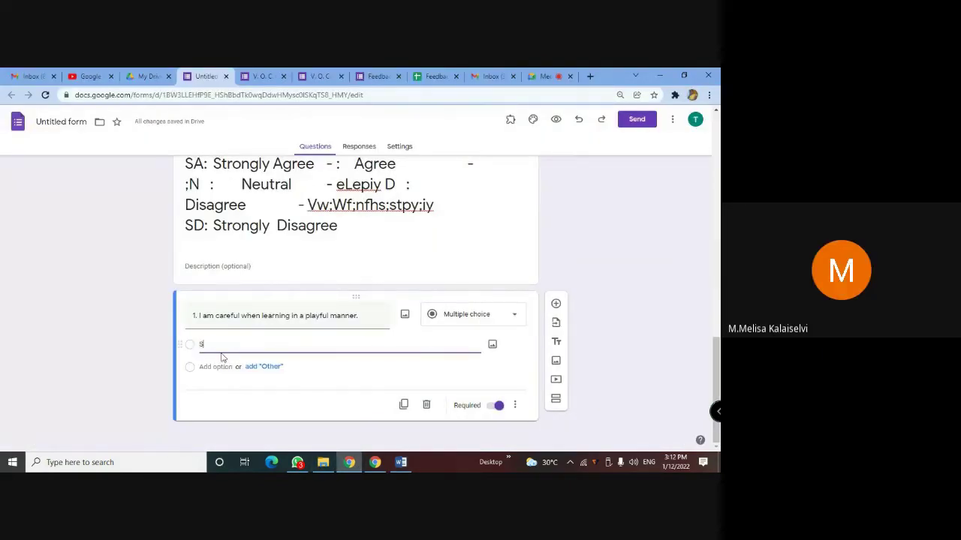
text(trongly )
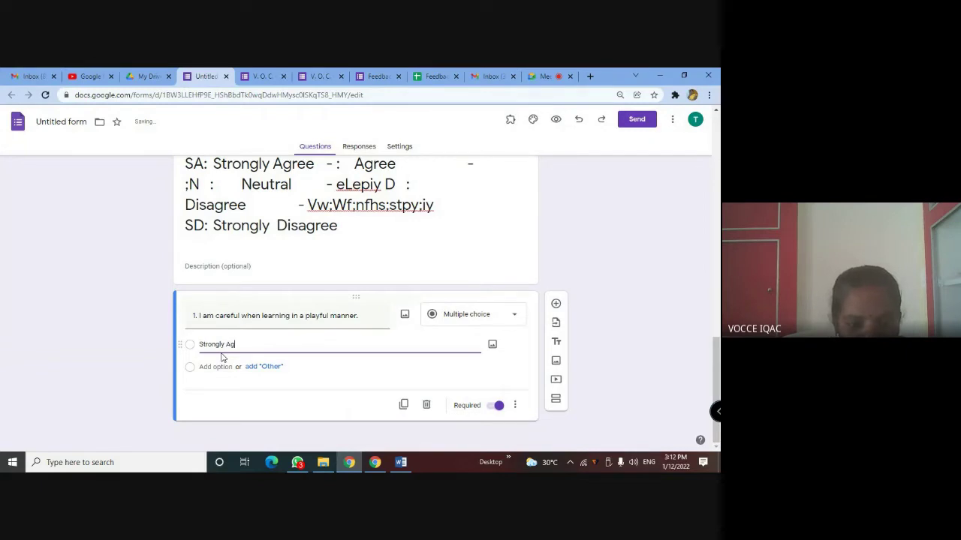
text(Disagree)
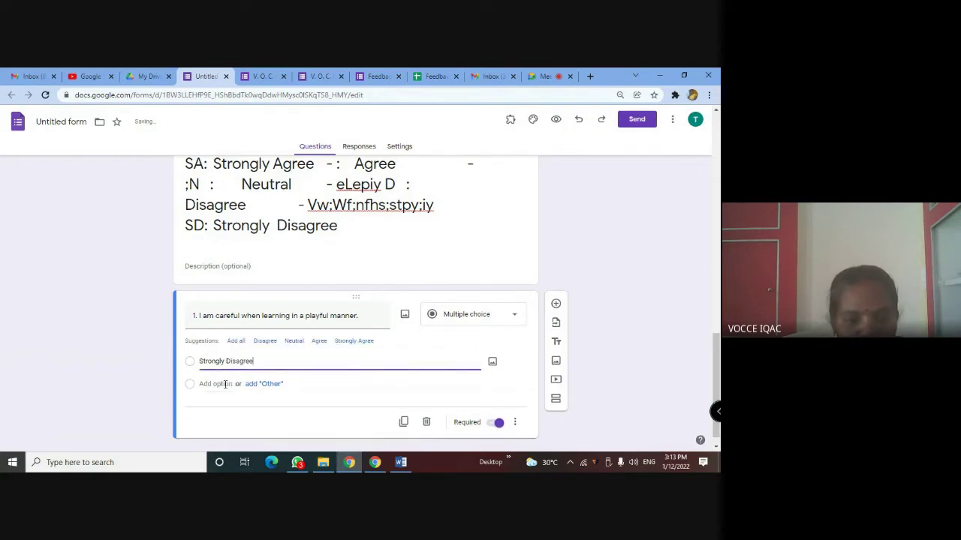
click(224, 383)
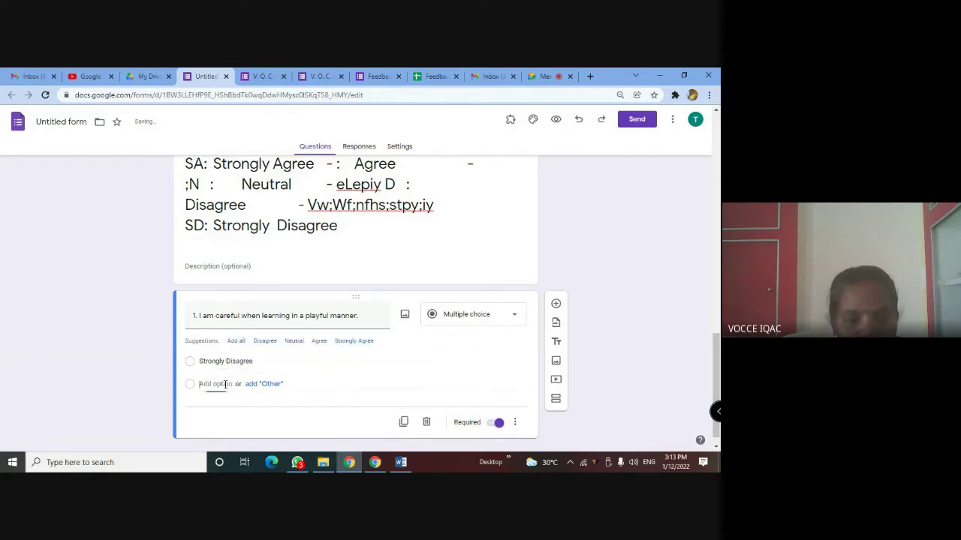
text(Disagree)
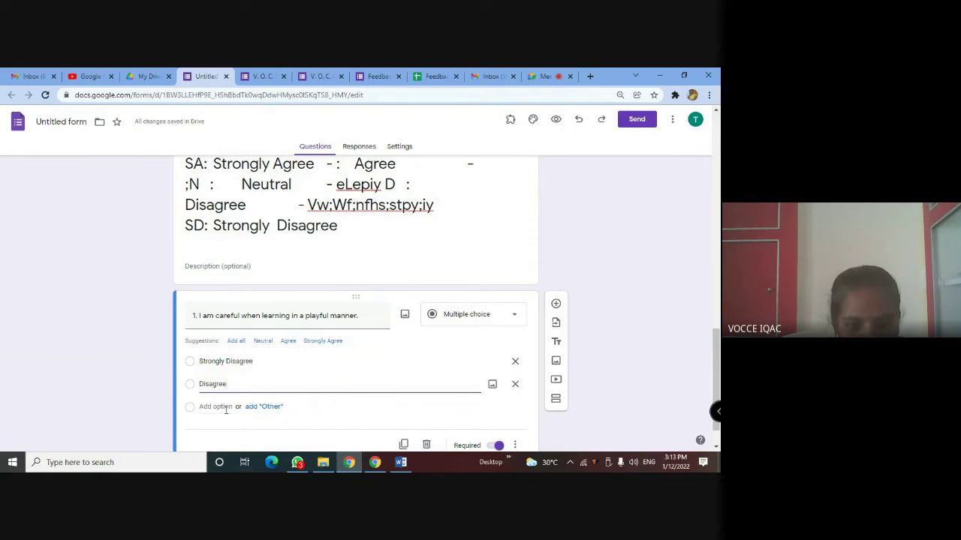
click(226, 407)
text(Netural)
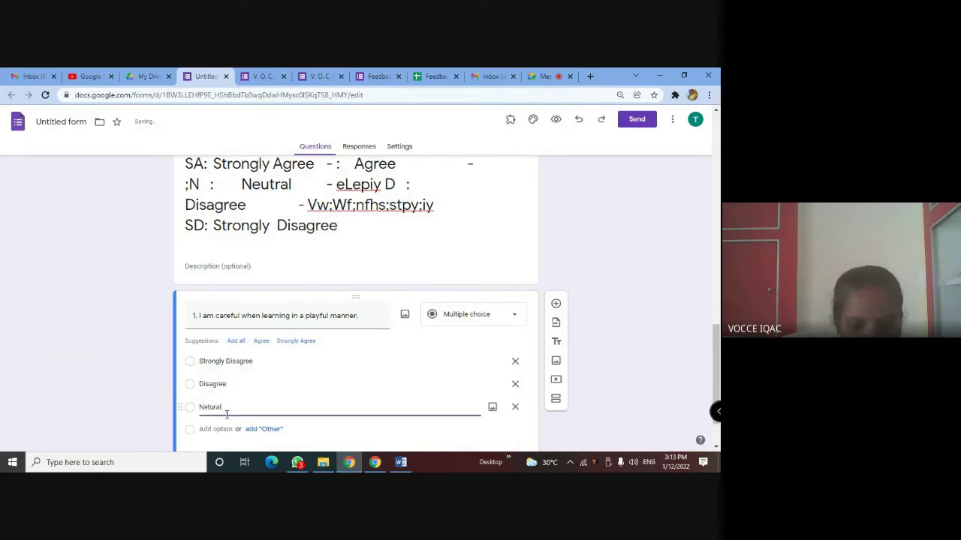
click(217, 428)
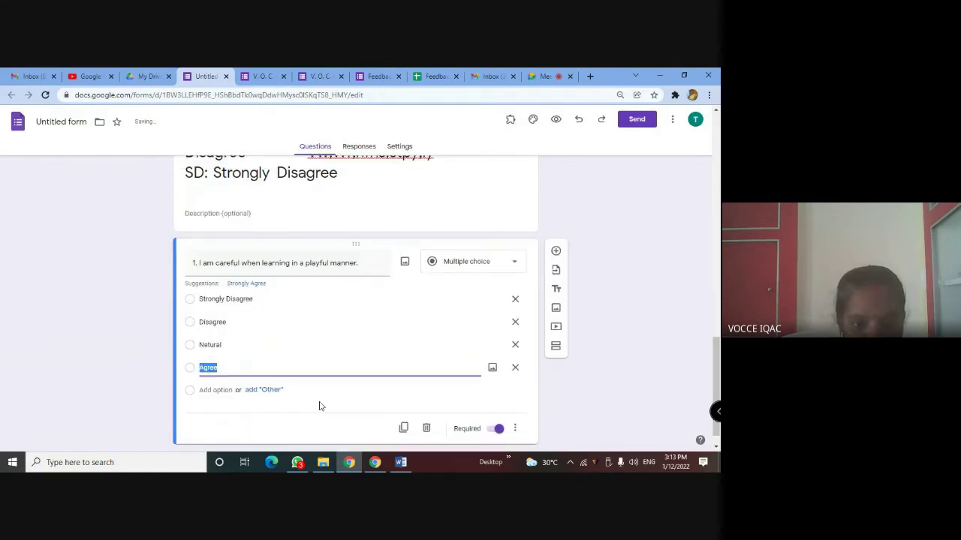
click(223, 392)
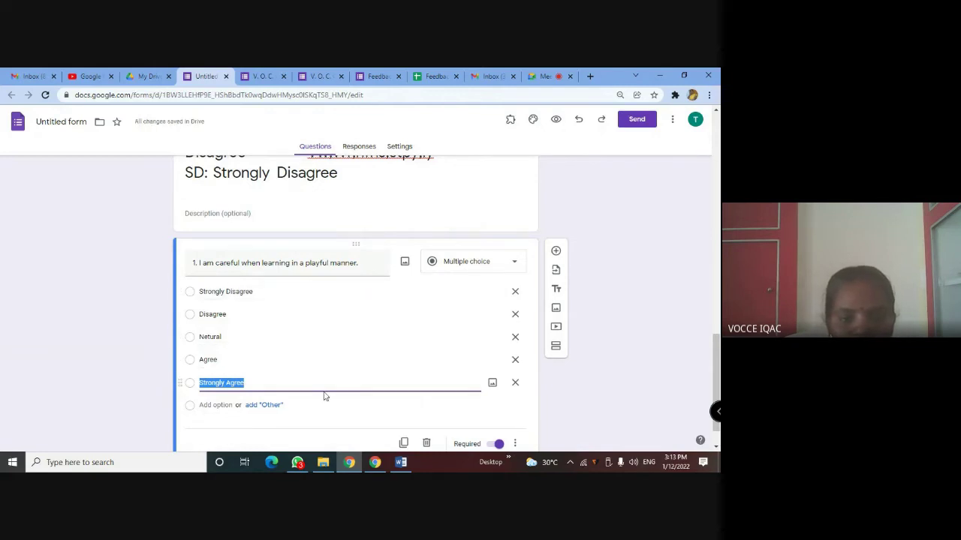
scroll(398, 395, down, 1)
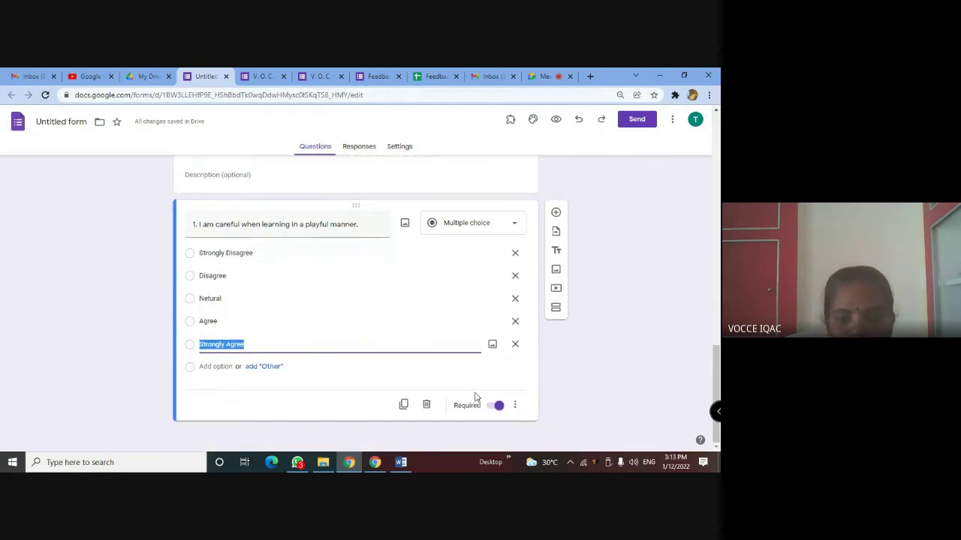
Preview the form, advance to the statement page and test-answer Strongly Agree
click(557, 122)
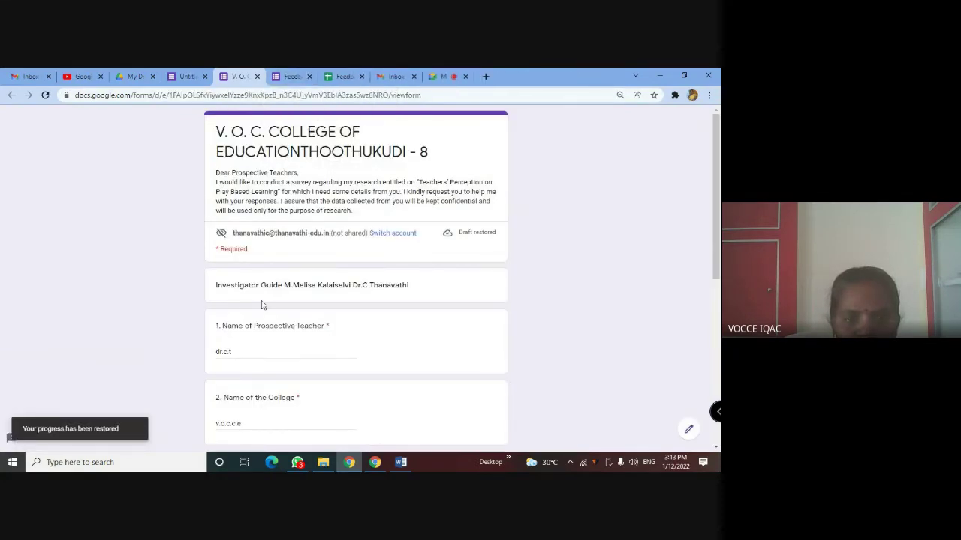
scroll(262, 305, down, 1)
scroll(262, 305, down, 5)
click(238, 377)
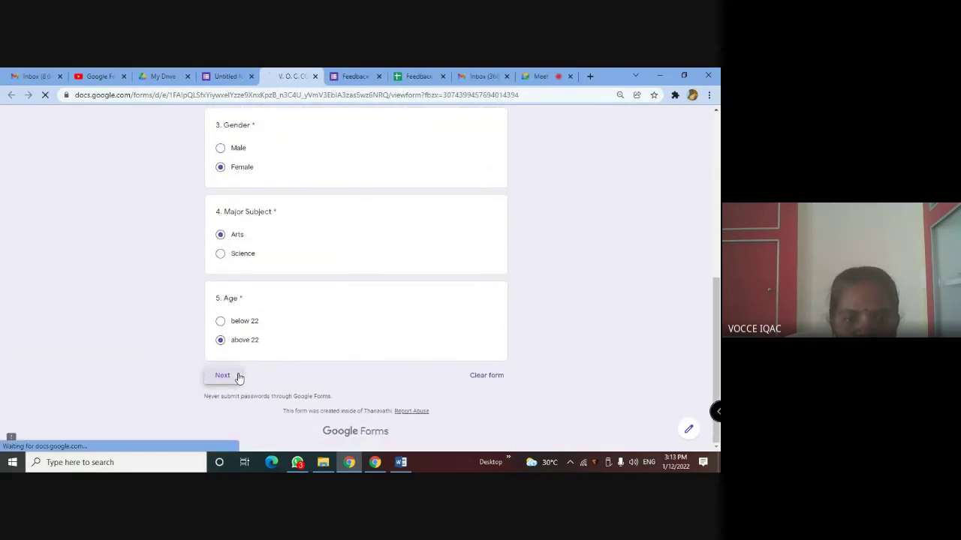
scroll(208, 227, down, 1)
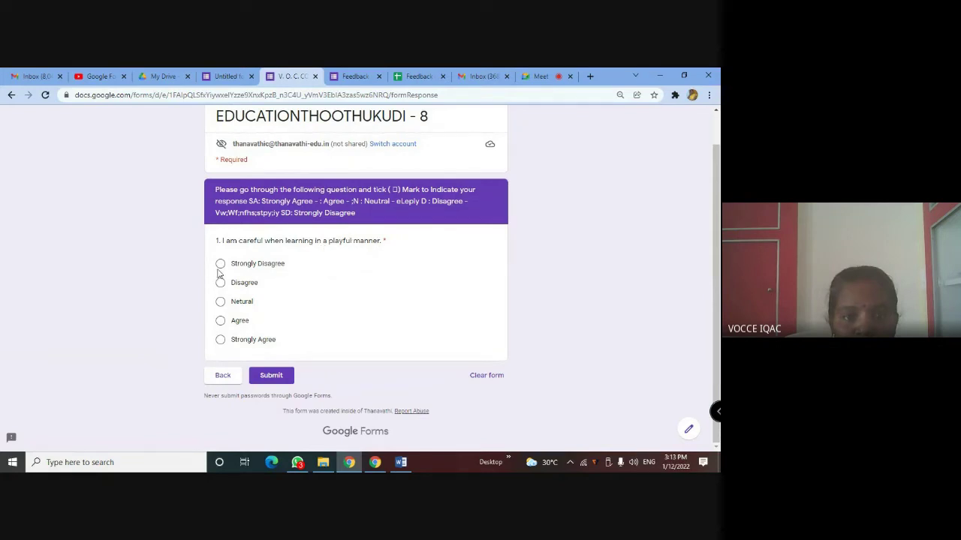
click(220, 340)
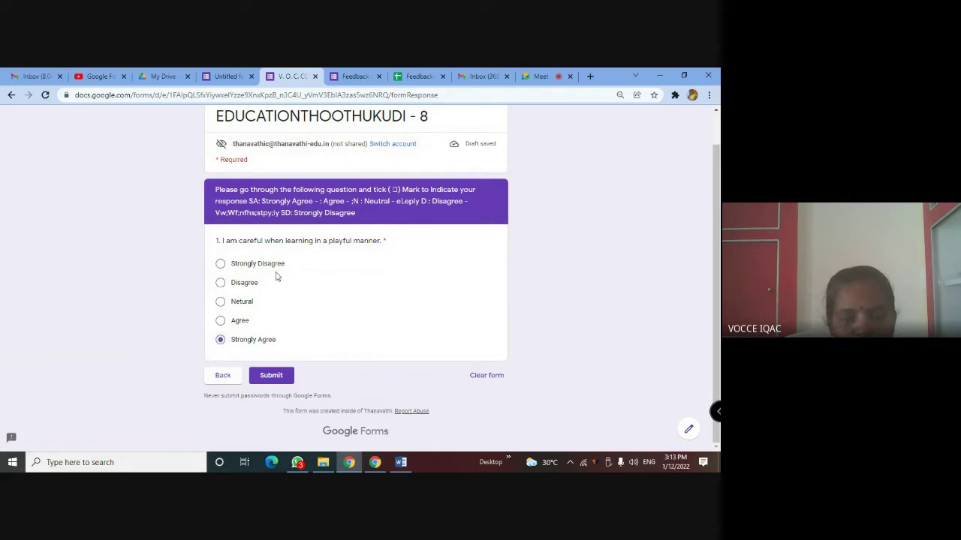
Back in the editor, type '11' at the start of the Strongly Disagree option
click(225, 76)
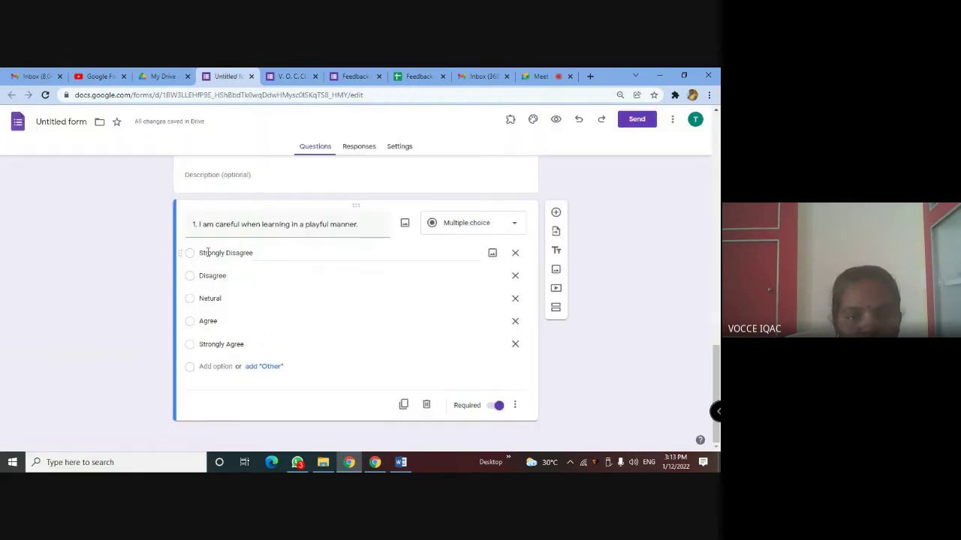
click(200, 254)
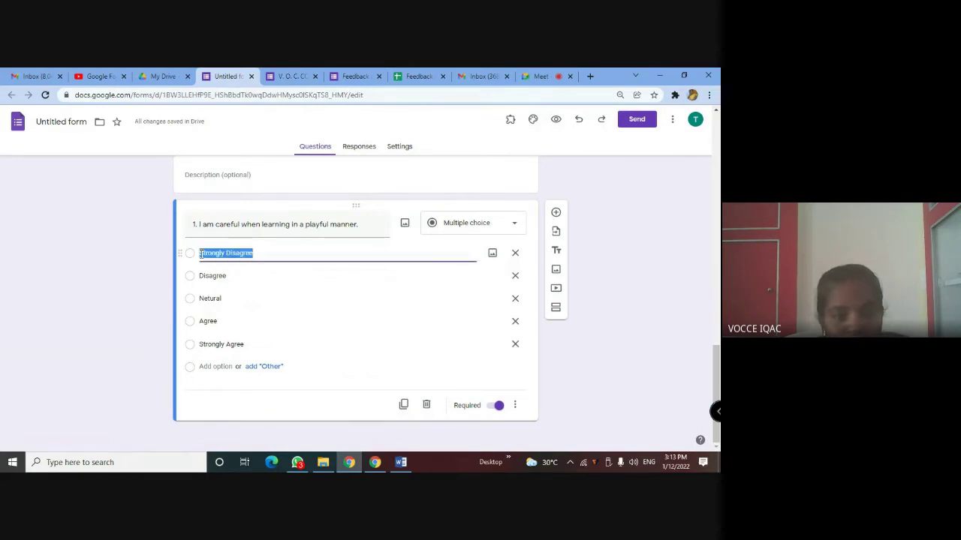
click(201, 254)
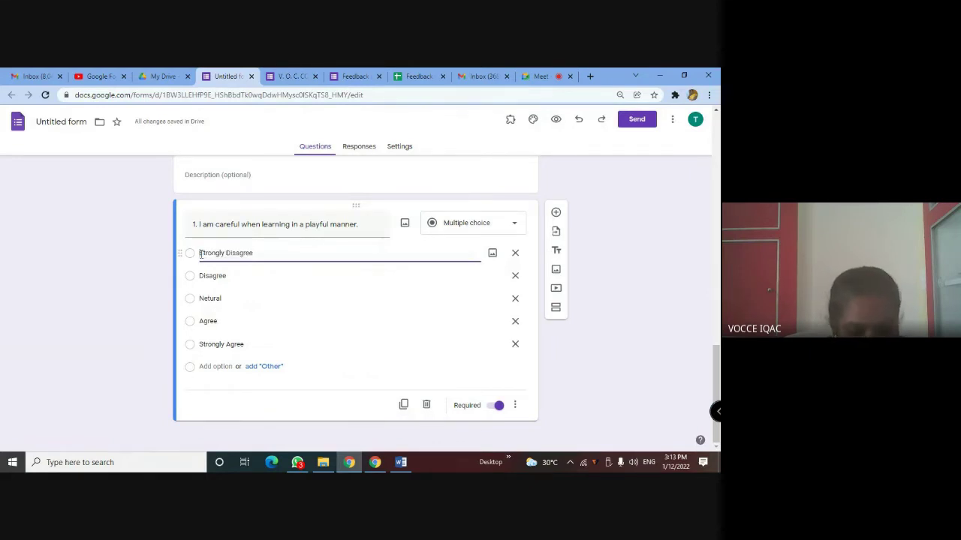
text(1)
text(1)
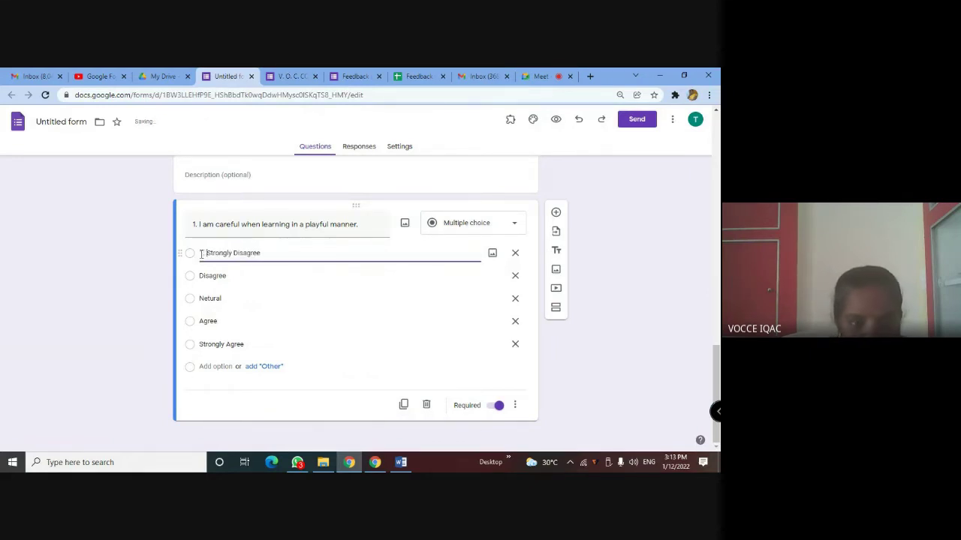
Prefix Disagree, Netural, Agree and Strongly Agree with 2., 3., 4. and 5. respectively
click(200, 282)
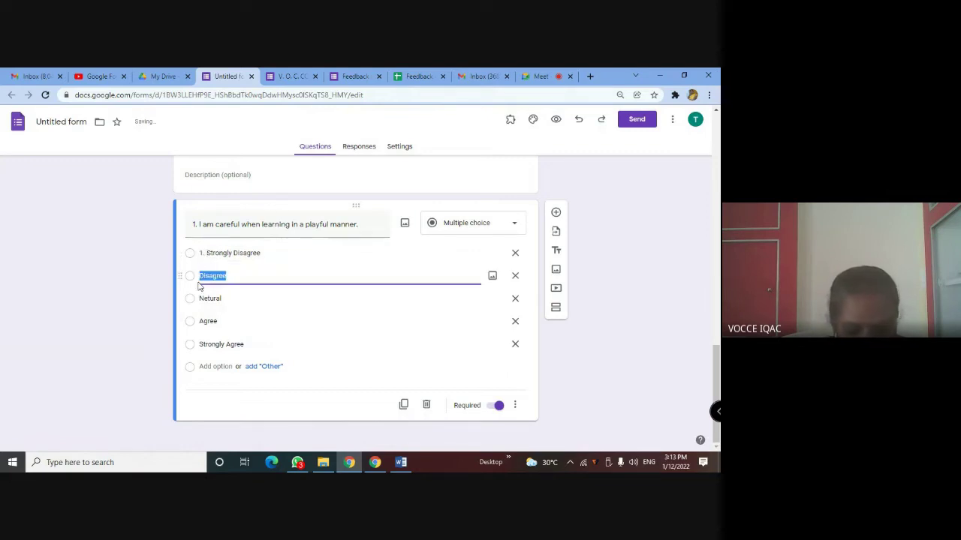
click(199, 279)
text(2.)
click(200, 300)
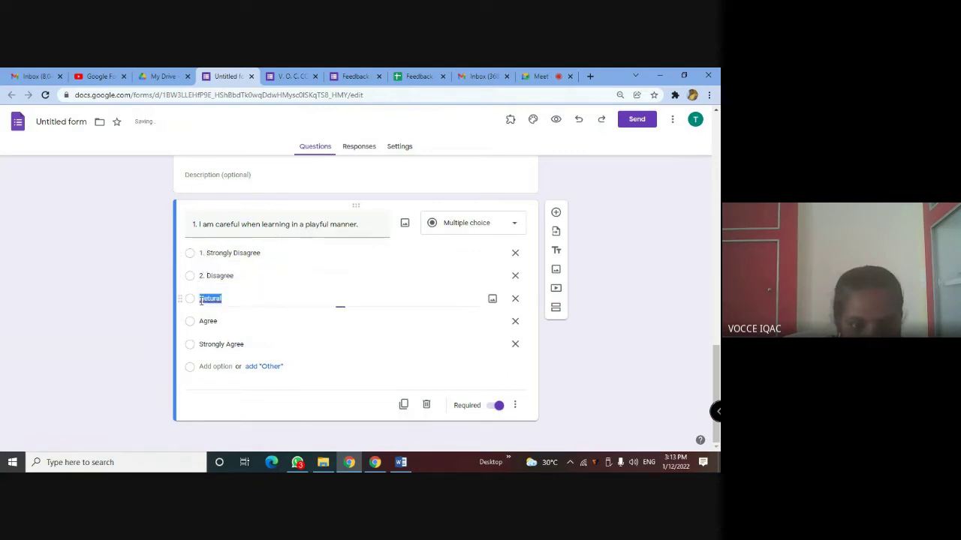
click(200, 300)
text(3.)
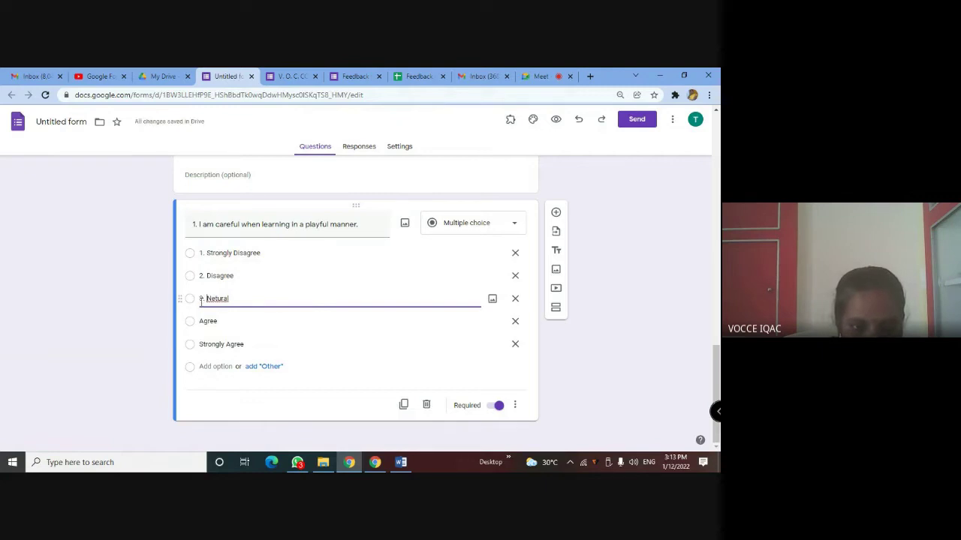
click(201, 322)
click(200, 321)
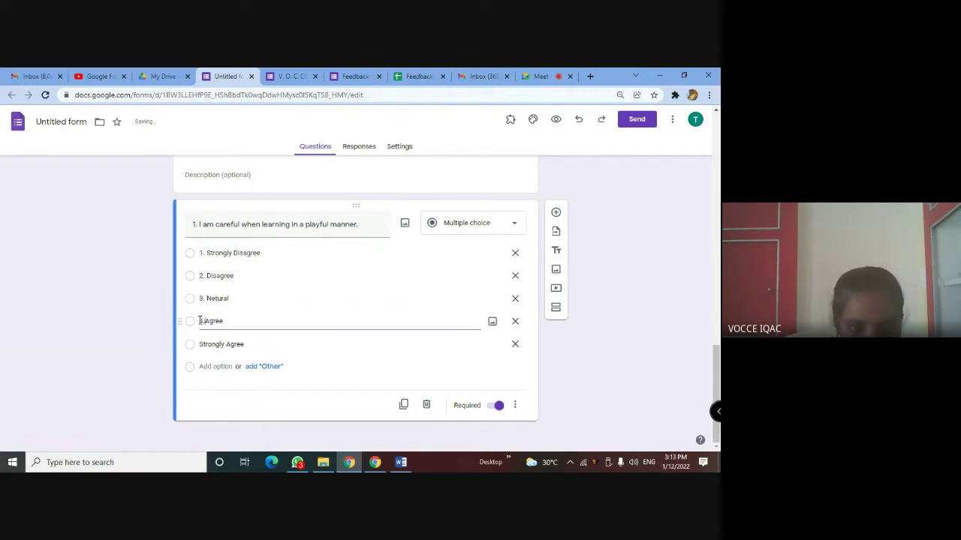
text(4.)
click(202, 344)
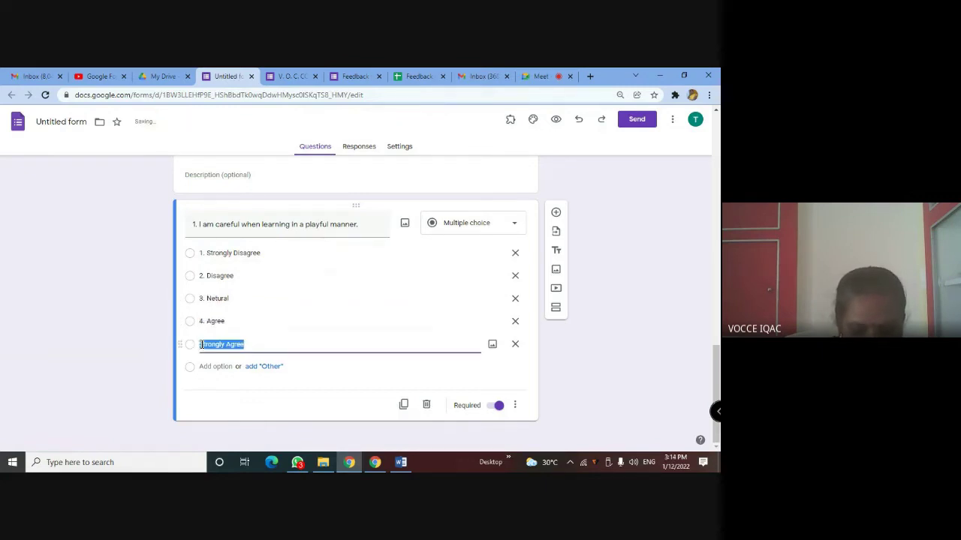
click(201, 345)
text(5.)
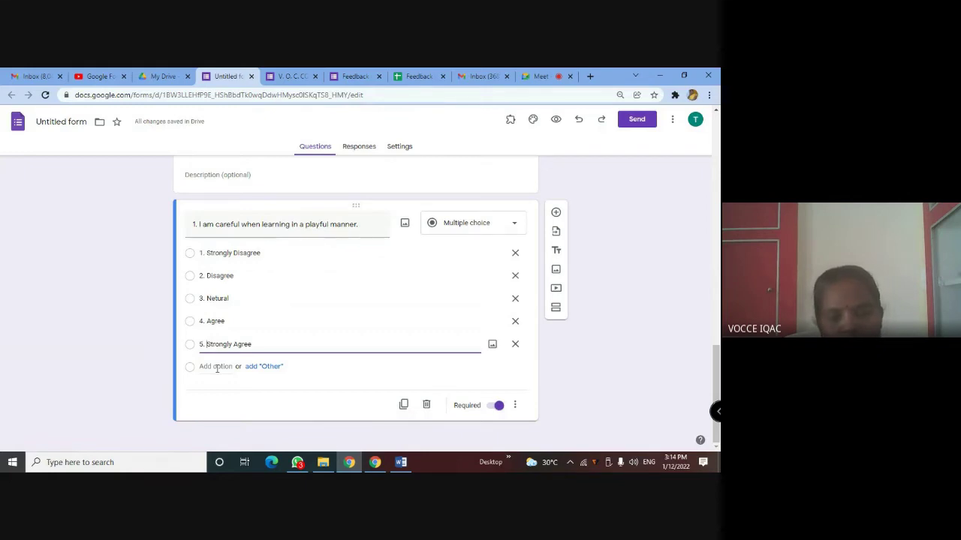
click(519, 224)
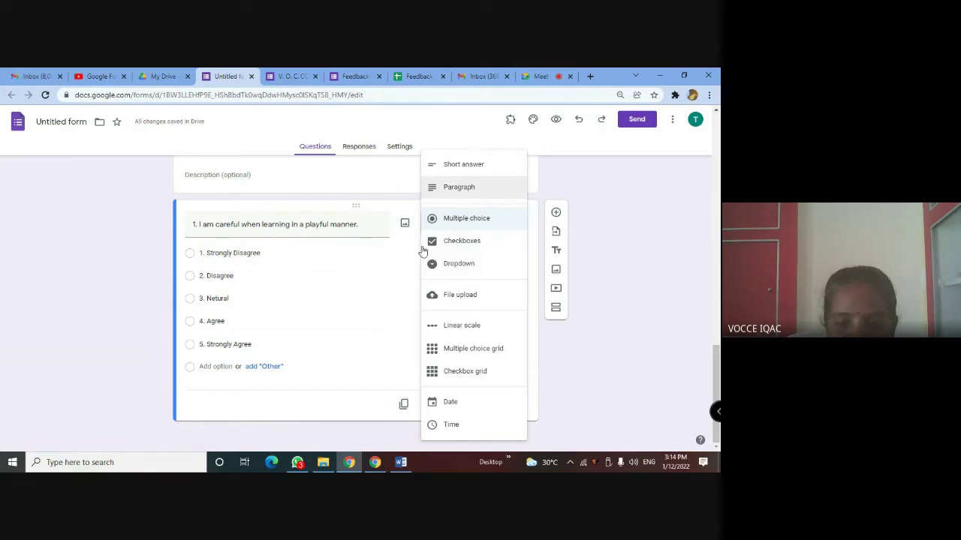
click(554, 384)
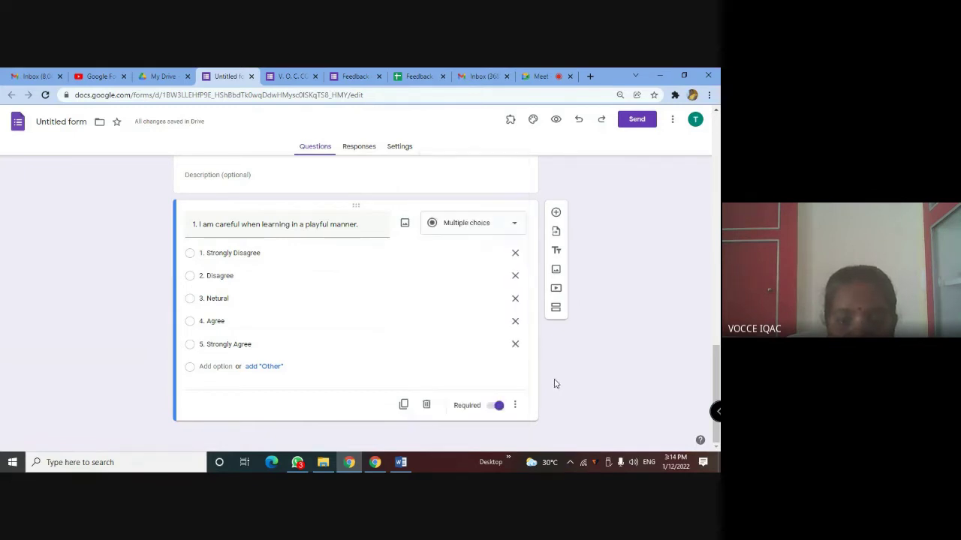
mouse_move(401, 464)
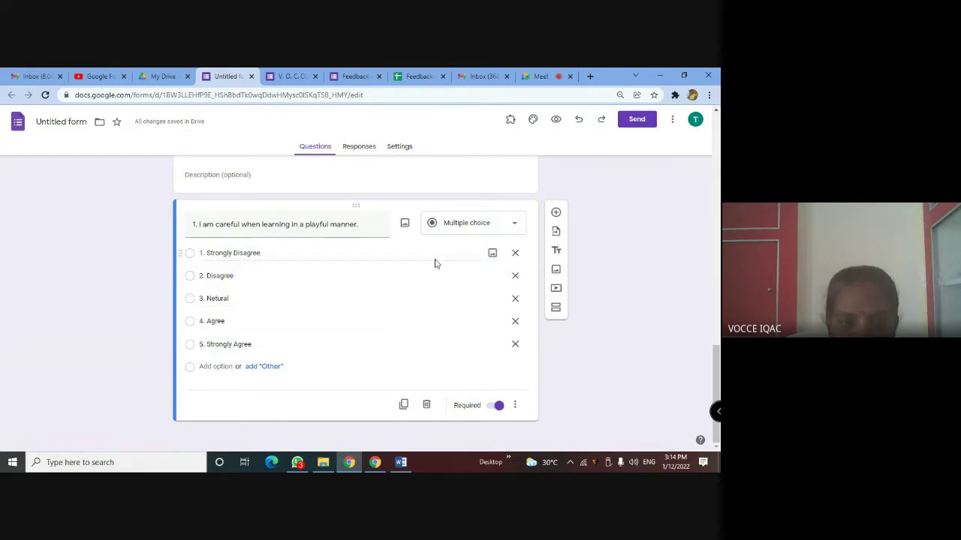
click(556, 214)
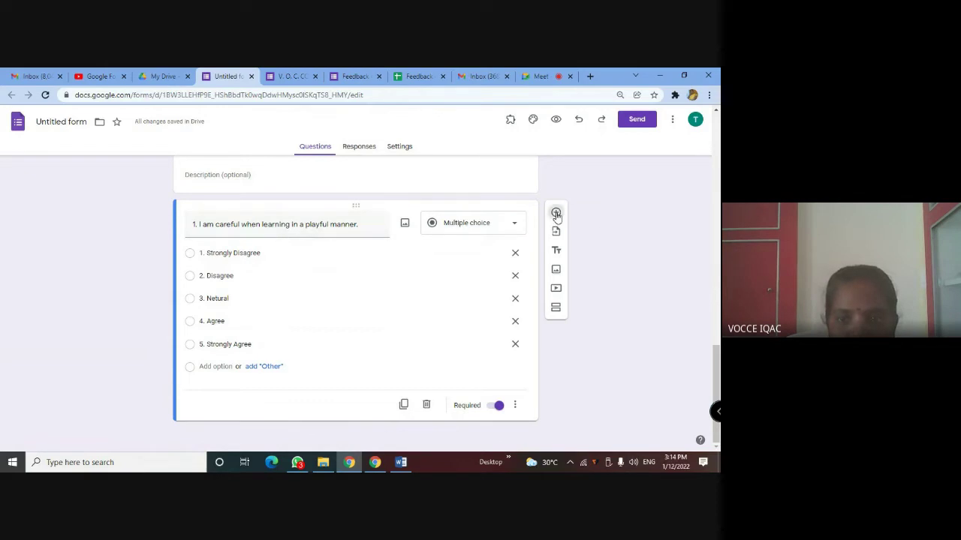
click(399, 460)
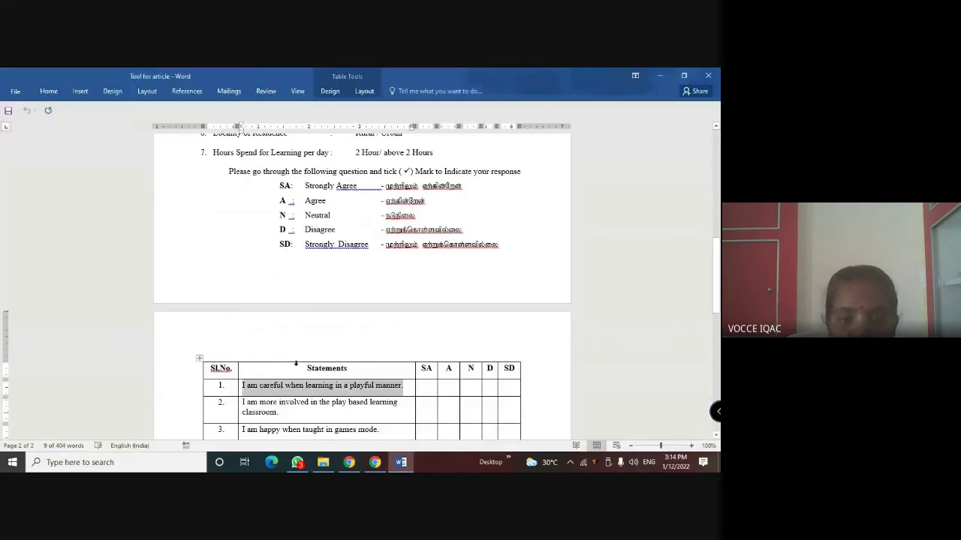
click(347, 463)
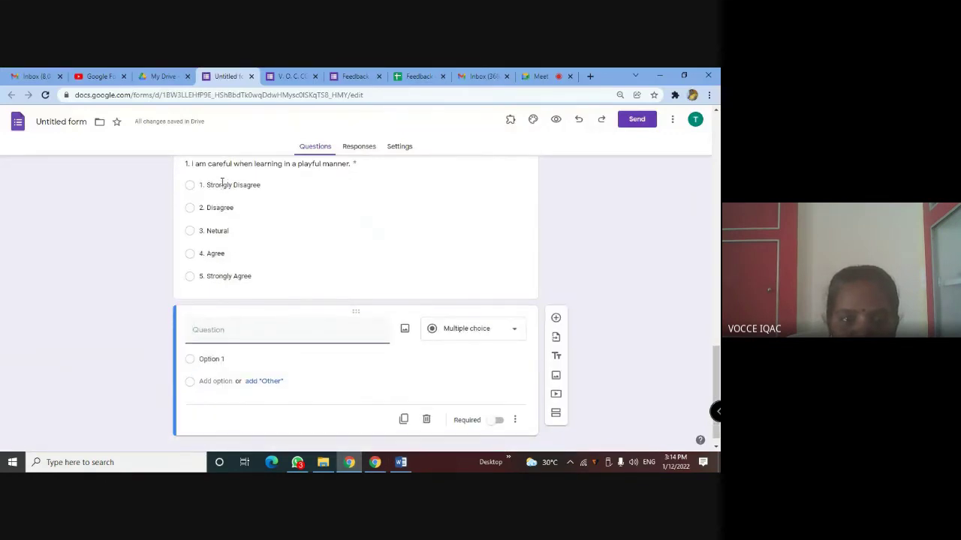
click(401, 462)
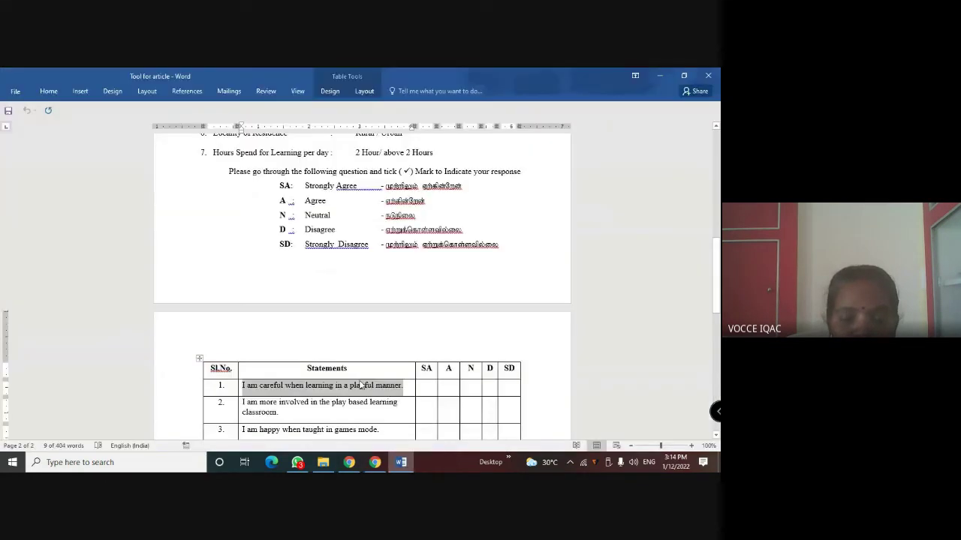
scroll(346, 352, down, 7)
scroll(346, 352, up, 3)
scroll(346, 352, up, 5)
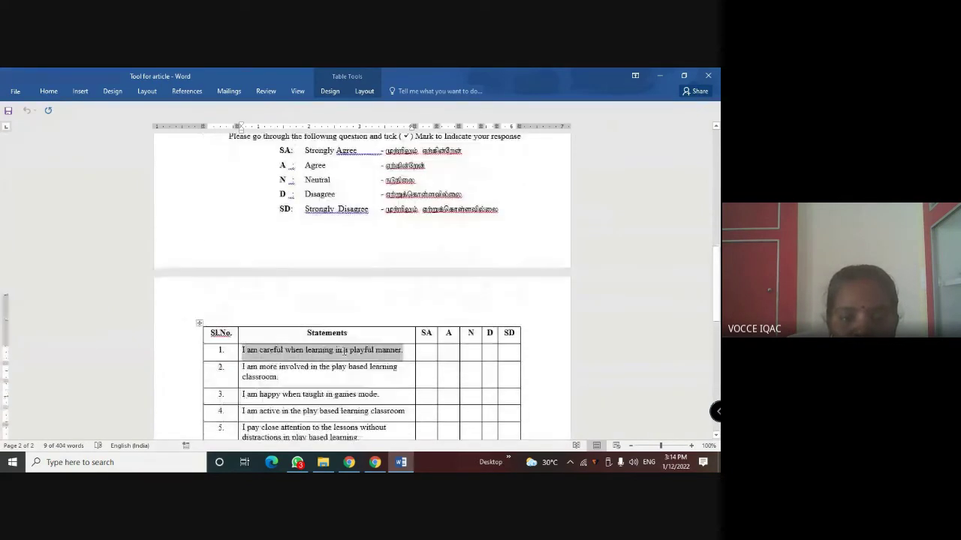
click(349, 462)
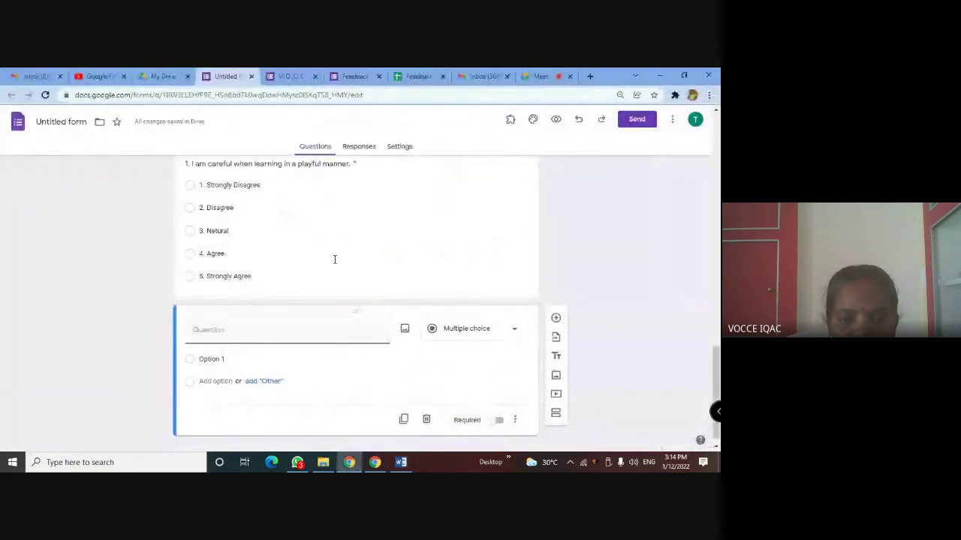
click(426, 420)
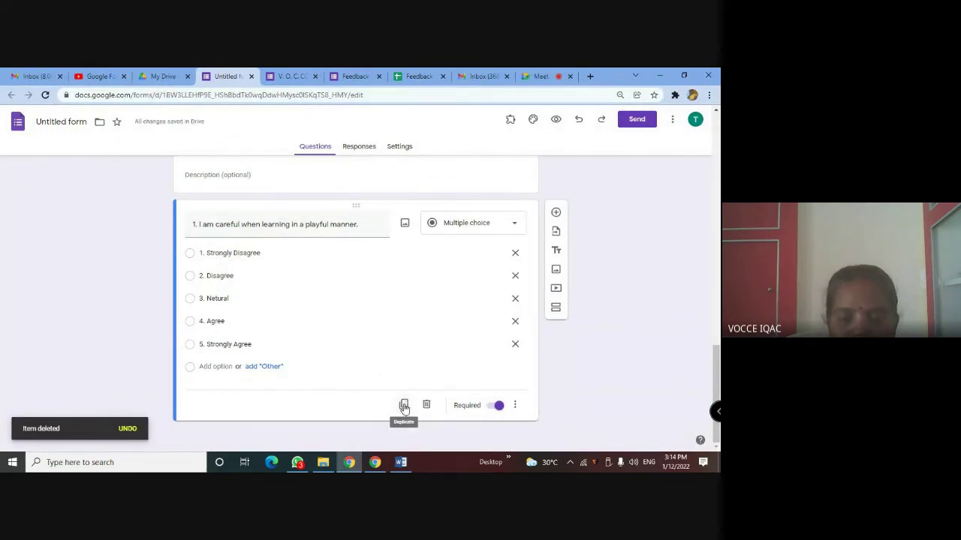
Duplicate statement 1 and copy the second statement's text from the Word questionnaire
click(405, 405)
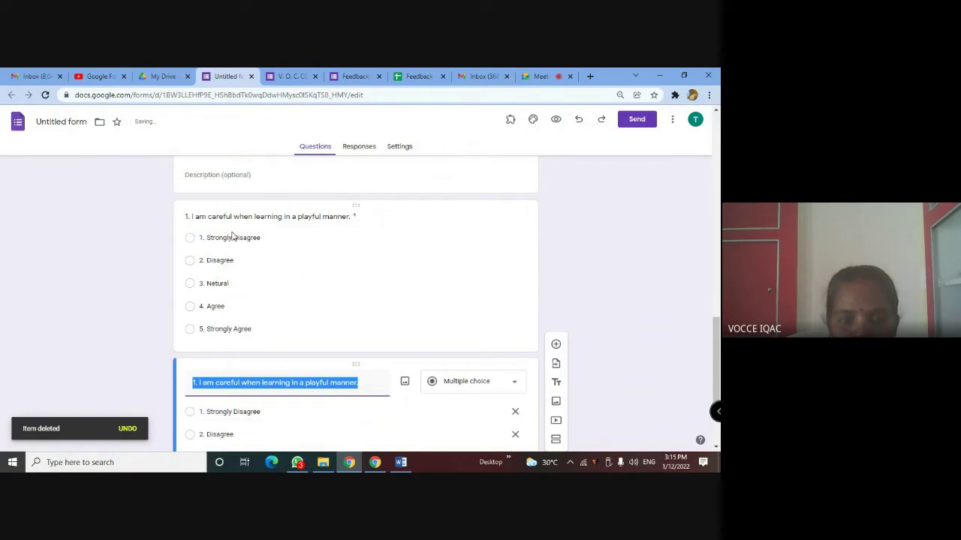
scroll(216, 383, down, 1)
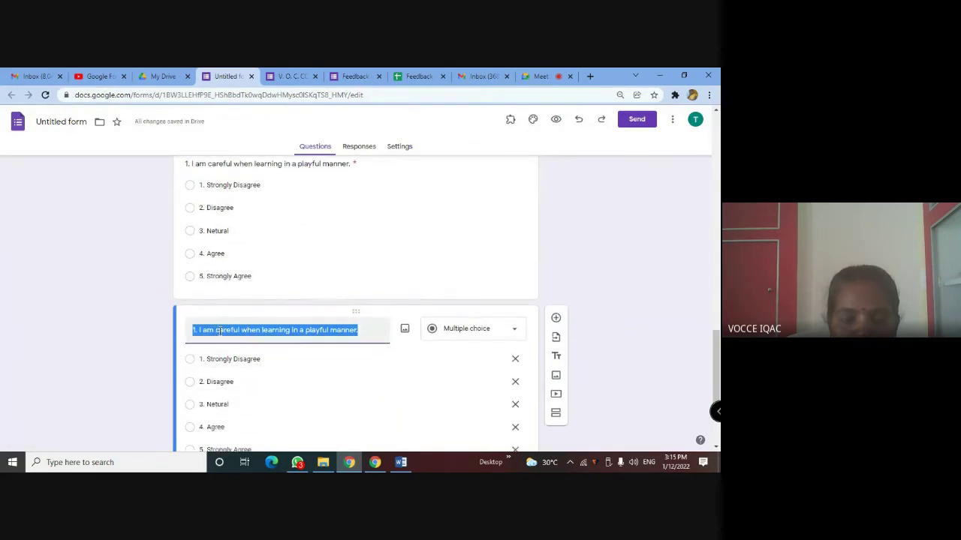
key(alt+Tab)
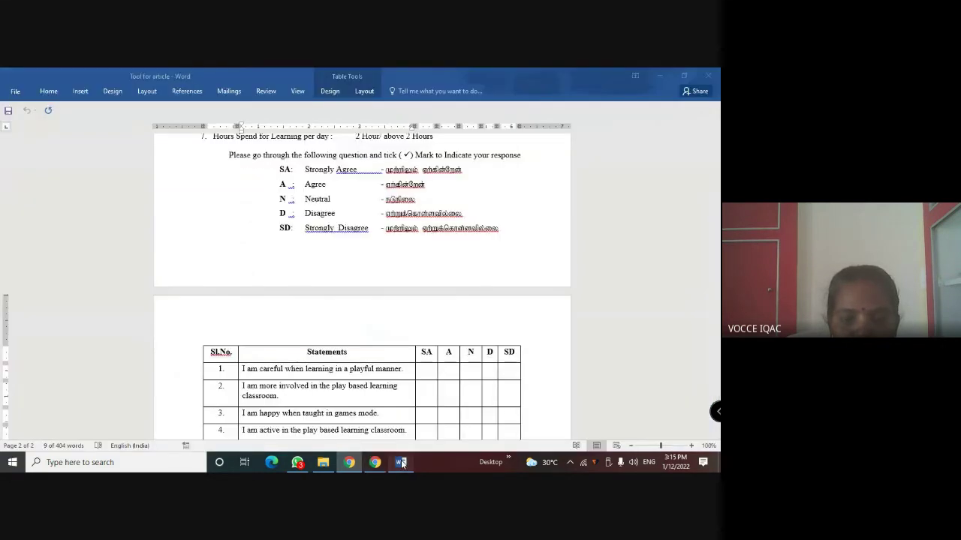
scroll(237, 356, down, 2)
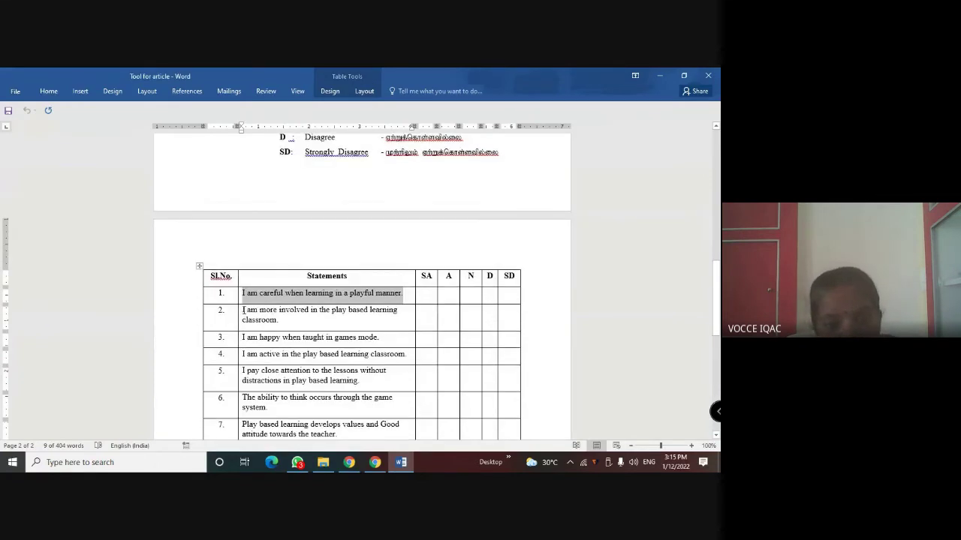
drag(242, 310, 286, 322)
key(ctrl+c)
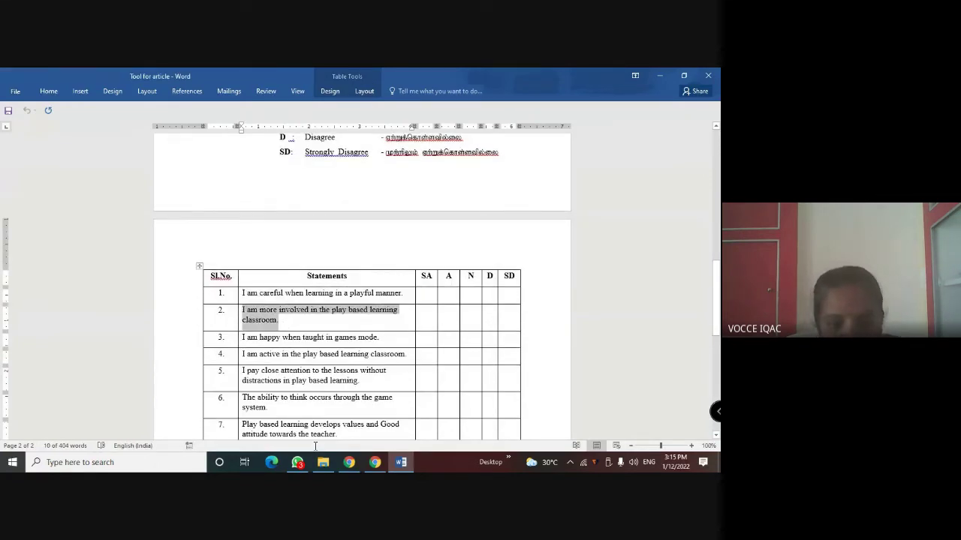
Paste it as the copy's title and prefix it with '2.'
key(alt+Tab)
key(ctrl+v)
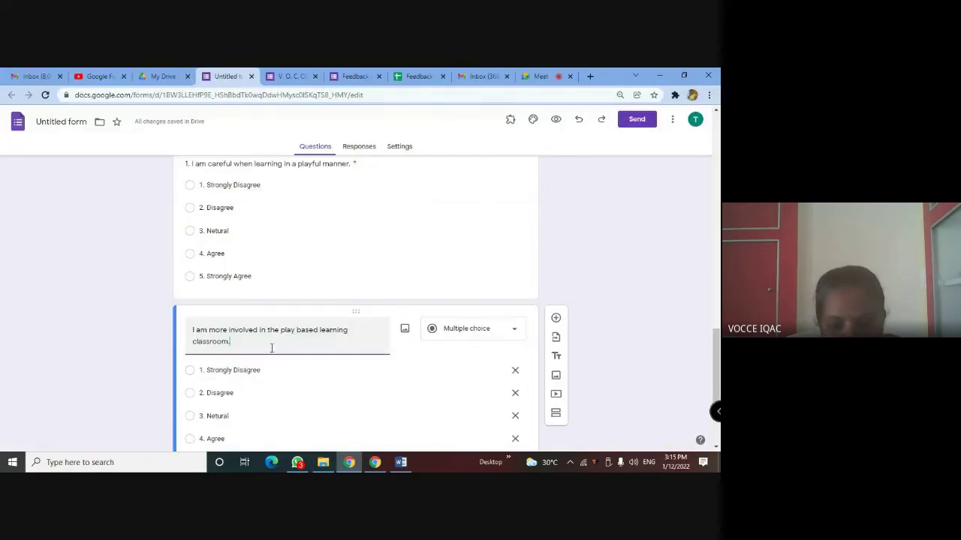
text(2.)
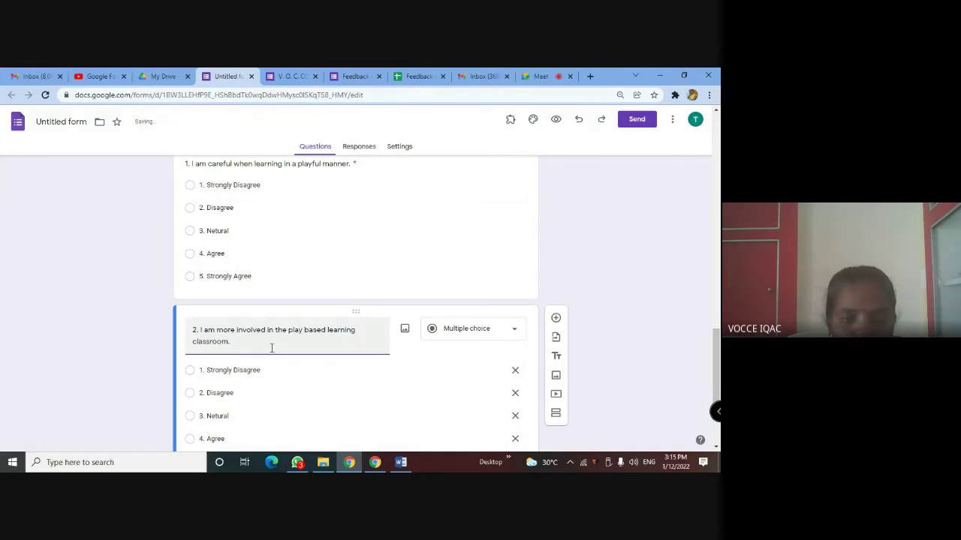
scroll(235, 371, down, 2)
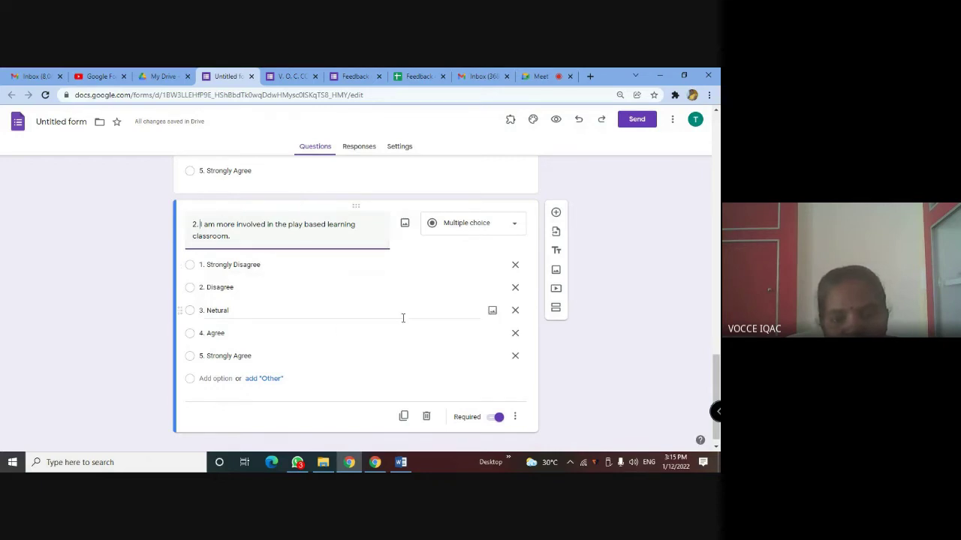
scroll(350, 350, down, 1)
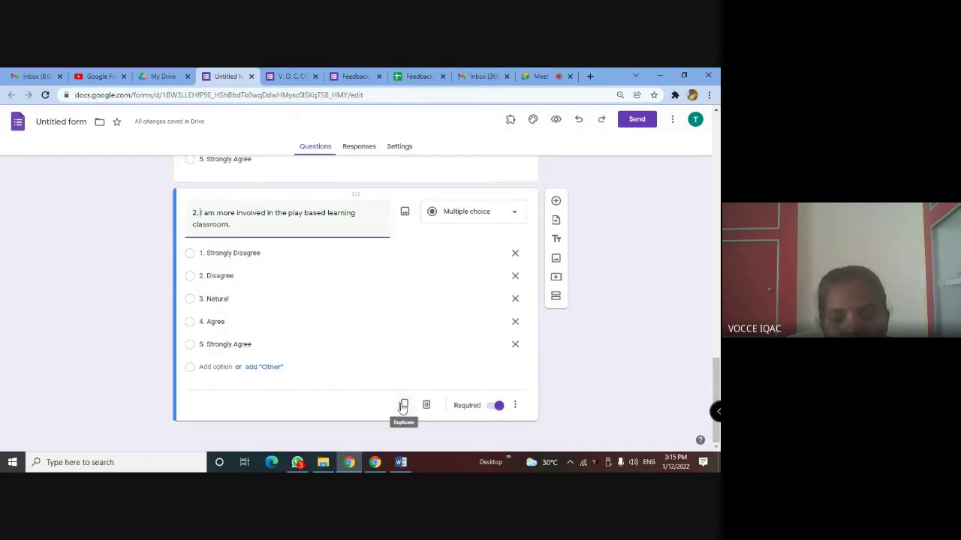
Duplicate question 2 and title the copy '3.' plus the statement copied from Word row 3
click(404, 406)
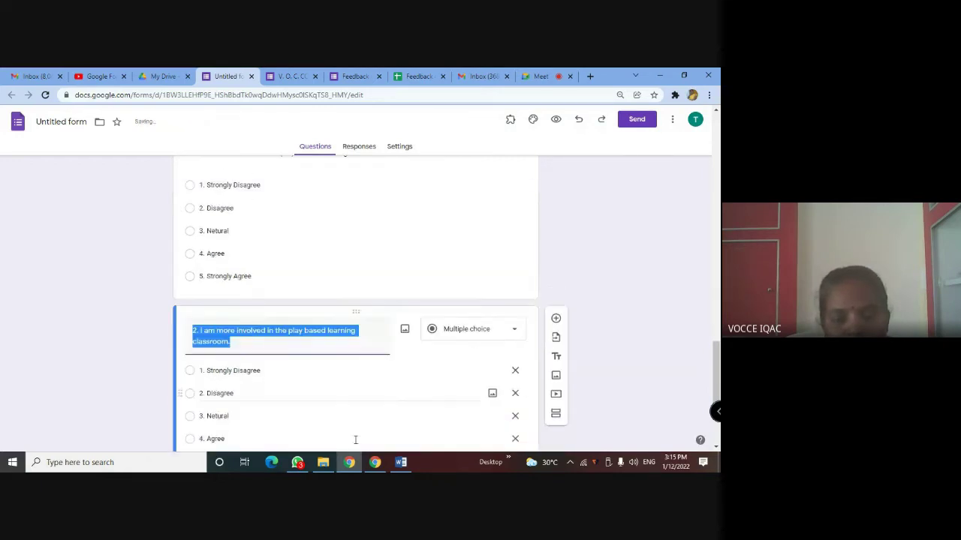
click(402, 463)
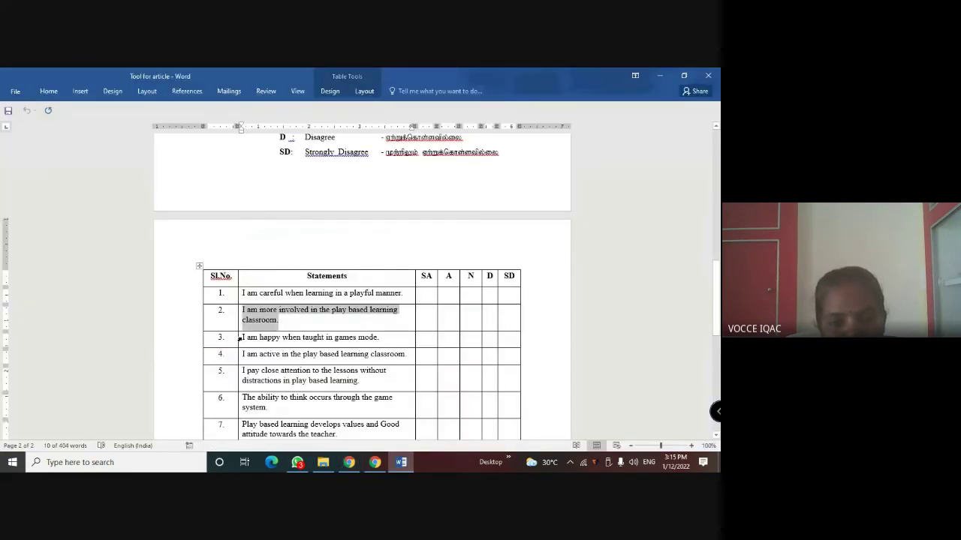
drag(243, 338, 379, 338)
key(ctrl+c)
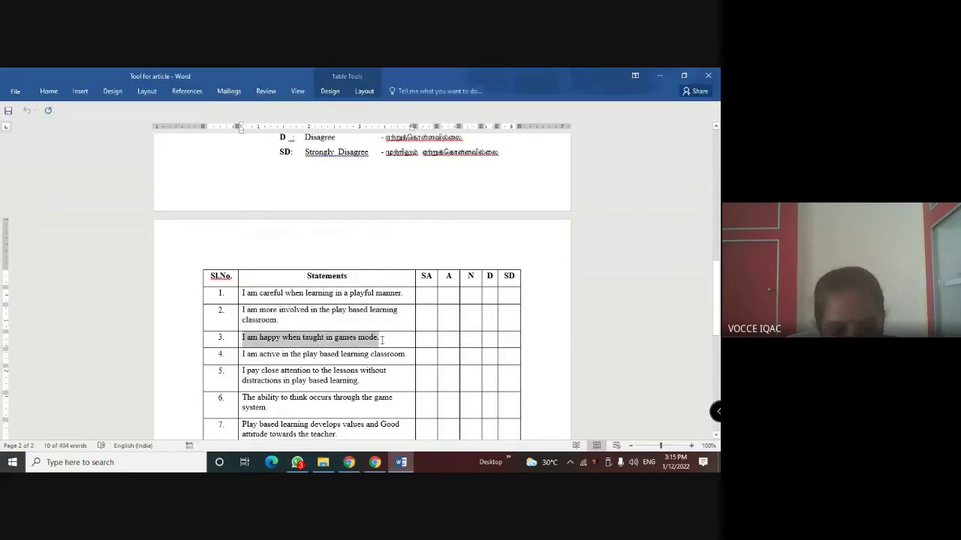
click(349, 462)
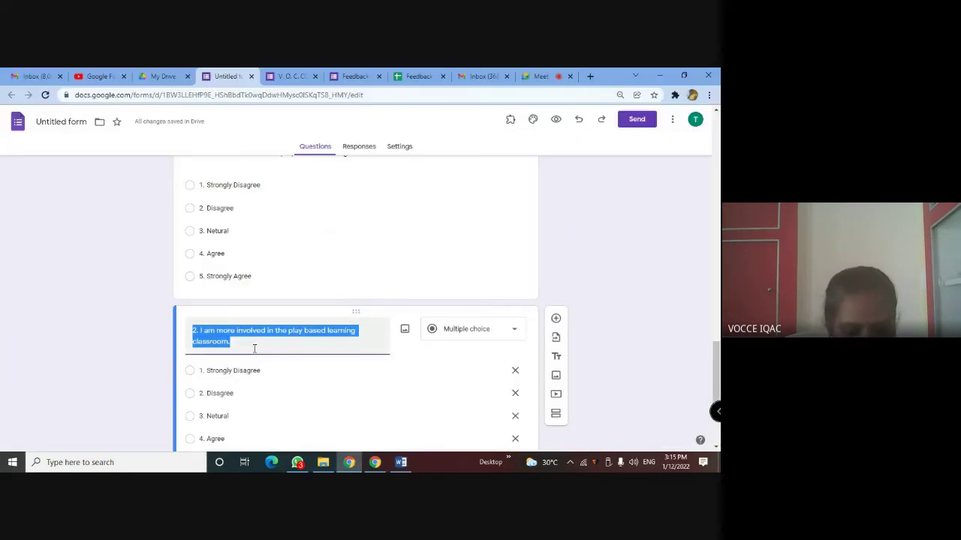
text(3.)
key(ctrl+v)
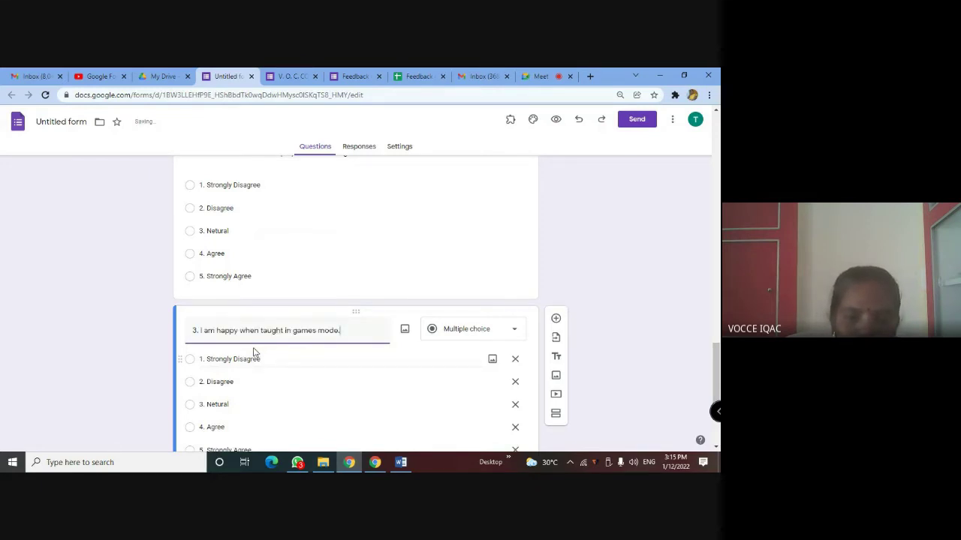
scroll(254, 353, down, 3)
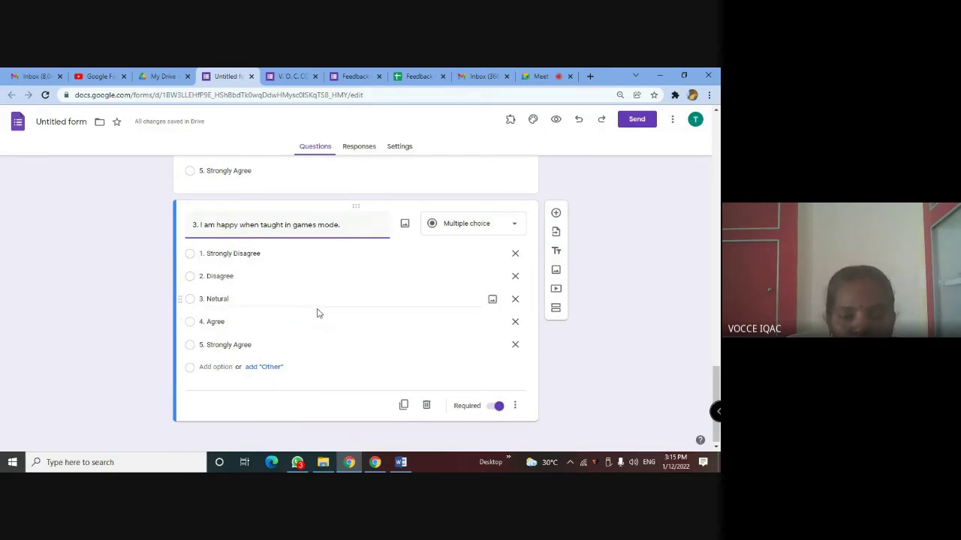
scroll(317, 313, up, 2)
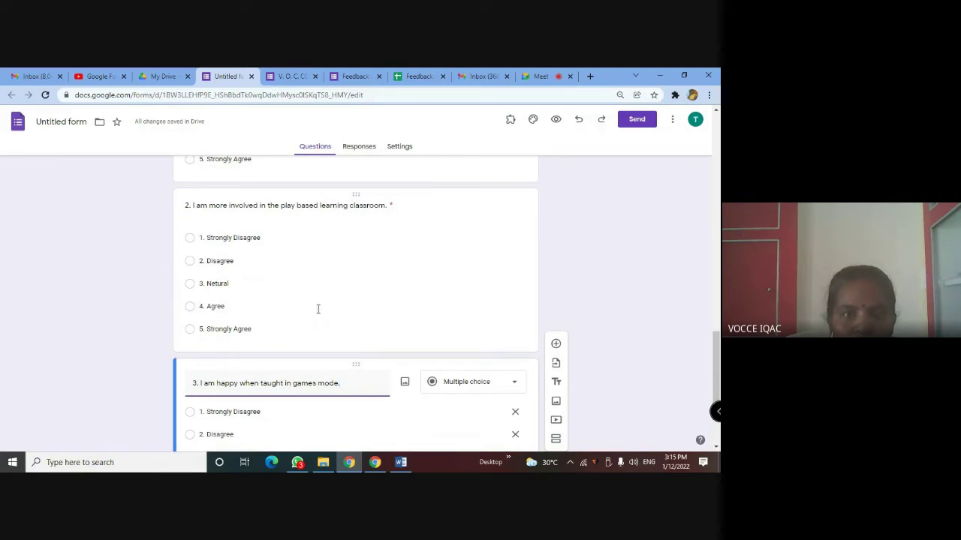
scroll(317, 310, up, 2)
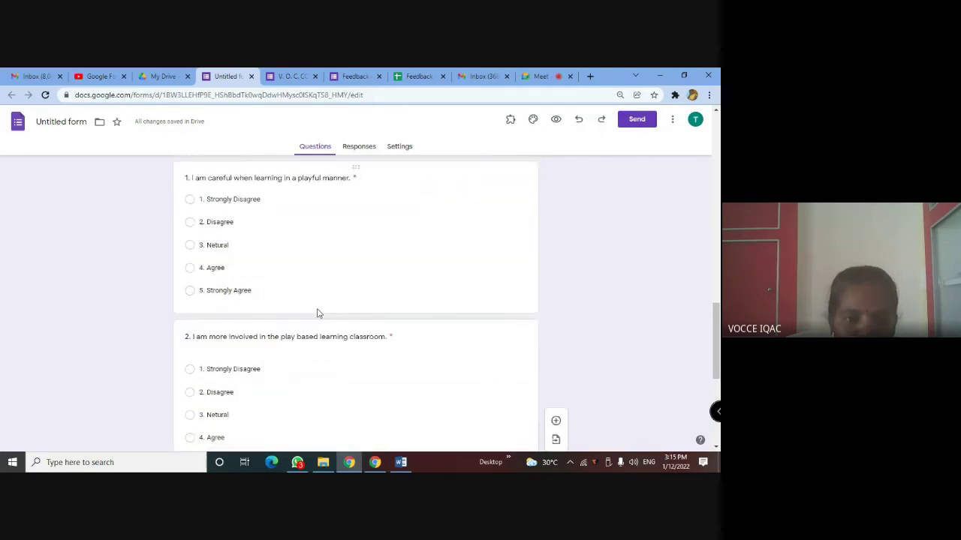
scroll(318, 313, up, 3)
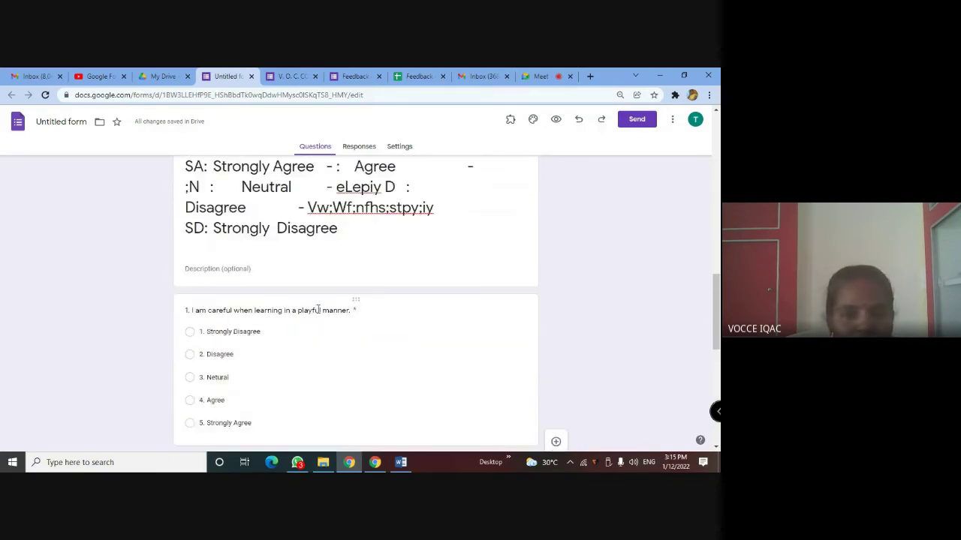
scroll(318, 310, down, 3)
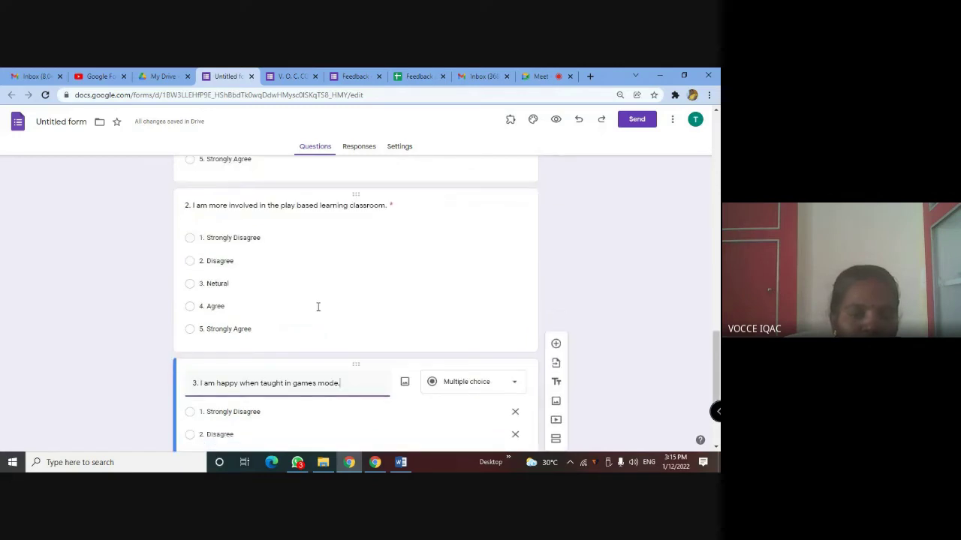
scroll(317, 307, down, 1)
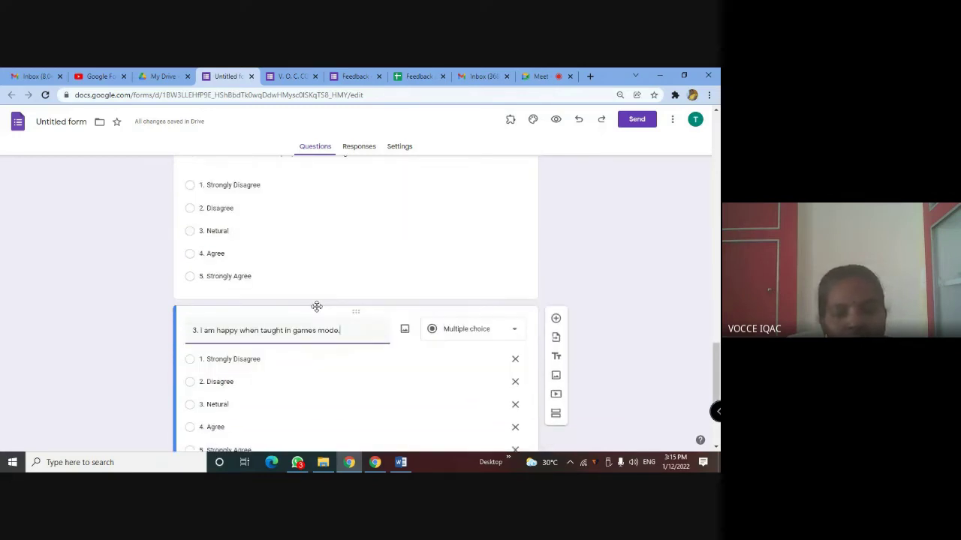
scroll(317, 306, down, 2)
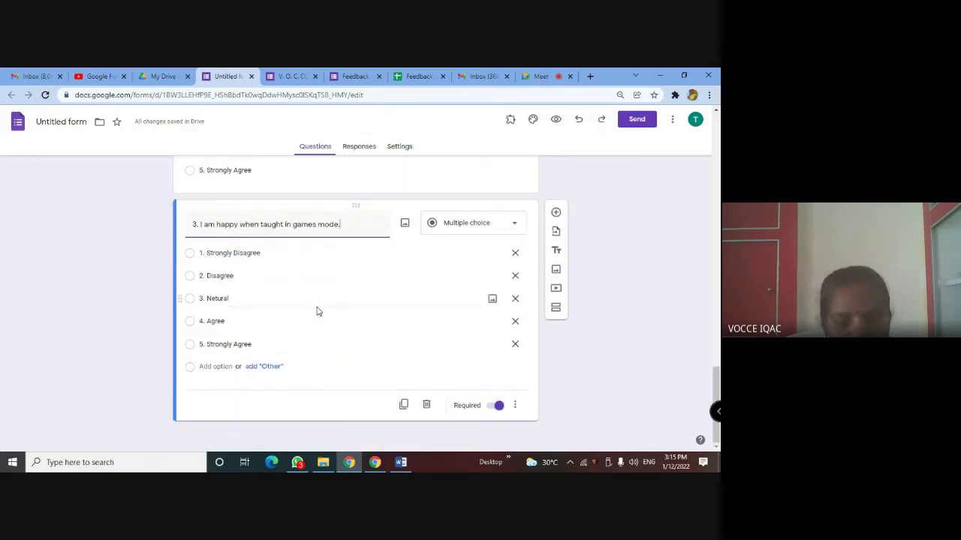
scroll(317, 310, up, 4)
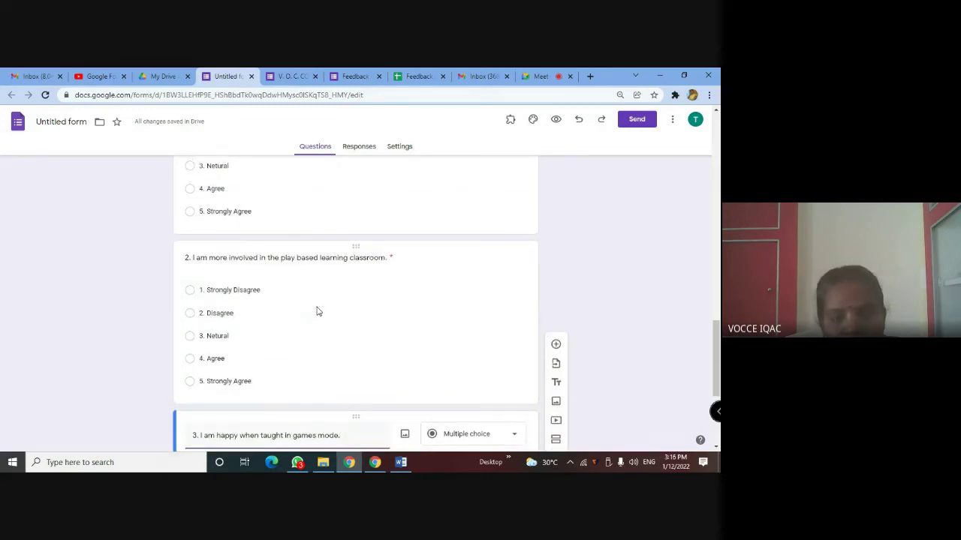
scroll(317, 310, up, 15)
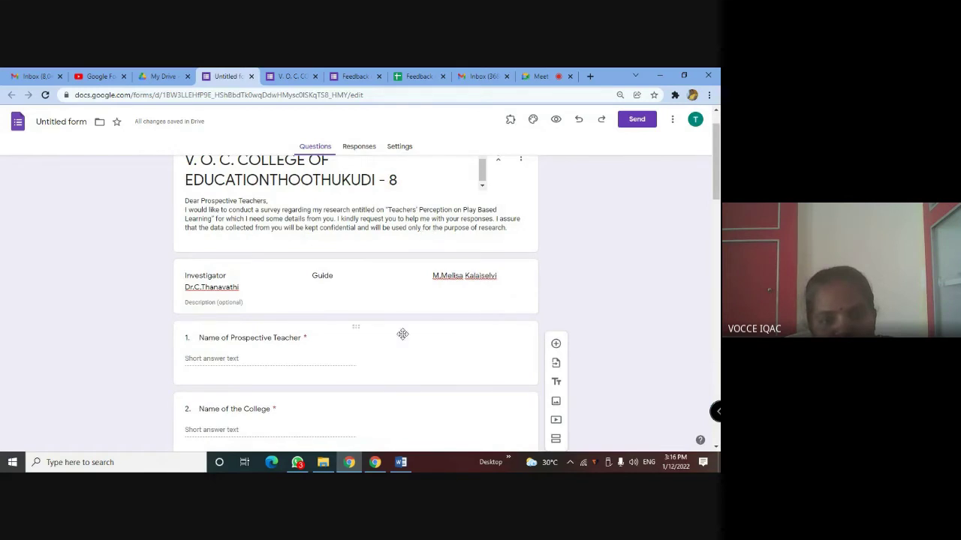
scroll(332, 365, down, 6)
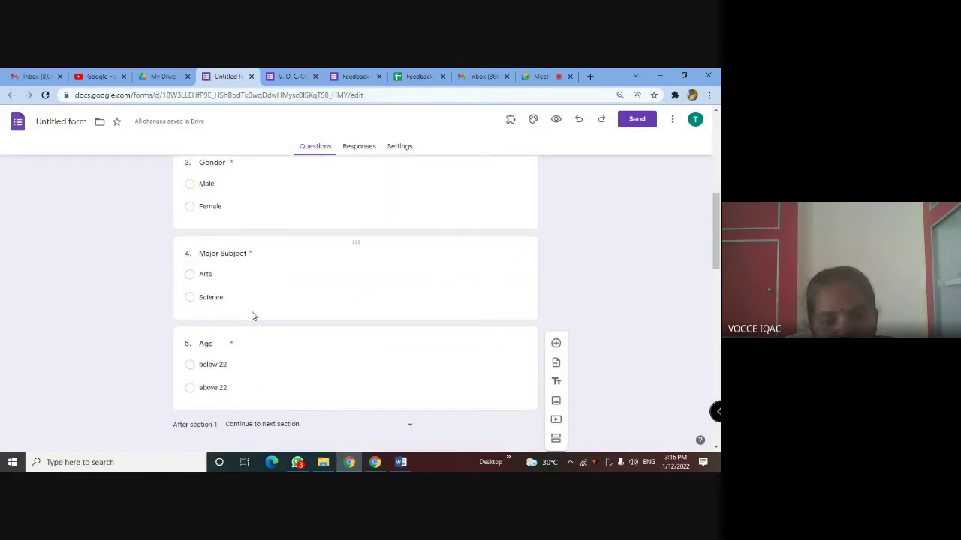
scroll(252, 316, down, 5)
scroll(236, 203, up, 2)
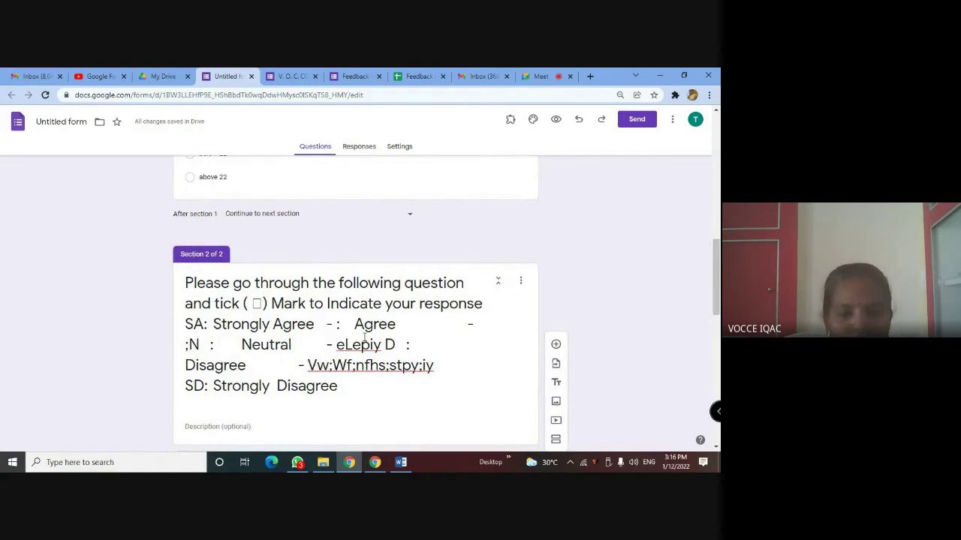
scroll(364, 338, down, 10)
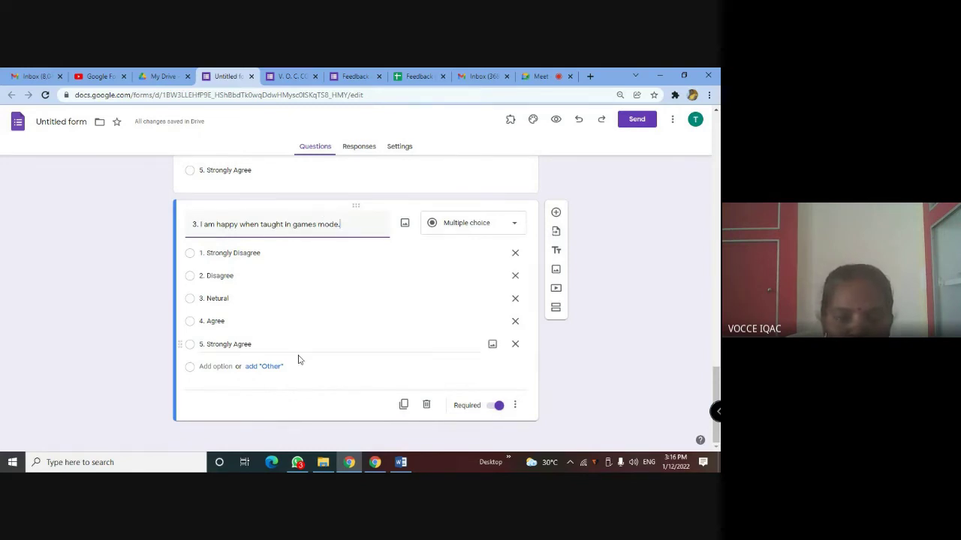
click(556, 251)
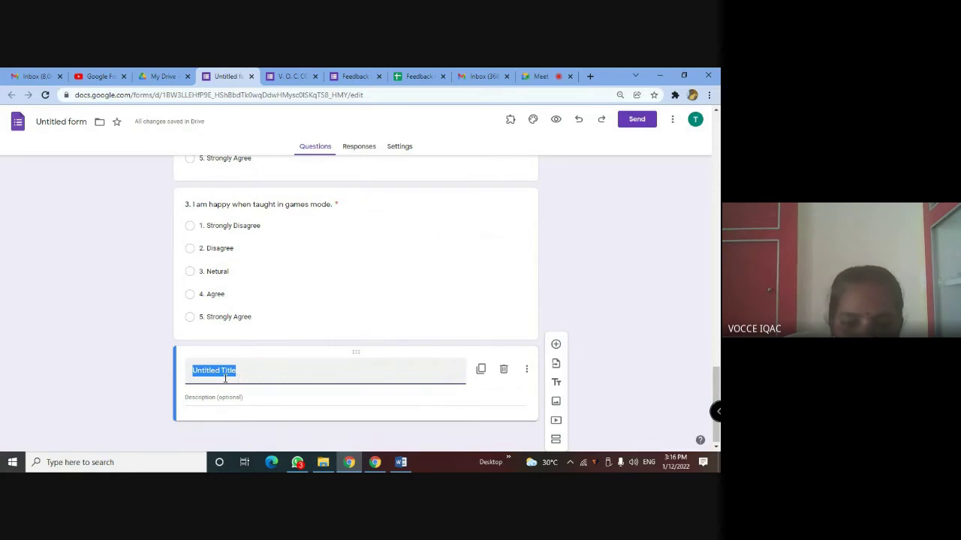
click(504, 370)
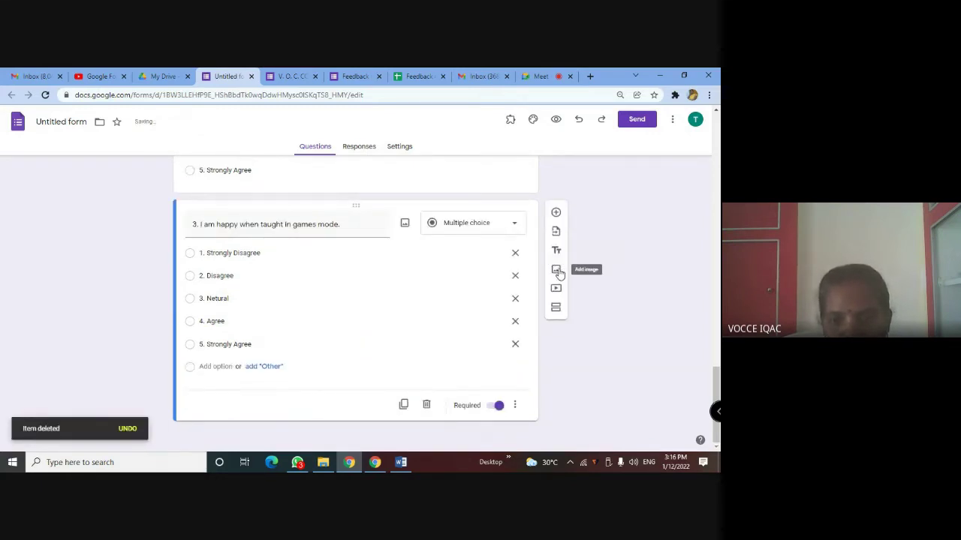
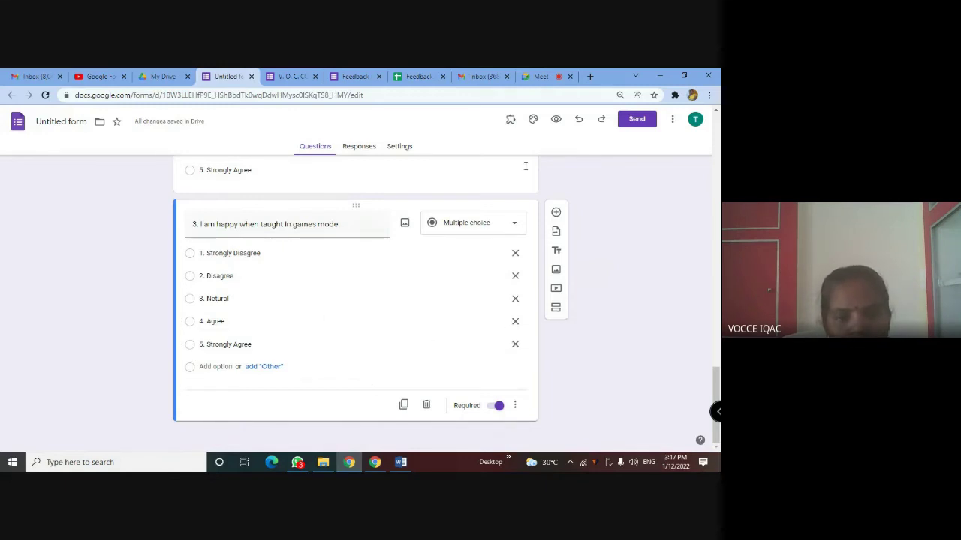
Scroll the Likert questions to check question 3's five agreement options and Required toggle
scroll(181, 365, up, 4)
scroll(195, 338, down, 3)
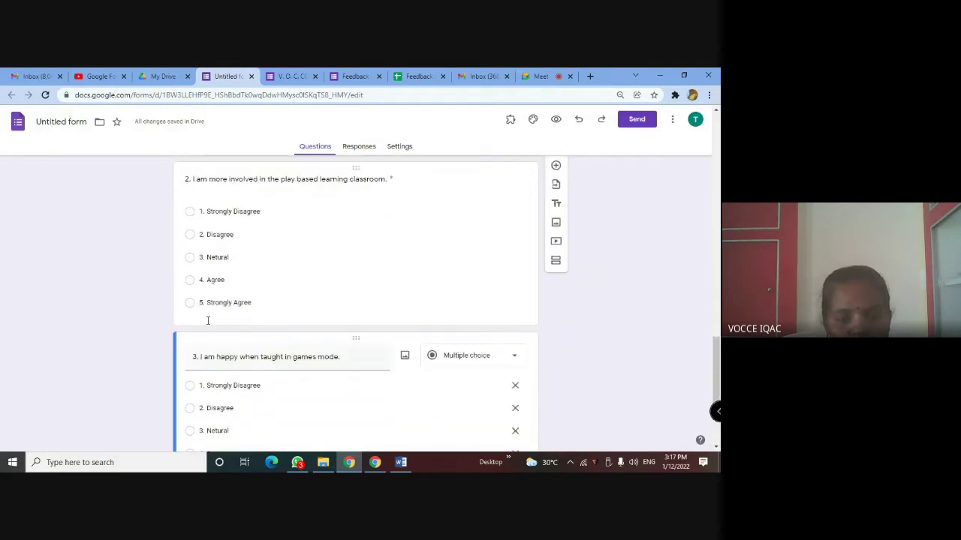
scroll(240, 371, down, 1)
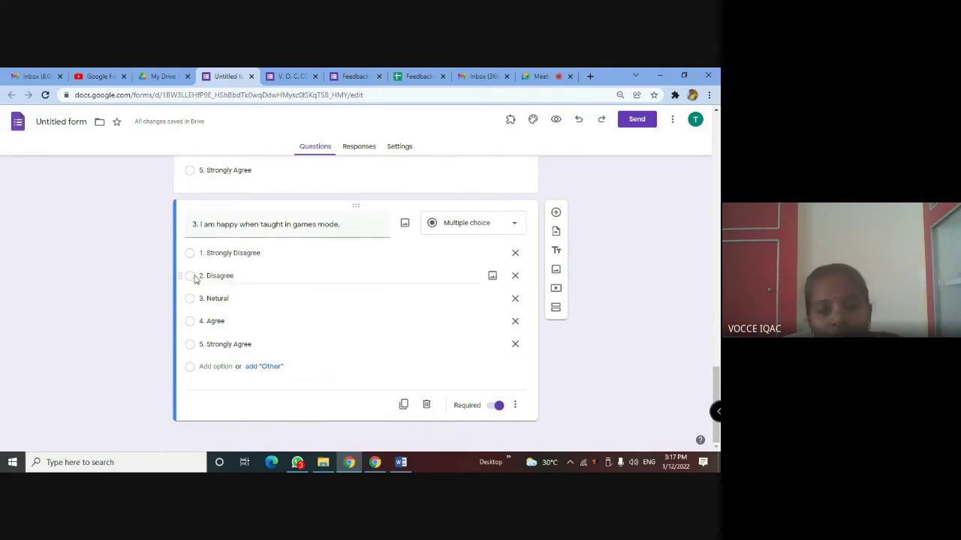
scroll(217, 289, up, 2)
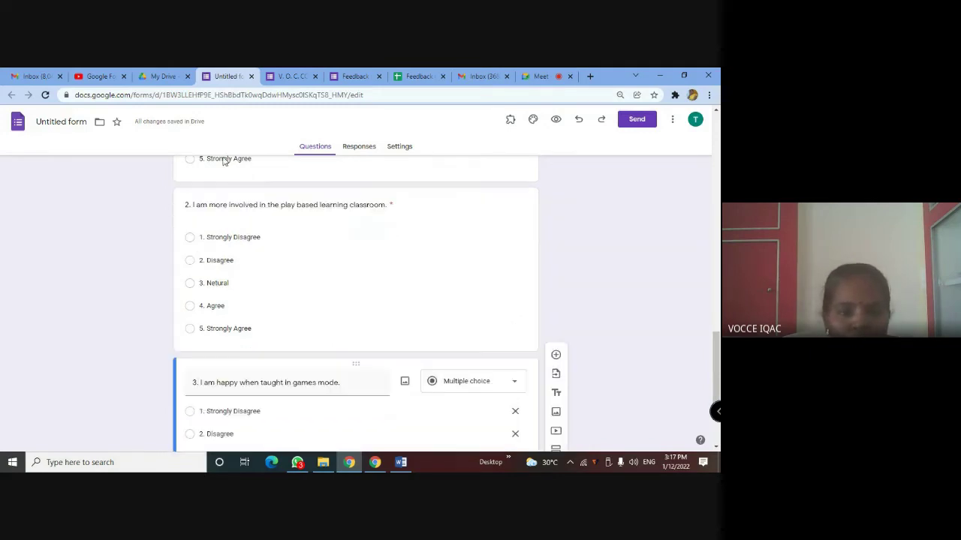
scroll(244, 210, up, 2)
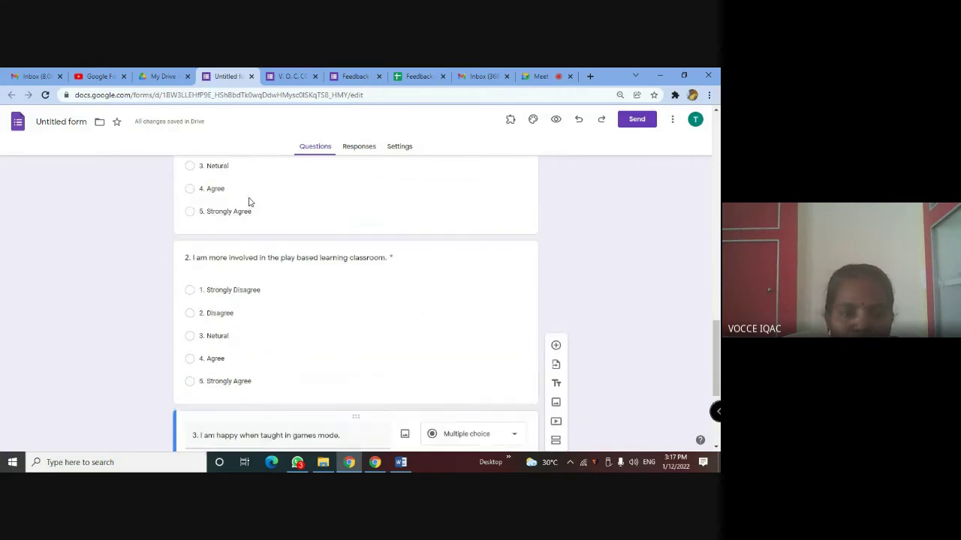
scroll(248, 197, down, 3)
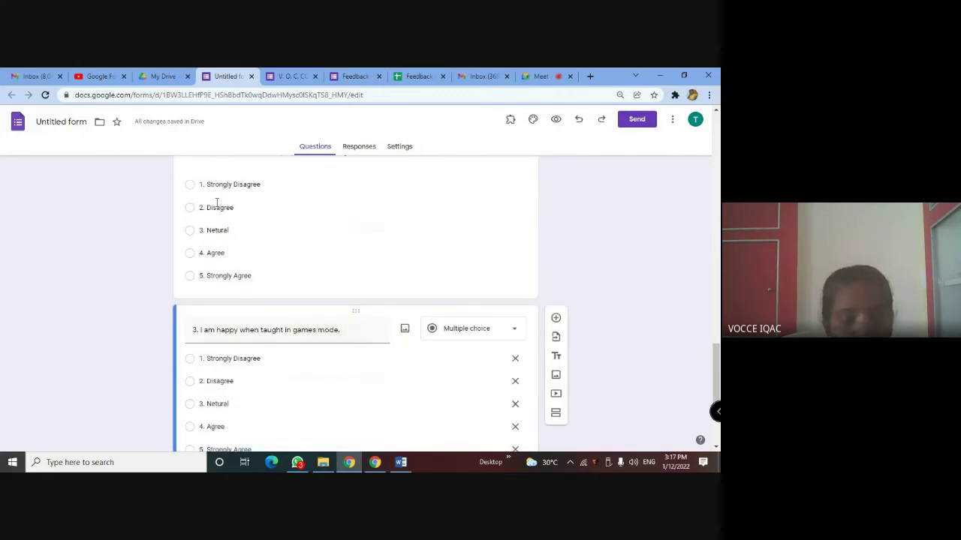
scroll(216, 206, down, 2)
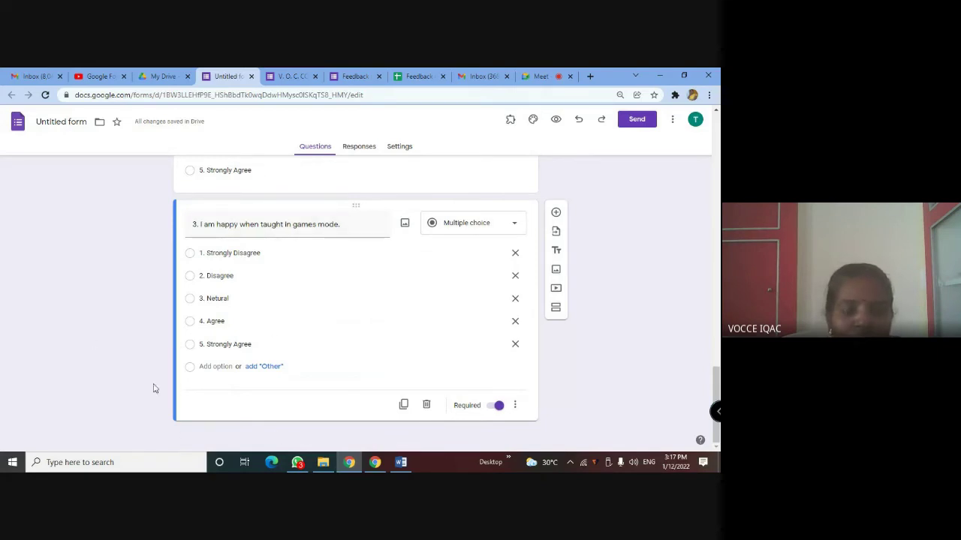
scroll(212, 405, up, 3)
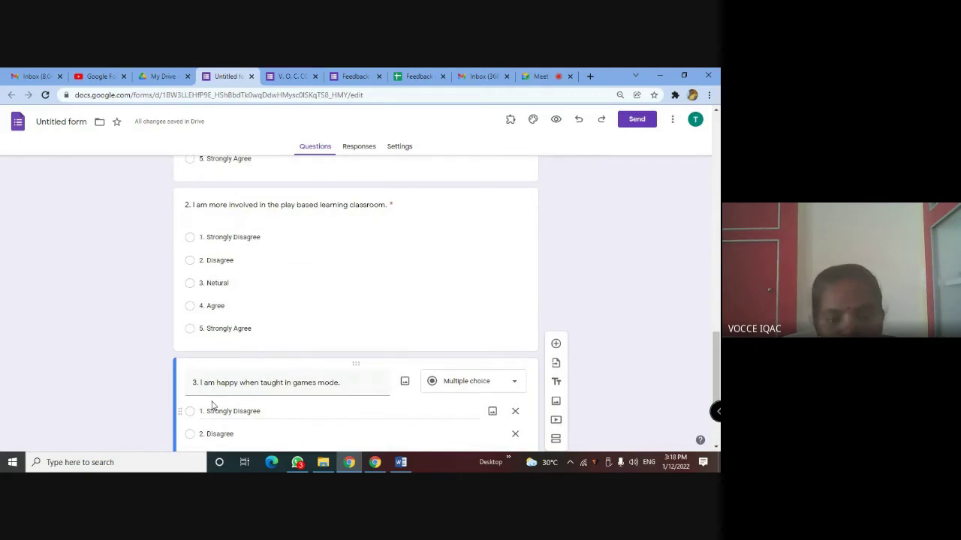
scroll(403, 315, down, 2)
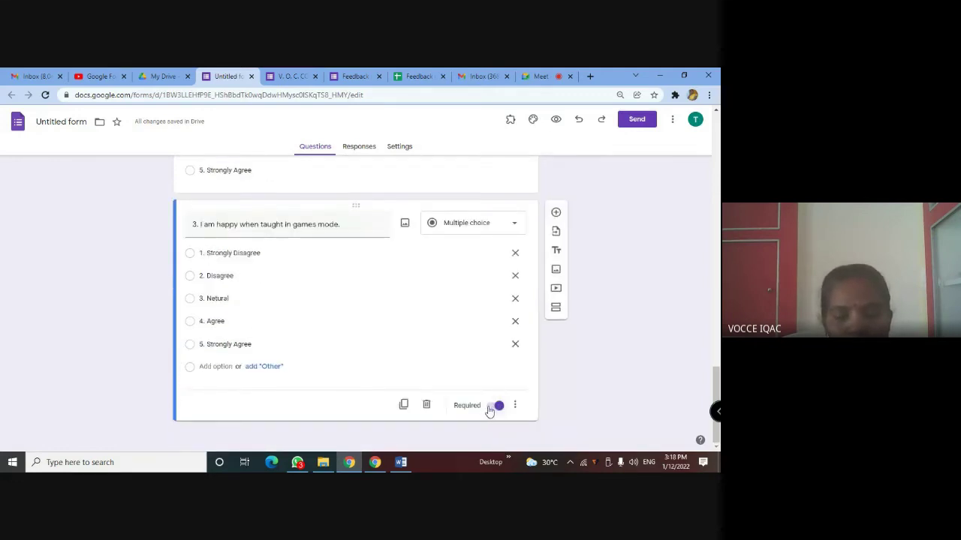
scroll(201, 230, up, 2)
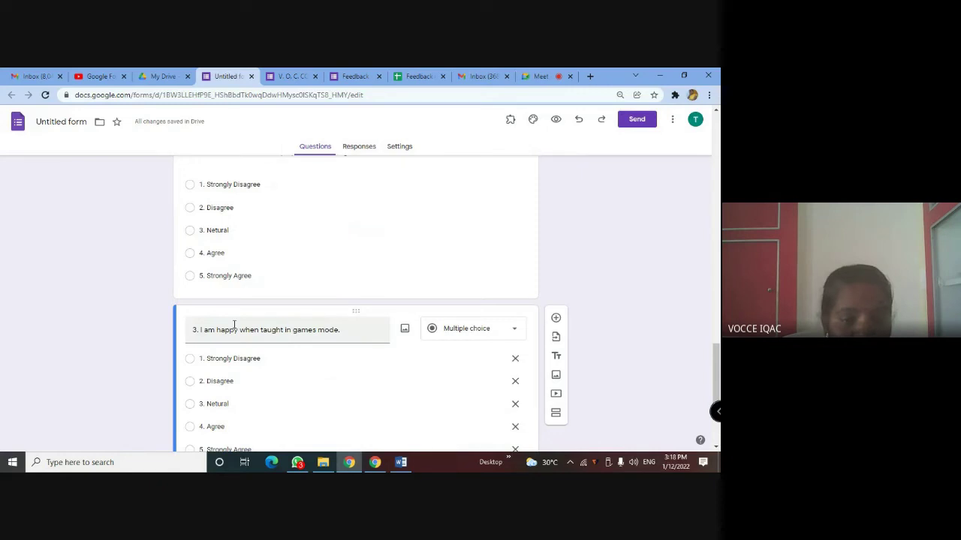
scroll(234, 324, down, 2)
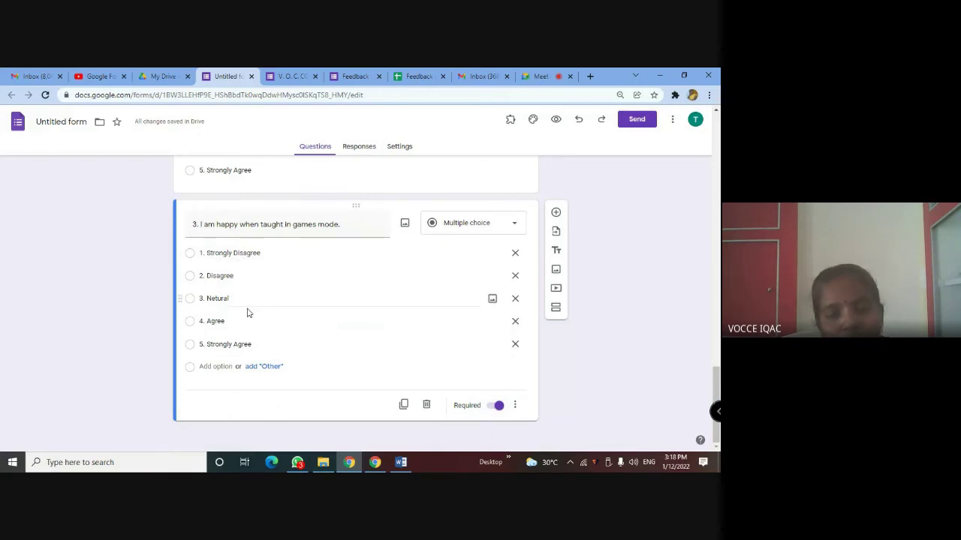
scroll(247, 313, up, 20)
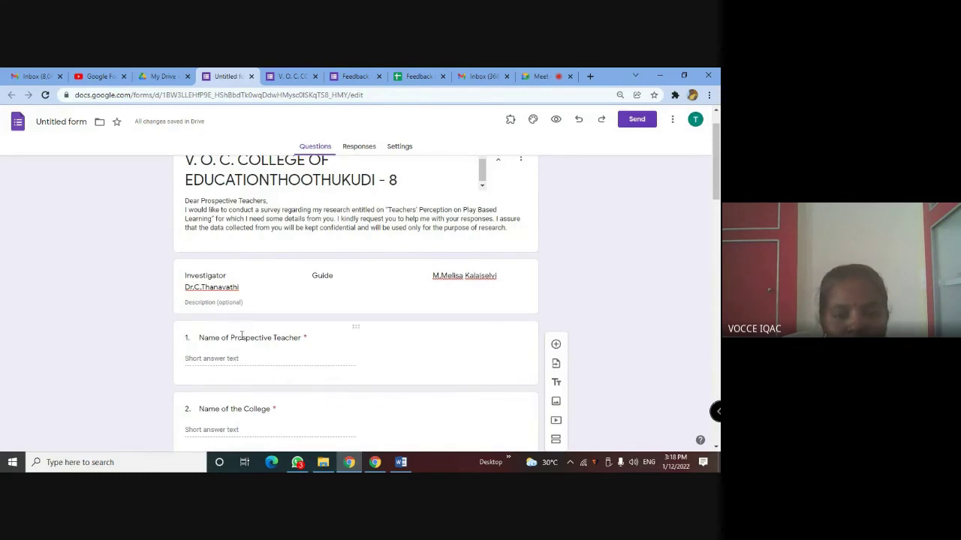
scroll(243, 339, down, 3)
Read the Investigator and Guide block in the Word questionnaire, then go back to the form's top
click(401, 463)
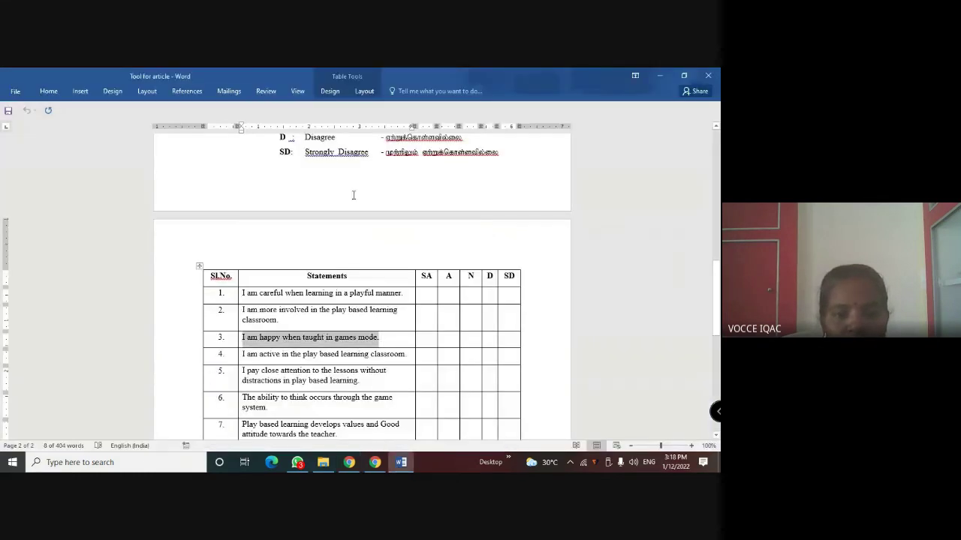
scroll(278, 334, up, 2)
scroll(277, 334, up, 6)
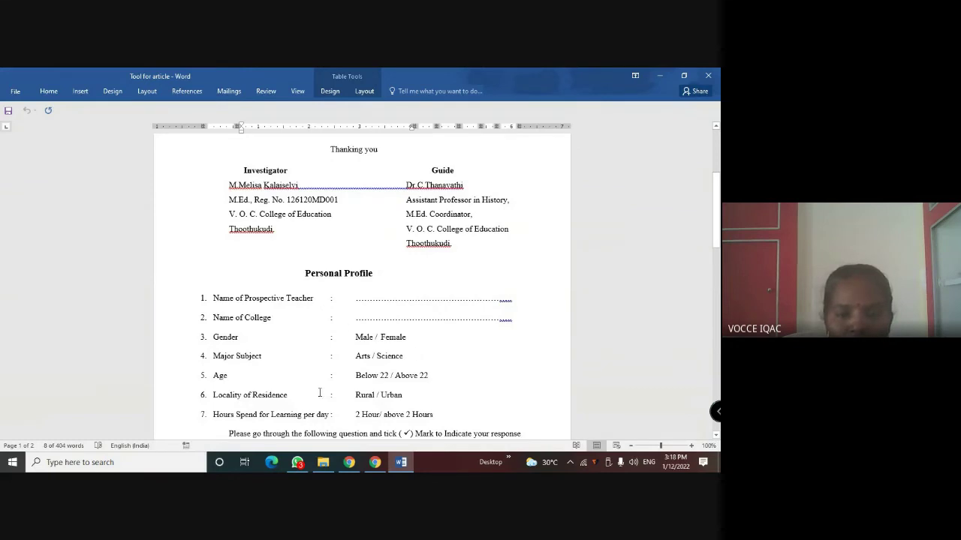
scroll(322, 408, down, 2)
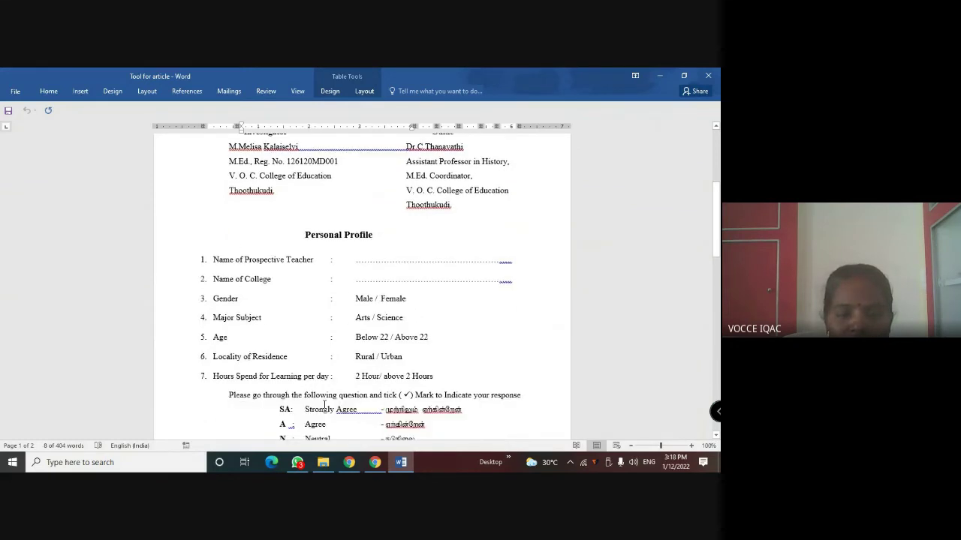
click(350, 463)
scroll(247, 262, up, 3)
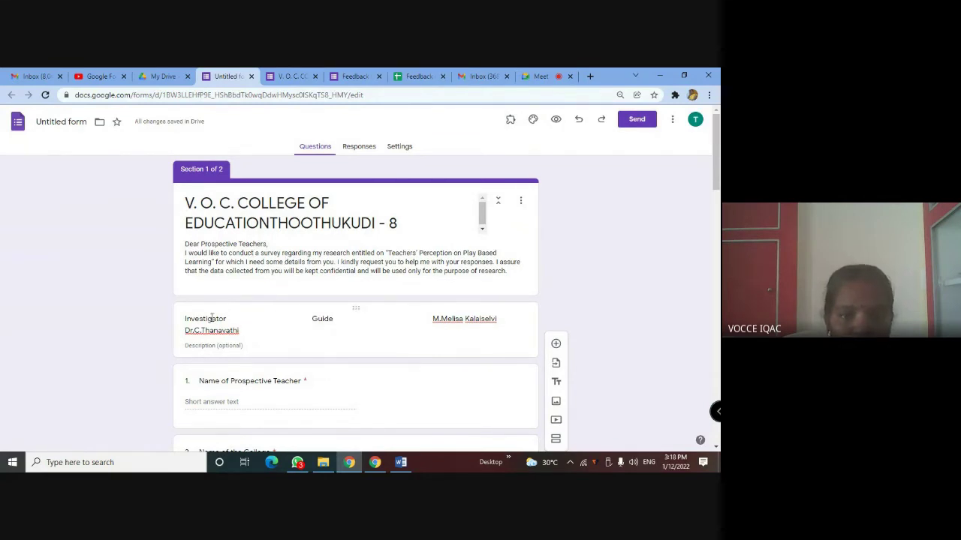
Open the form's Settings page to view the quiz, response and presentation options
click(402, 150)
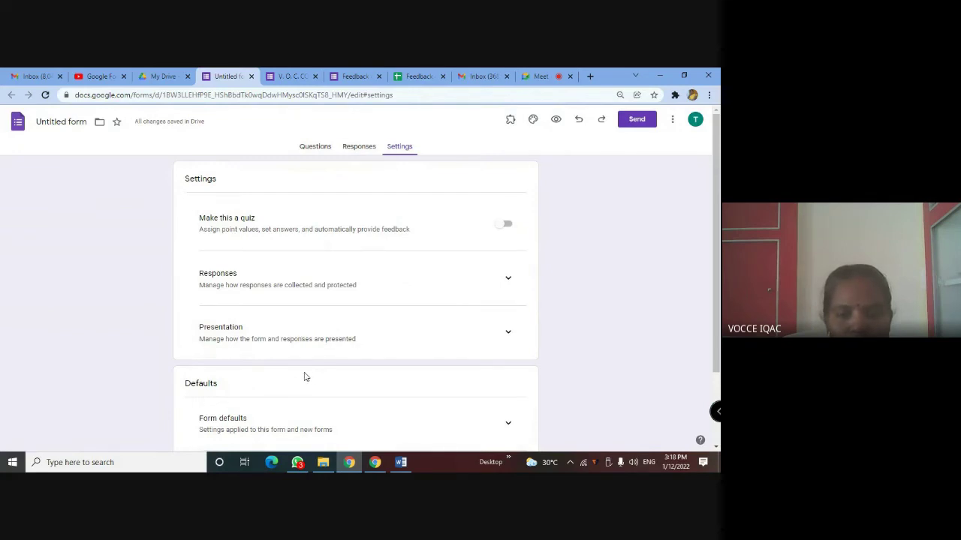
scroll(304, 377, down, 1)
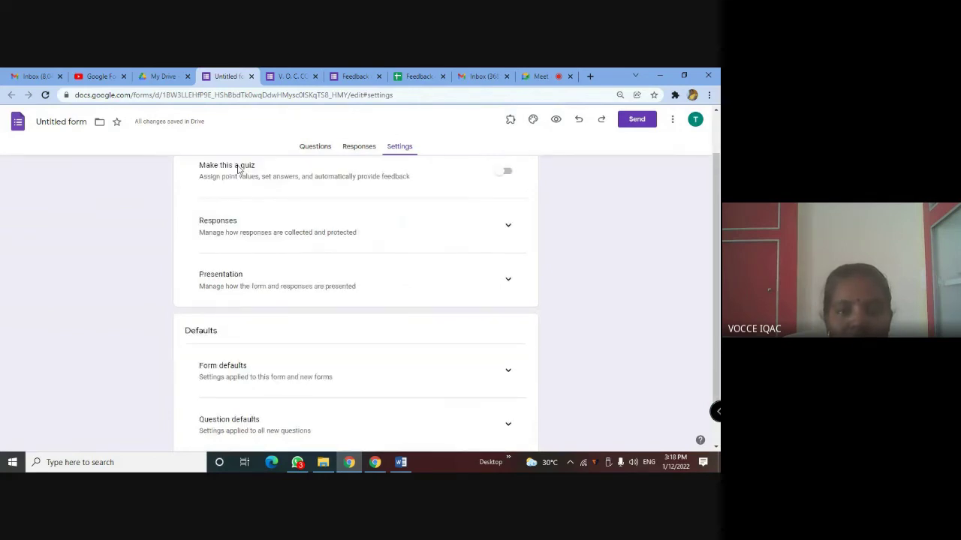
scroll(314, 227, up, 1)
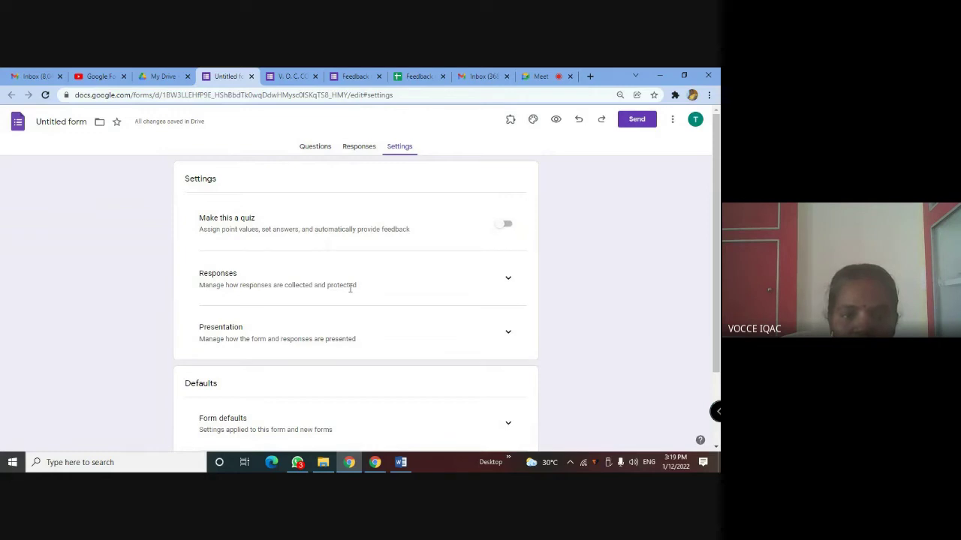
Expand Responses, turn on collecting email addresses, and keep sending responders a copy set to Off
click(507, 278)
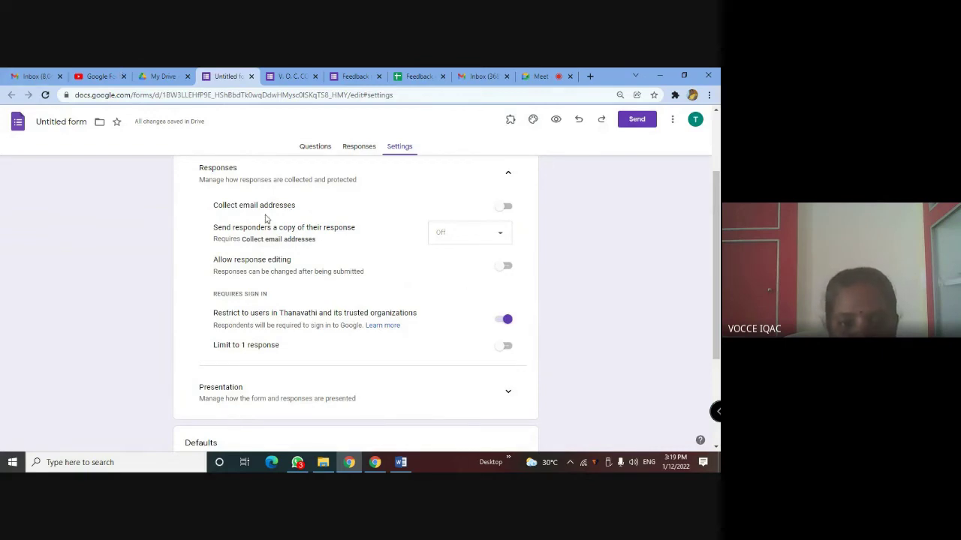
click(508, 208)
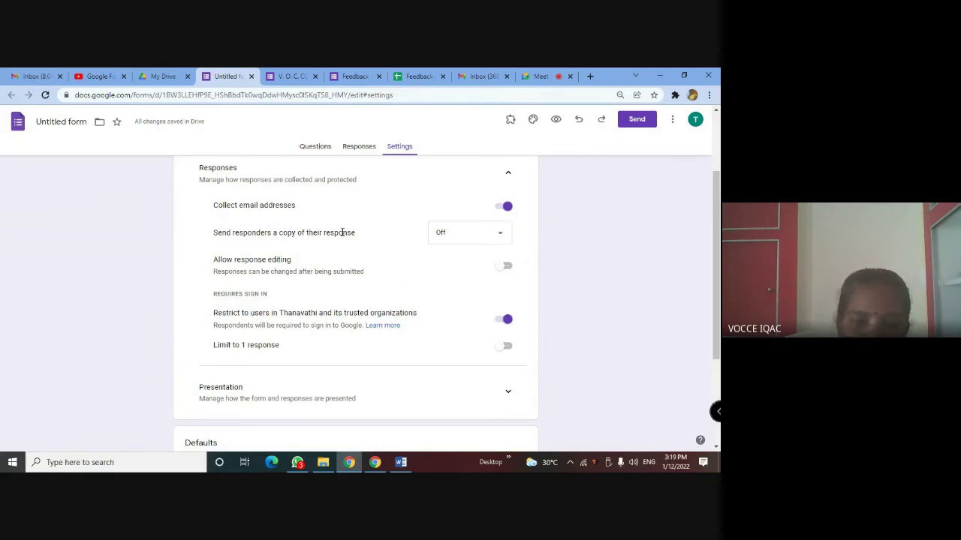
click(502, 236)
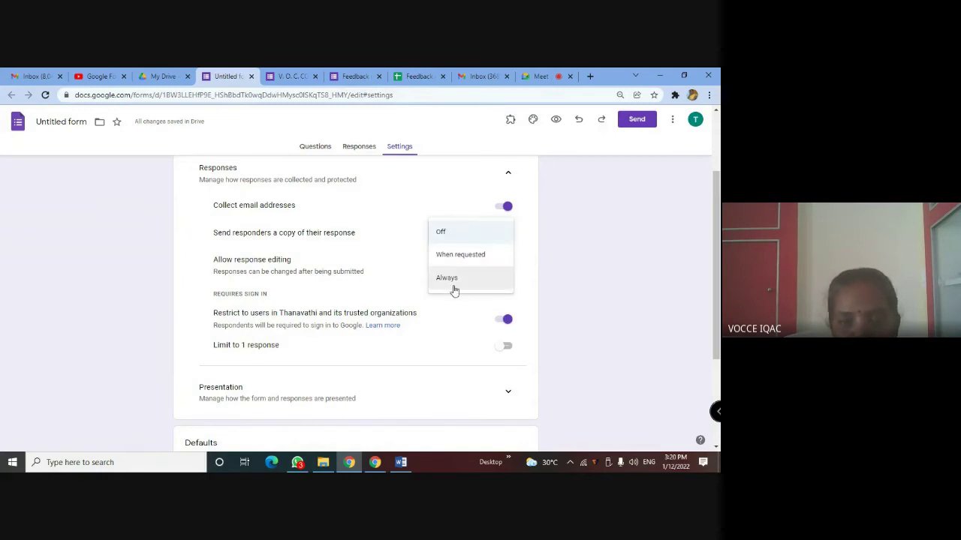
click(452, 233)
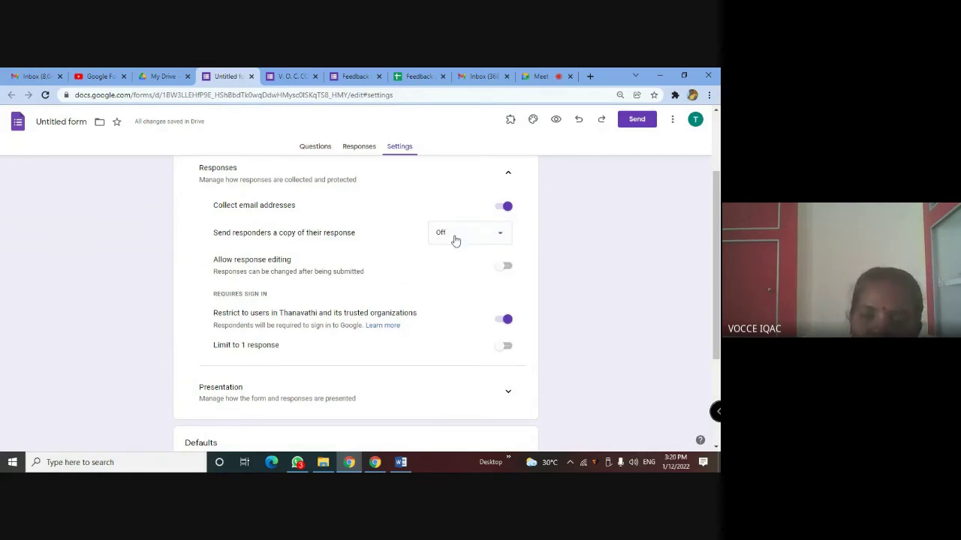
click(455, 239)
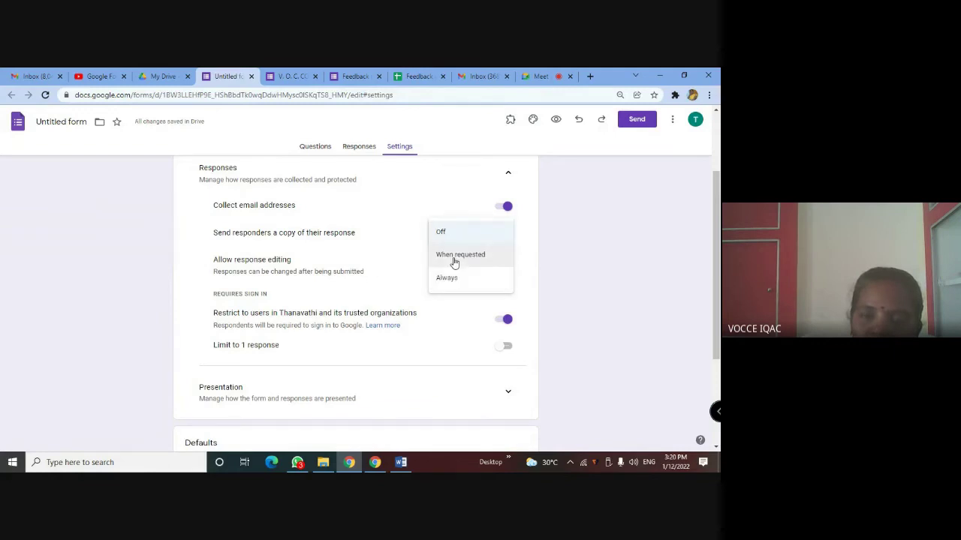
click(438, 234)
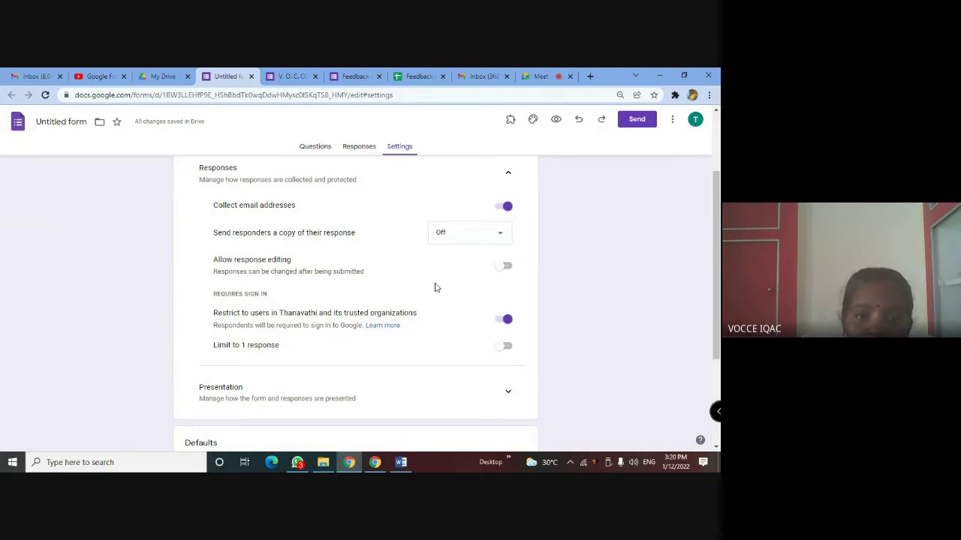
click(508, 269)
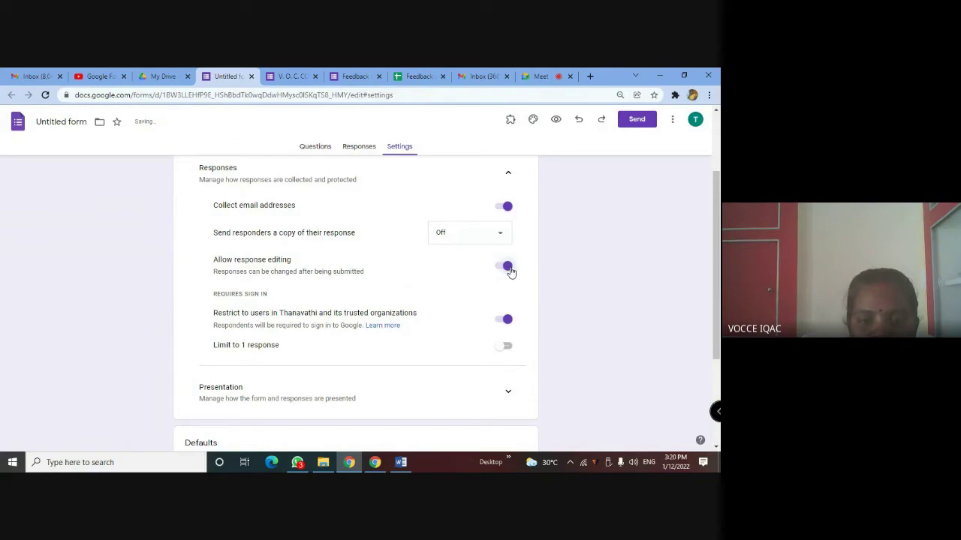
click(501, 268)
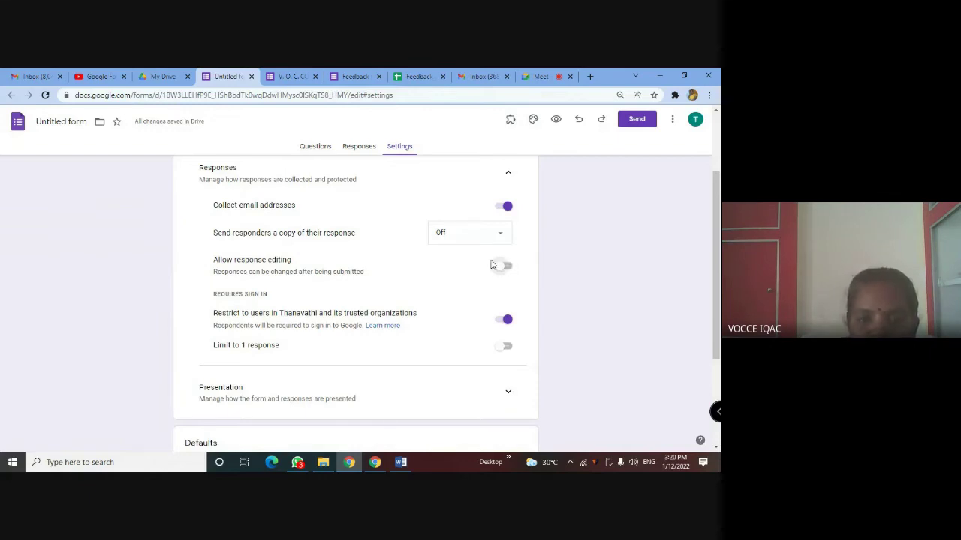
scroll(253, 207, down, 2)
scroll(239, 214, up, 1)
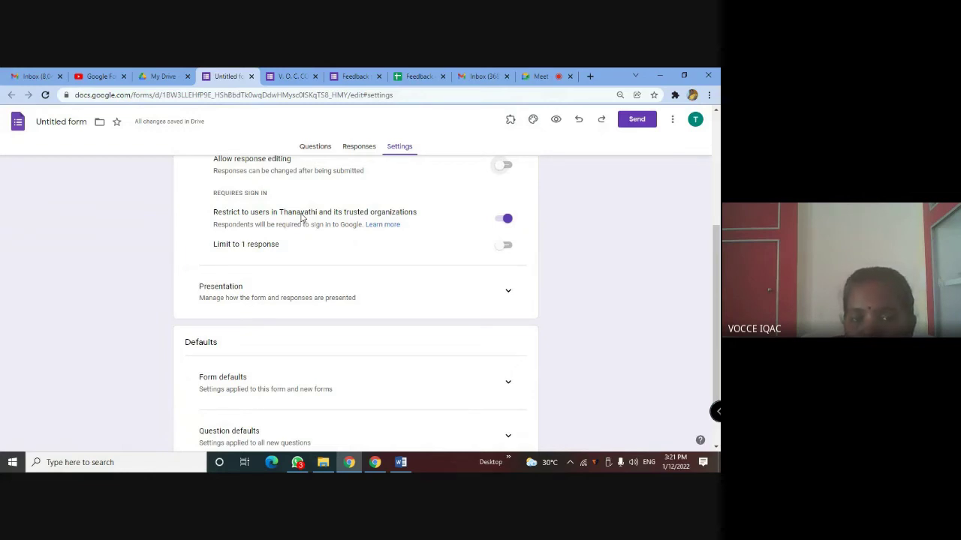
click(501, 223)
click(505, 213)
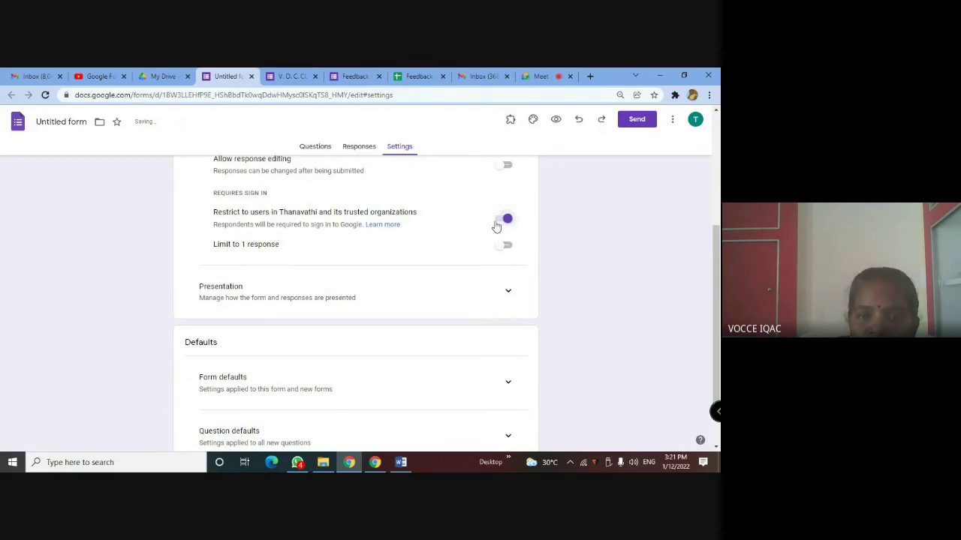
click(498, 224)
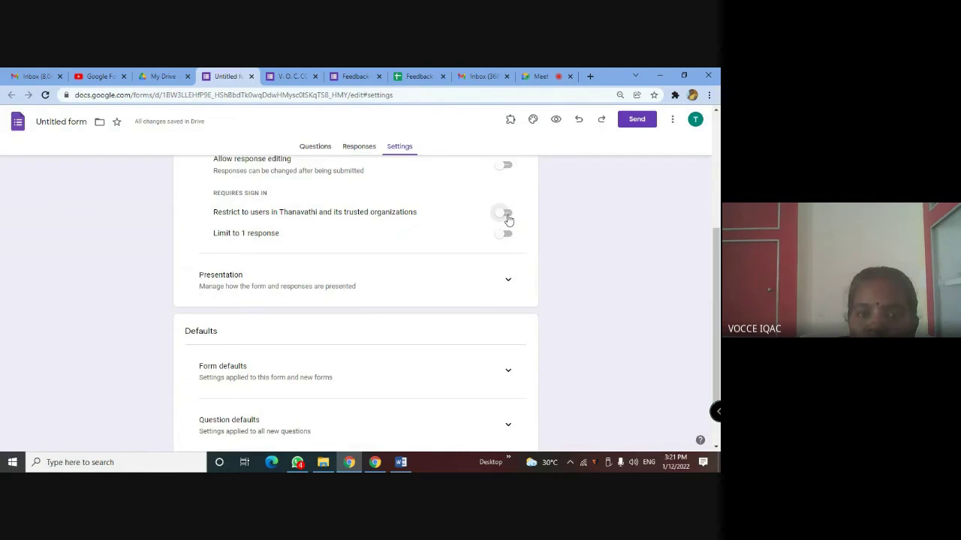
click(506, 217)
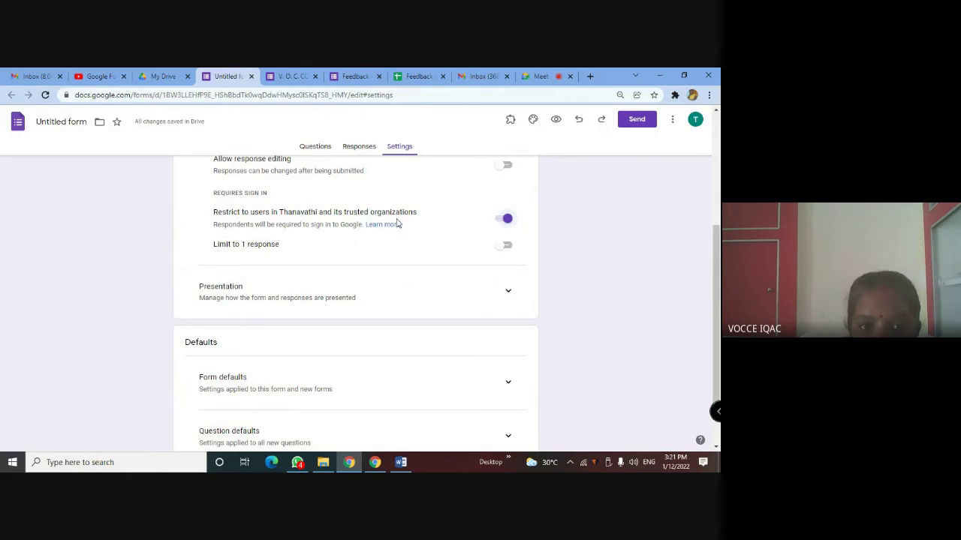
click(504, 220)
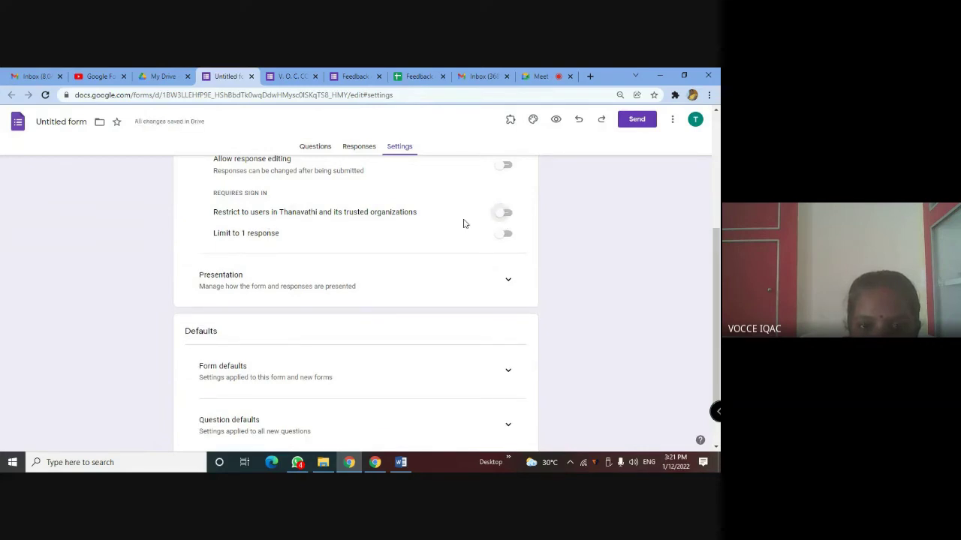
click(504, 219)
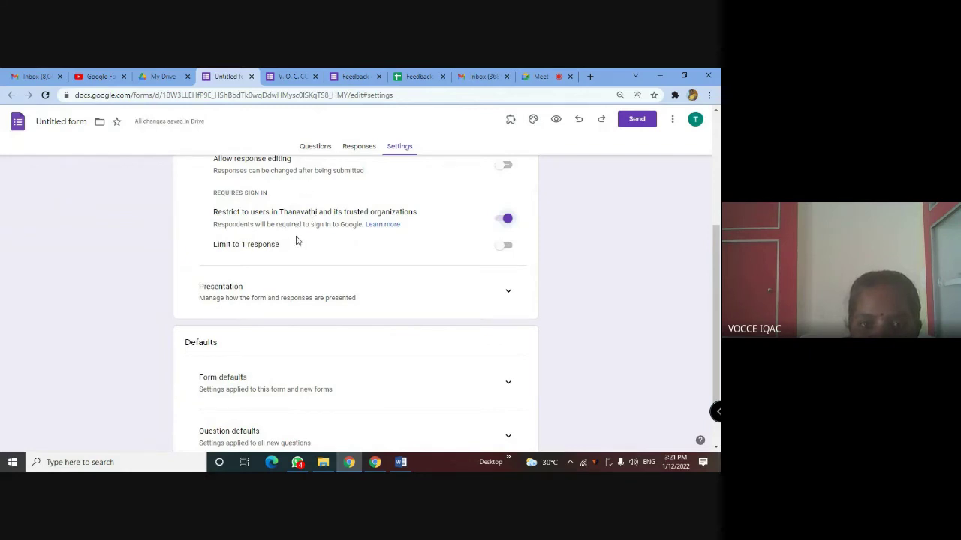
click(503, 221)
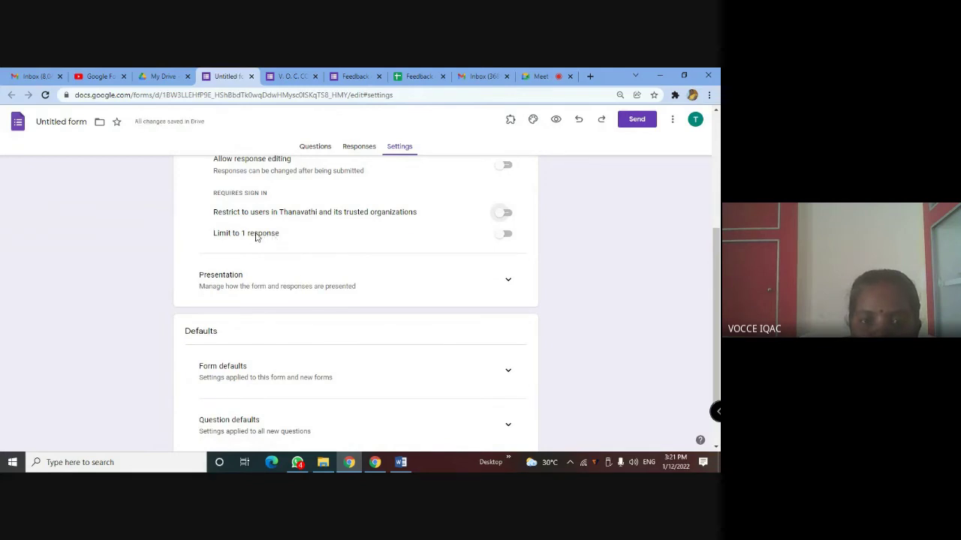
click(509, 217)
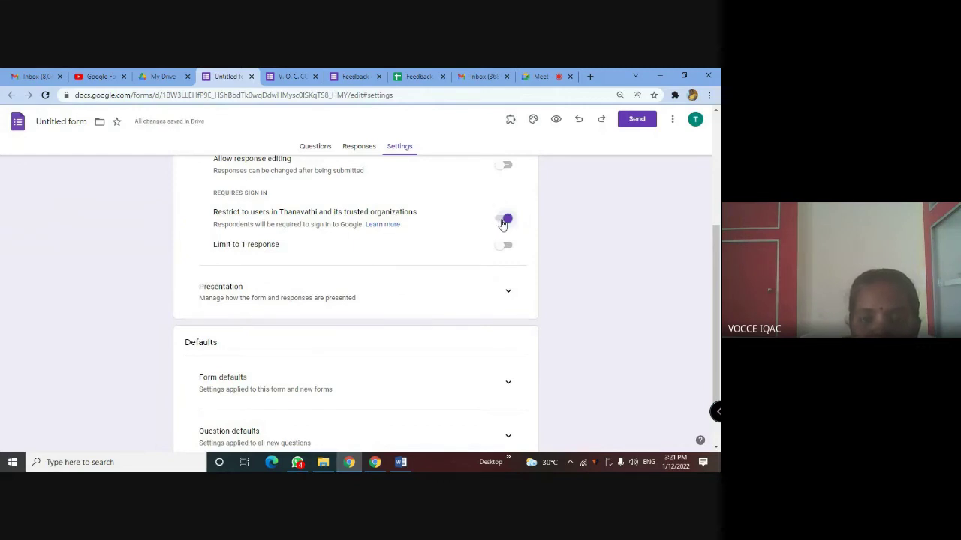
click(507, 219)
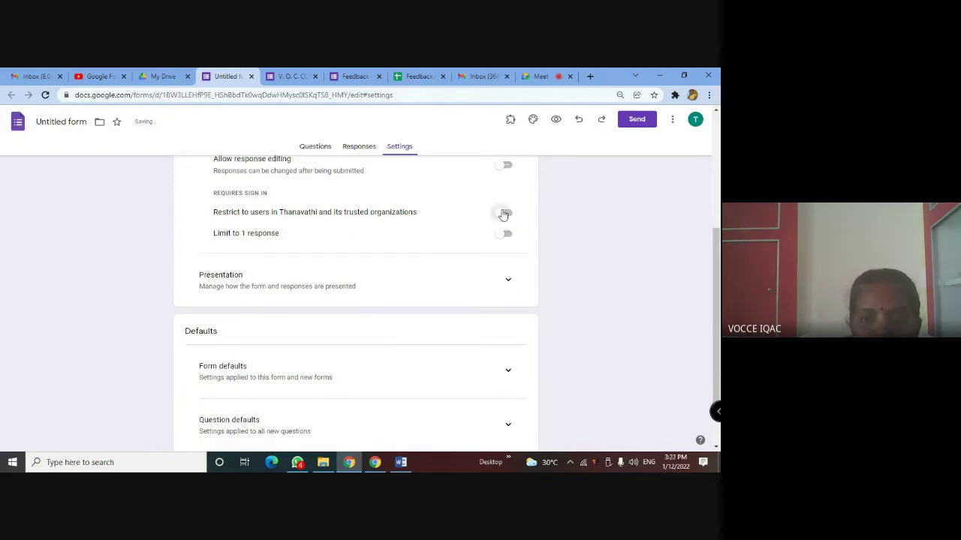
click(507, 214)
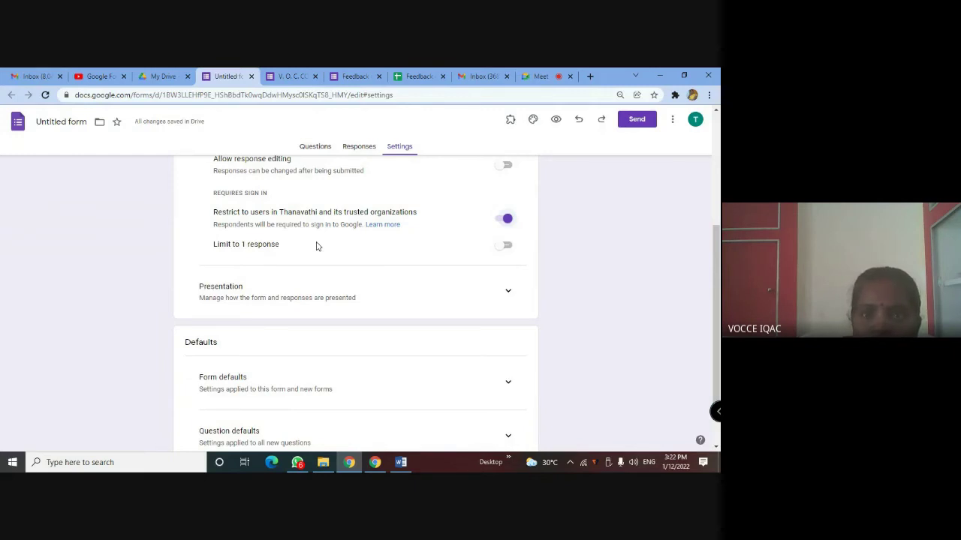
Leave 'Limit to 1 response' off and expand the Presentation settings
click(507, 246)
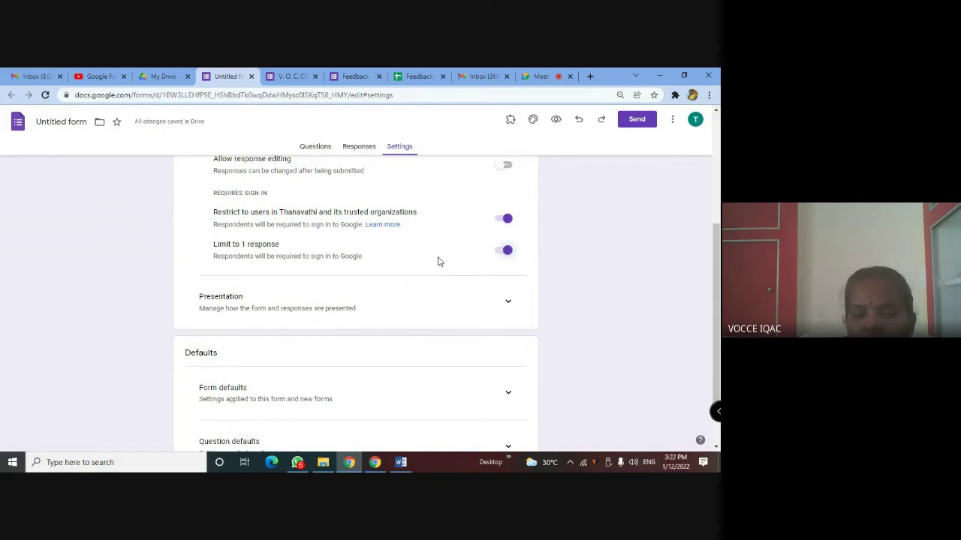
click(502, 253)
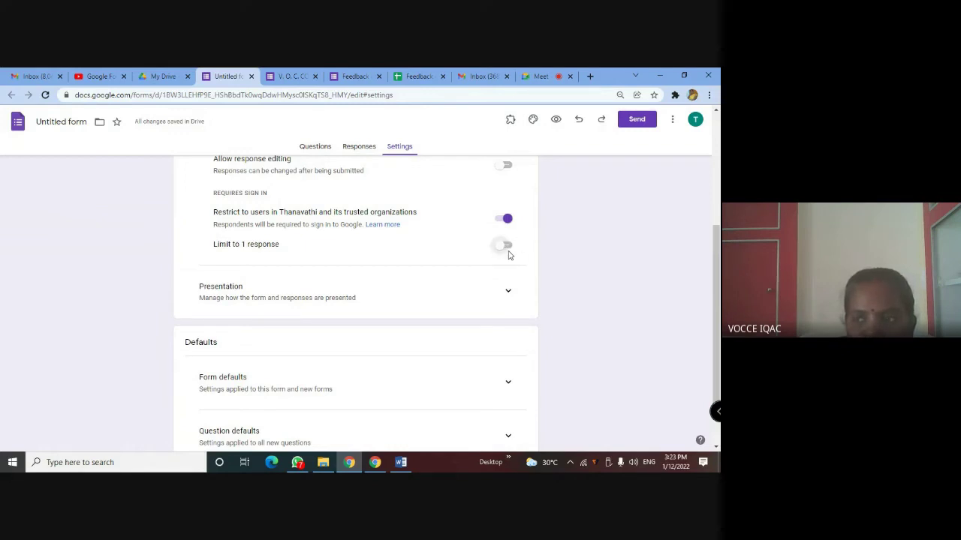
click(507, 246)
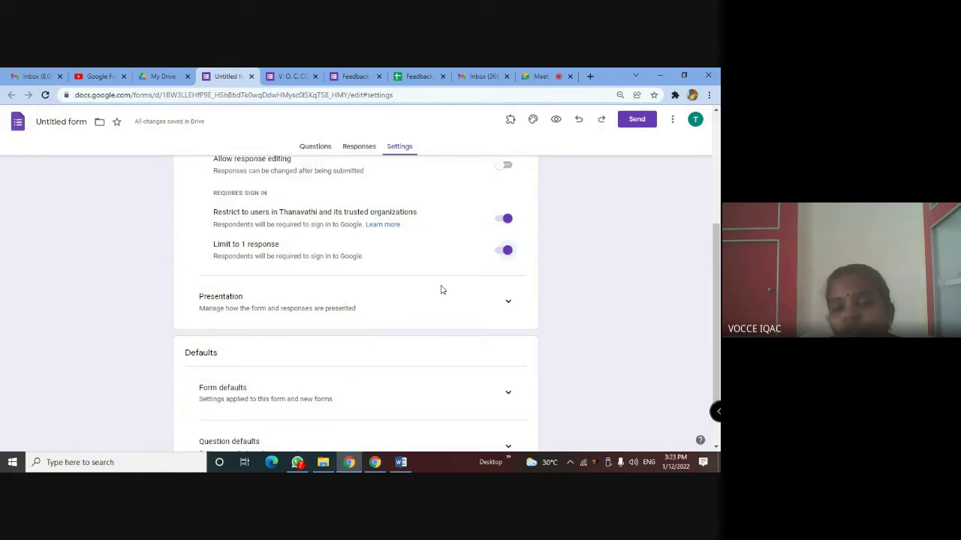
click(507, 250)
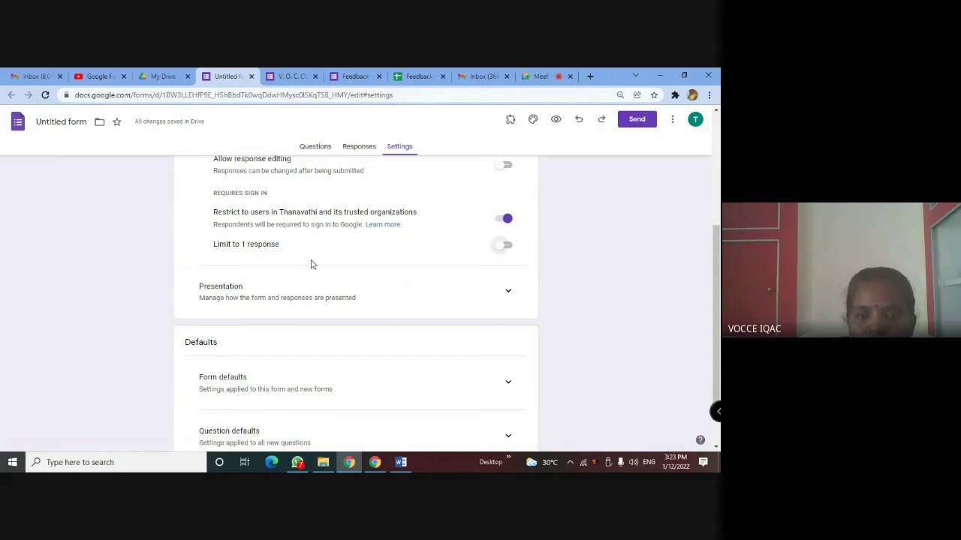
click(503, 297)
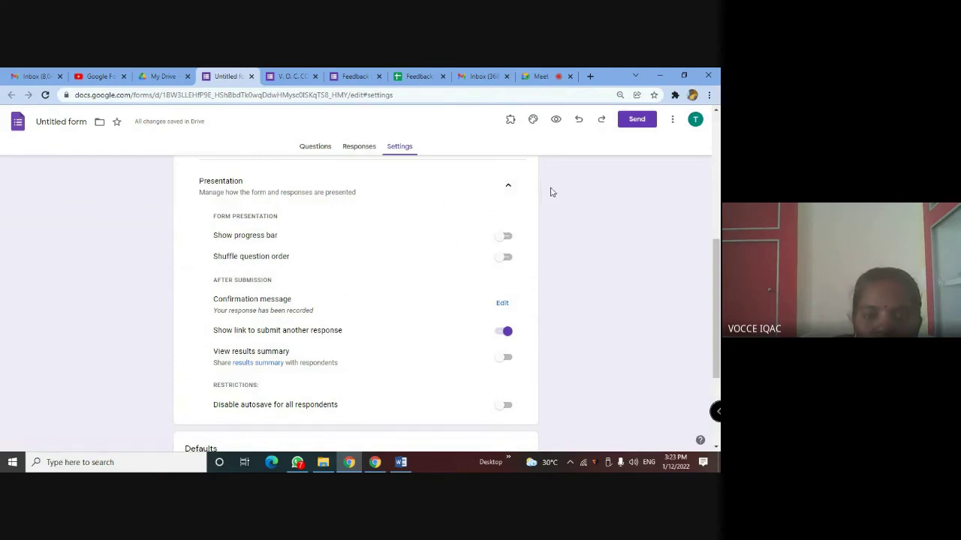
scroll(252, 293, down, 2)
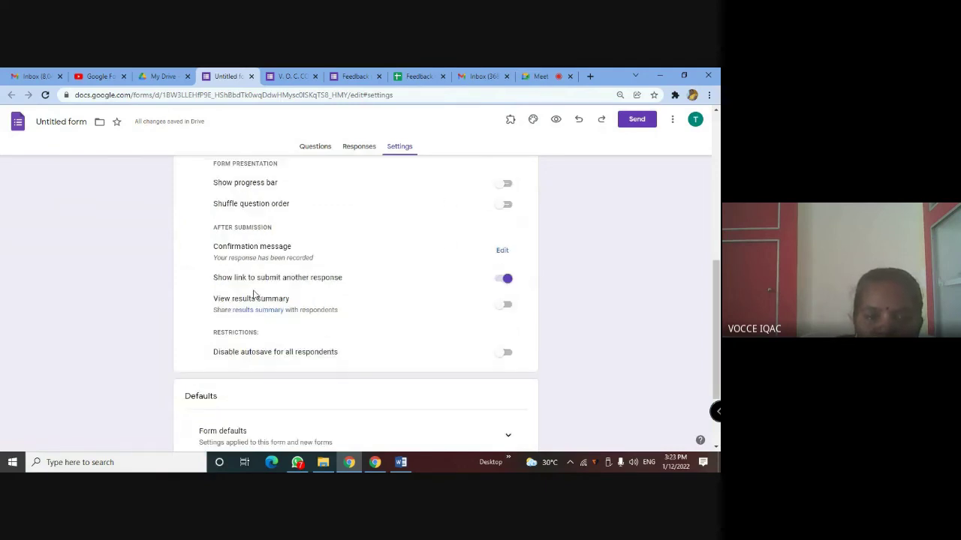
scroll(478, 242, up, 3)
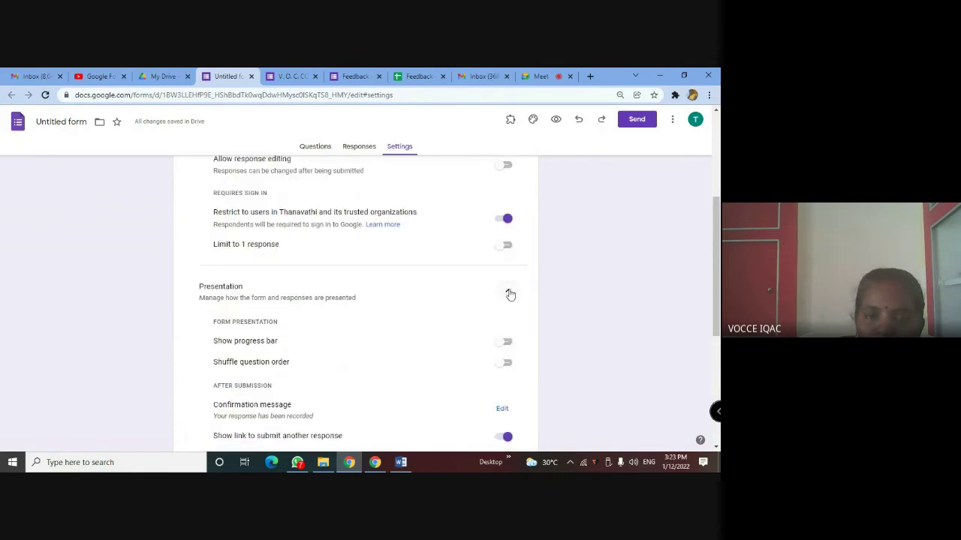
click(508, 293)
scroll(323, 354, down, 1)
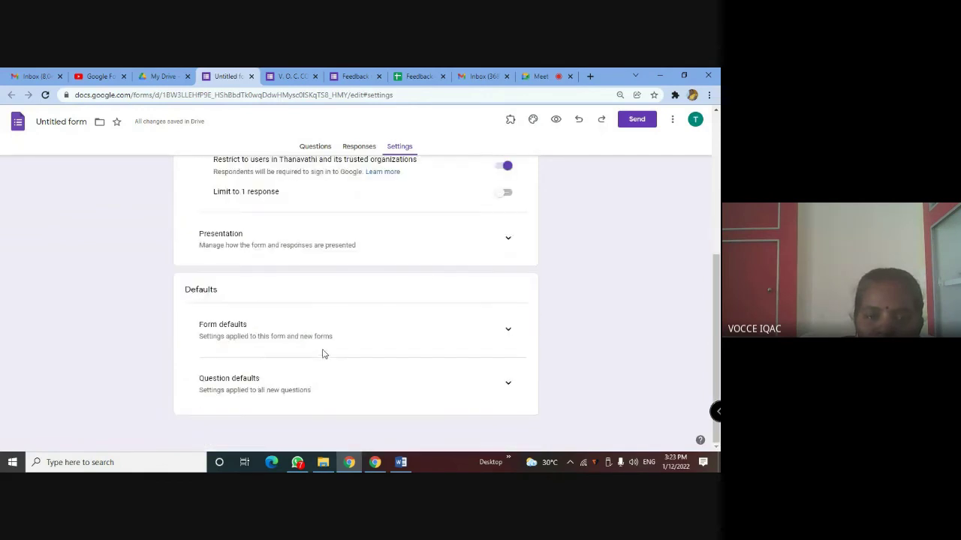
click(515, 330)
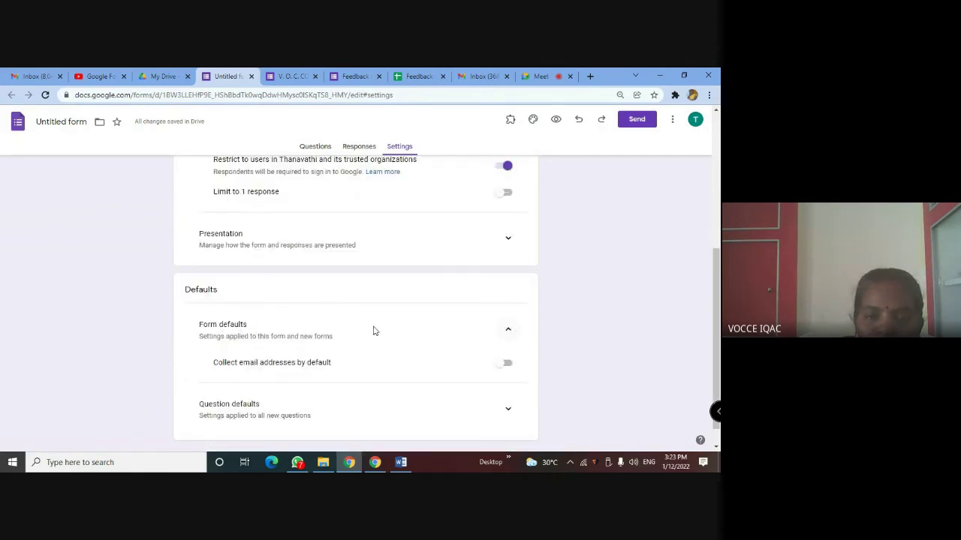
scroll(373, 330, down, 1)
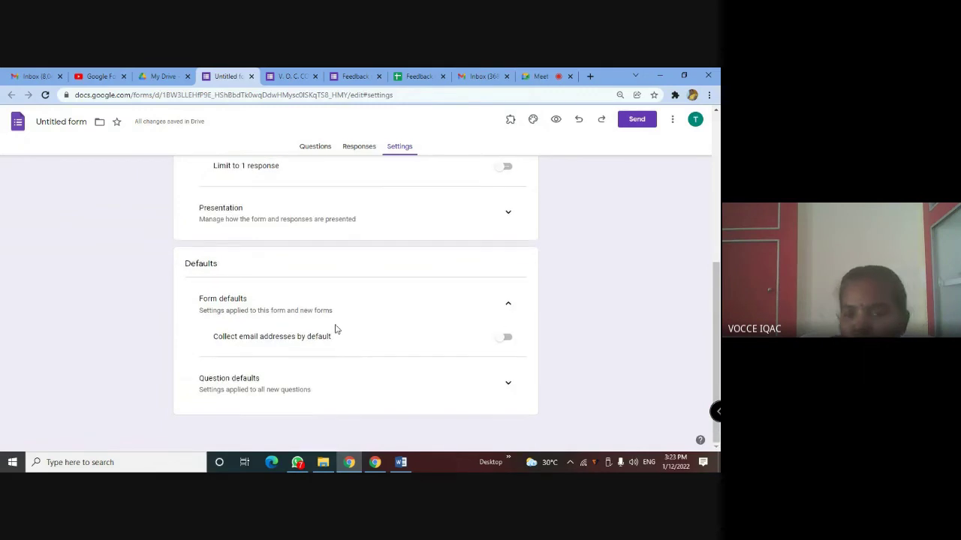
click(508, 384)
scroll(306, 361, down, 1)
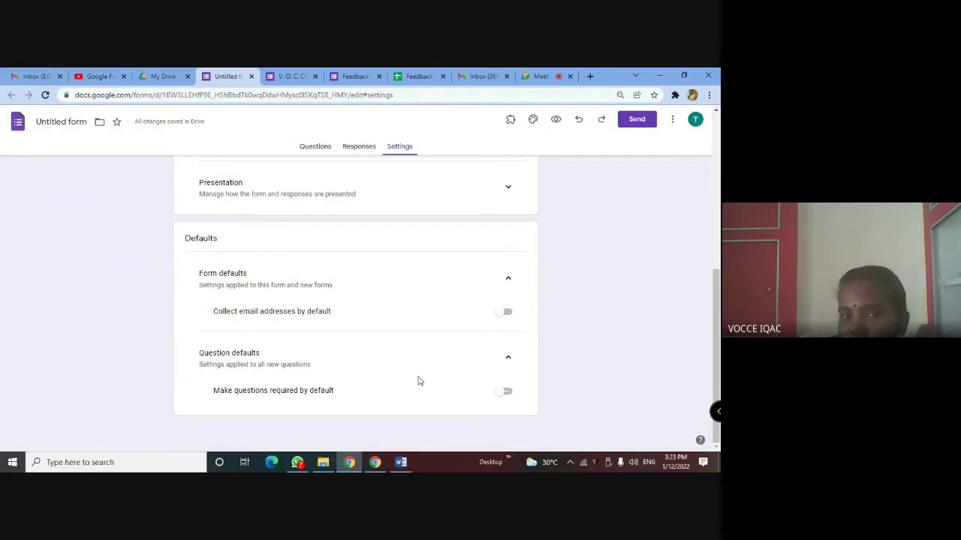
scroll(398, 379, up, 6)
scroll(301, 365, down, 4)
scroll(313, 388, up, 5)
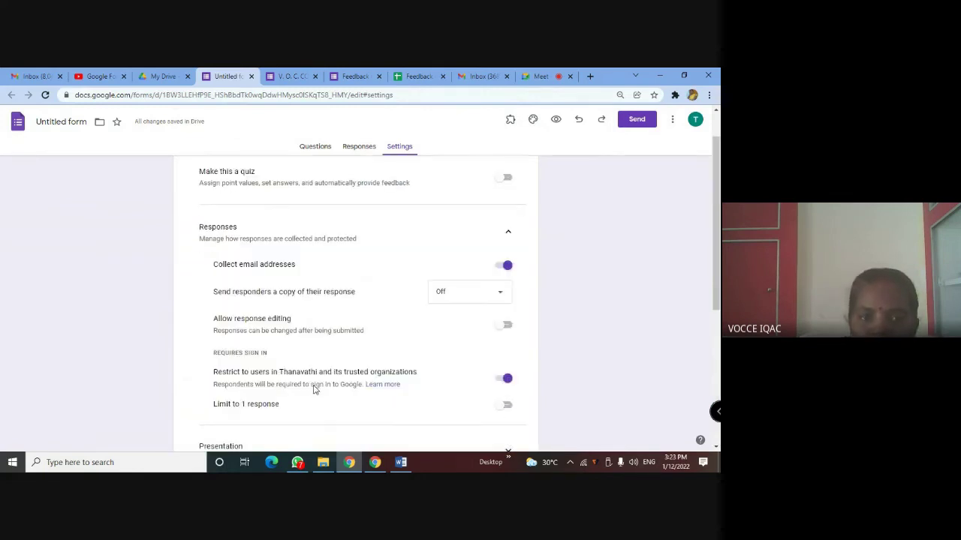
scroll(390, 259, up, 1)
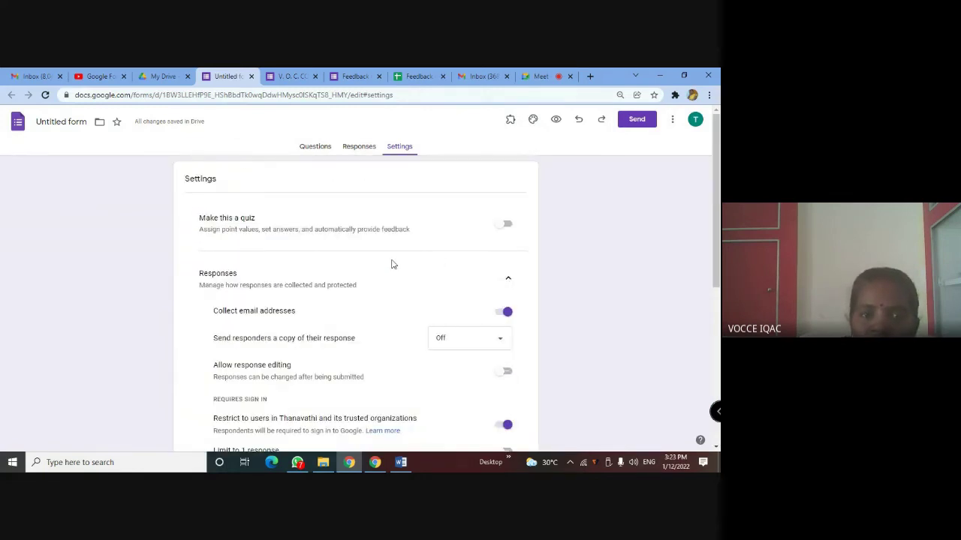
scroll(278, 285, down, 2)
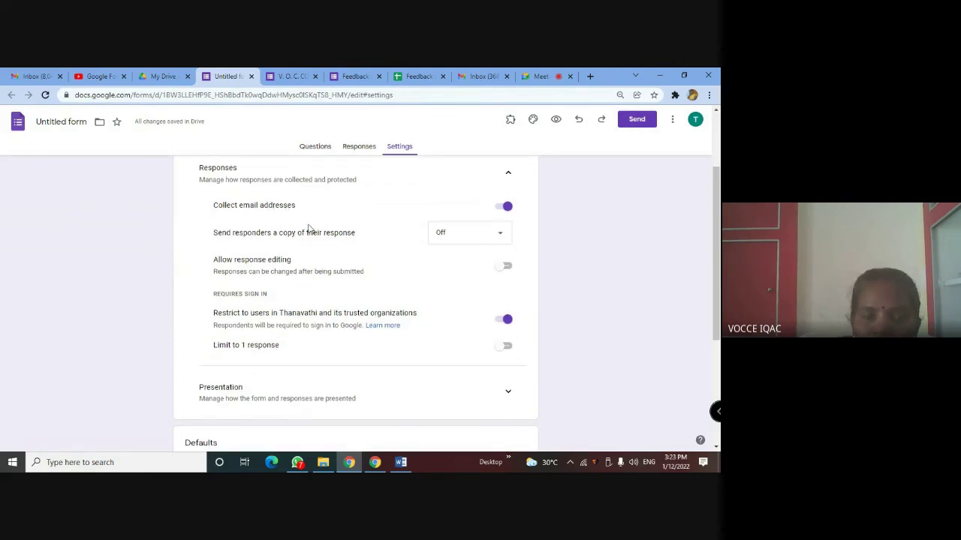
click(506, 320)
click(507, 320)
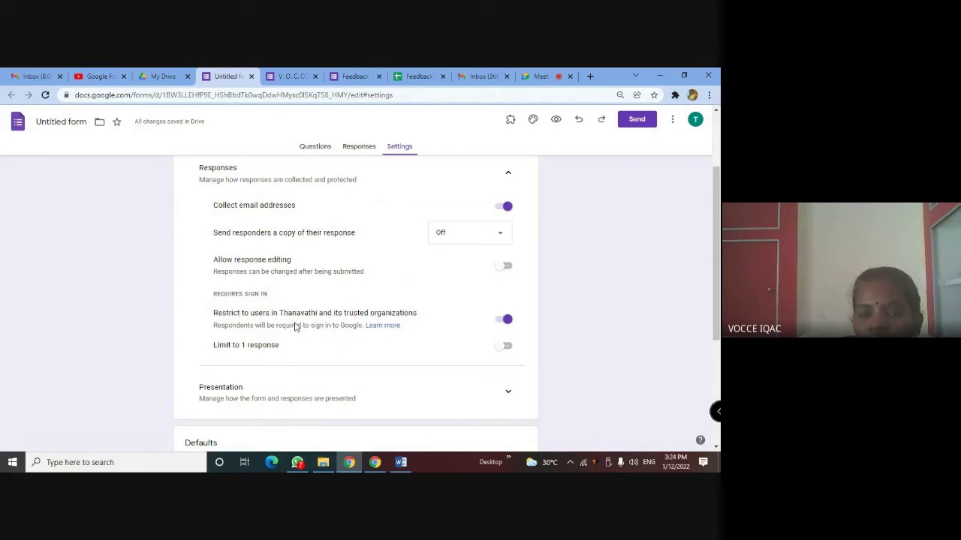
click(507, 319)
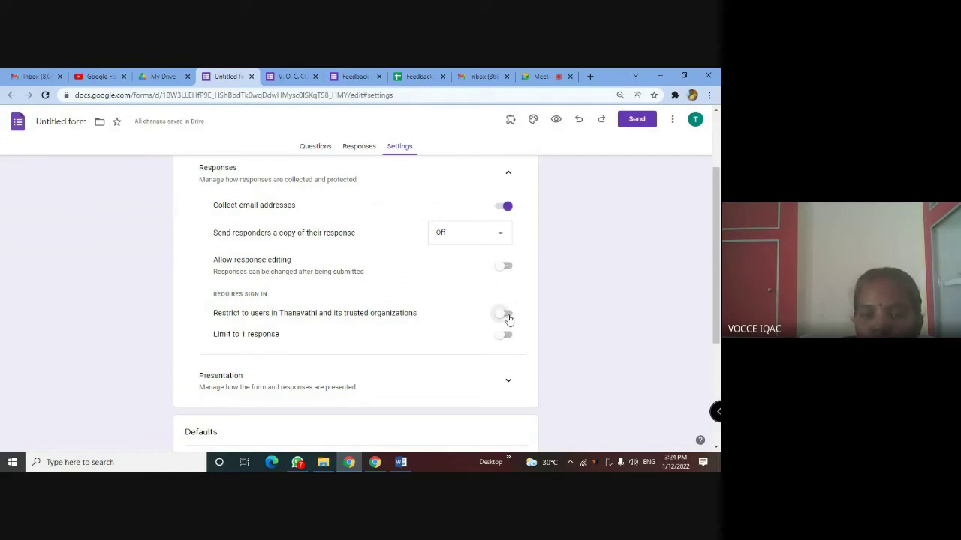
click(508, 319)
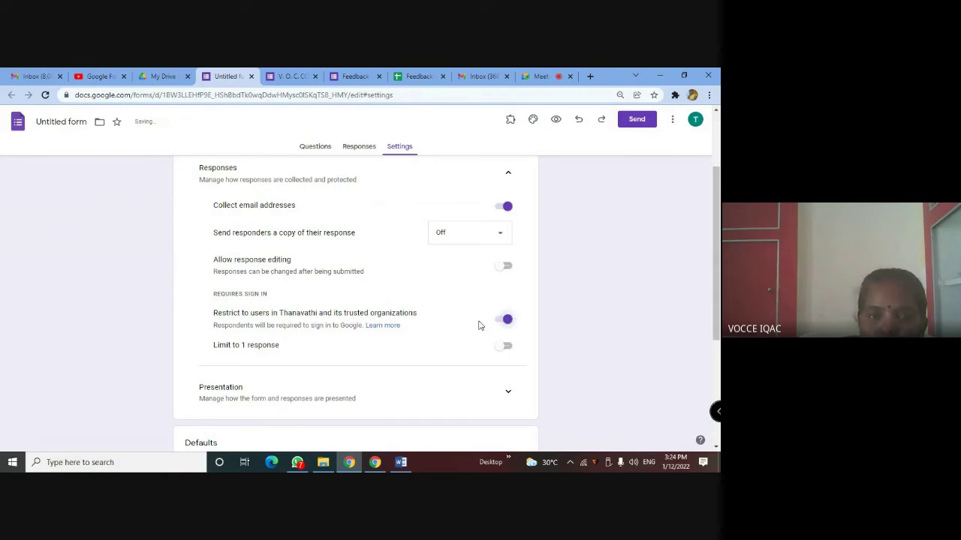
scroll(414, 293, down, 3)
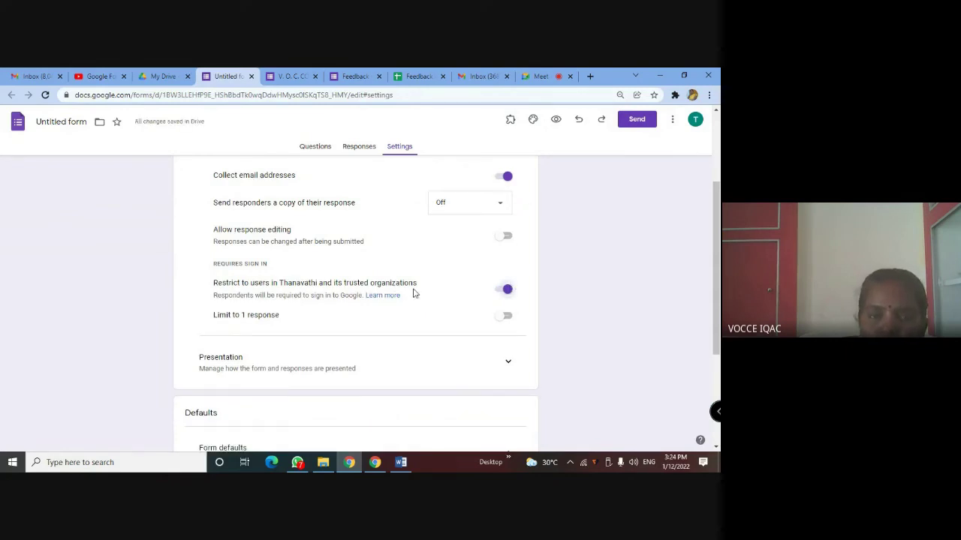
scroll(408, 304, up, 5)
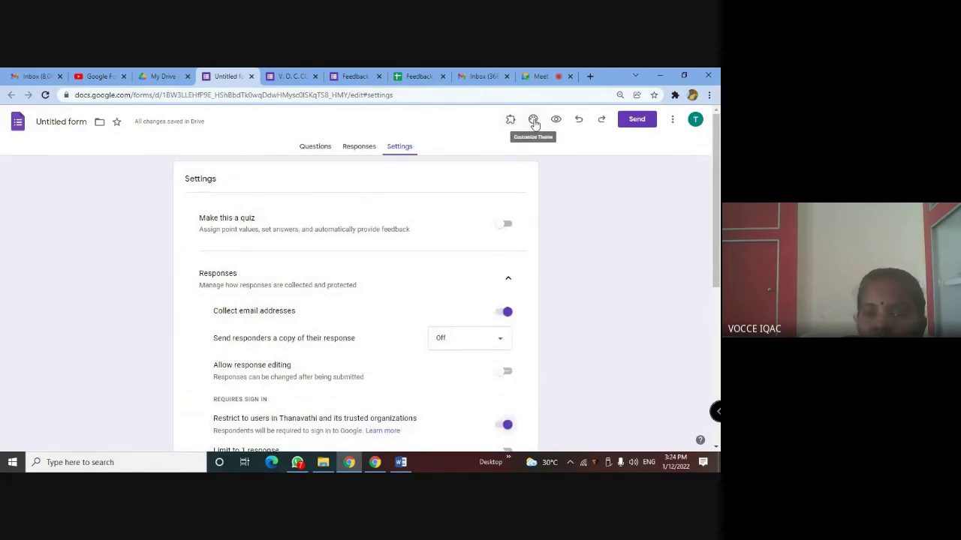
Preview the live form to check the run-together Investigator/Guide header, then return to the editor
click(316, 147)
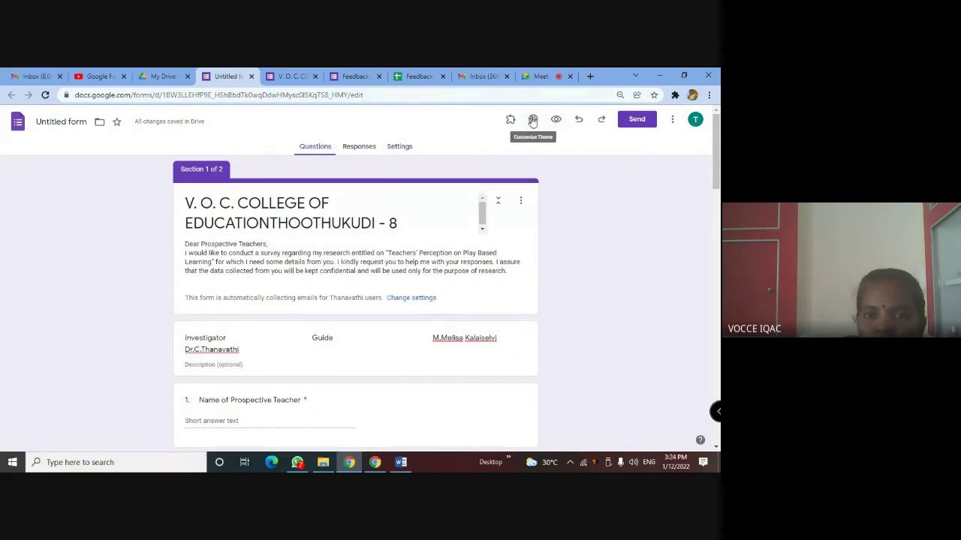
click(555, 120)
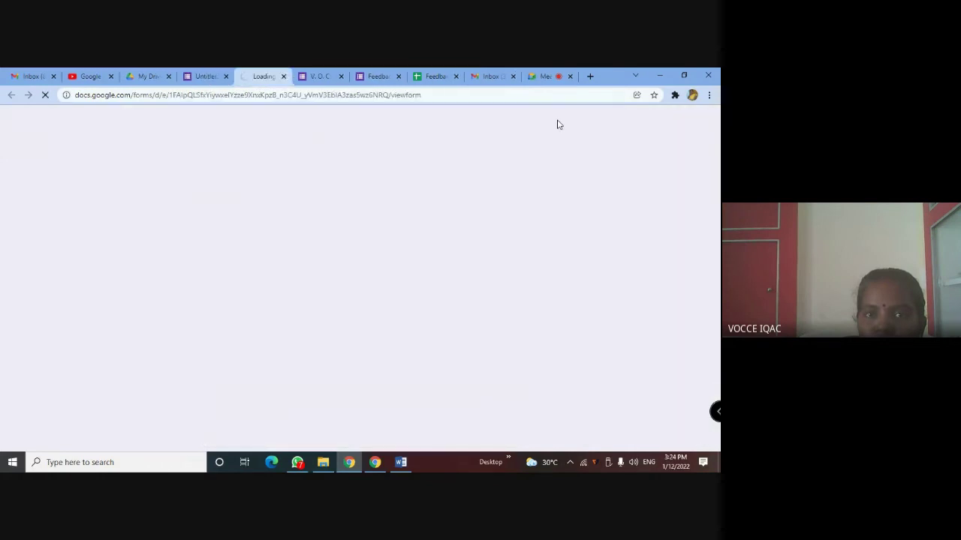
click(341, 75)
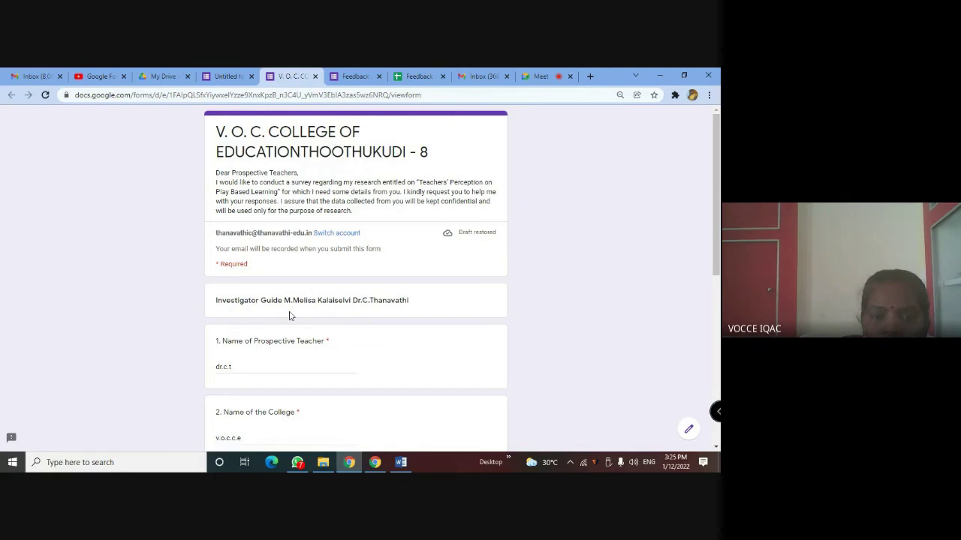
click(244, 78)
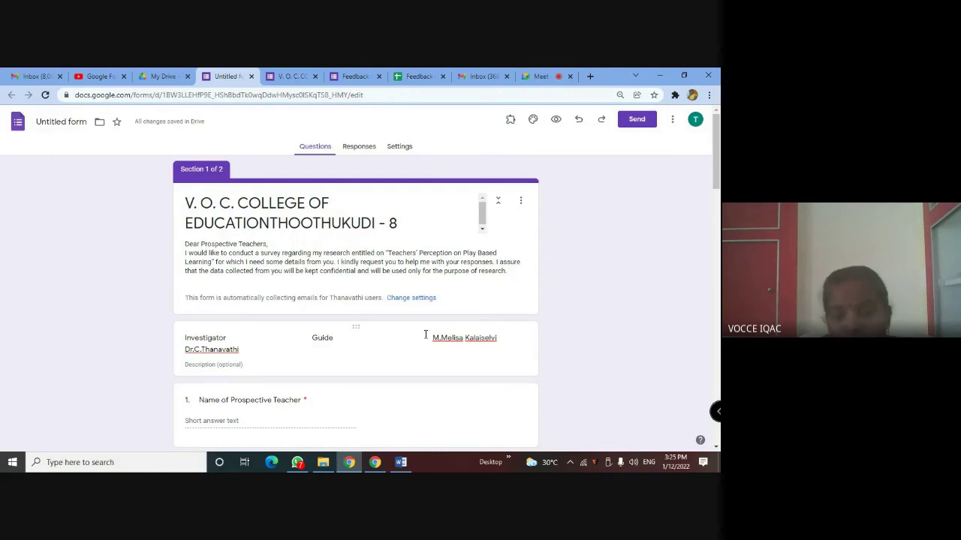
Move the name listed under Guide to follow 'Investigator :' in the header
triple_click(368, 344)
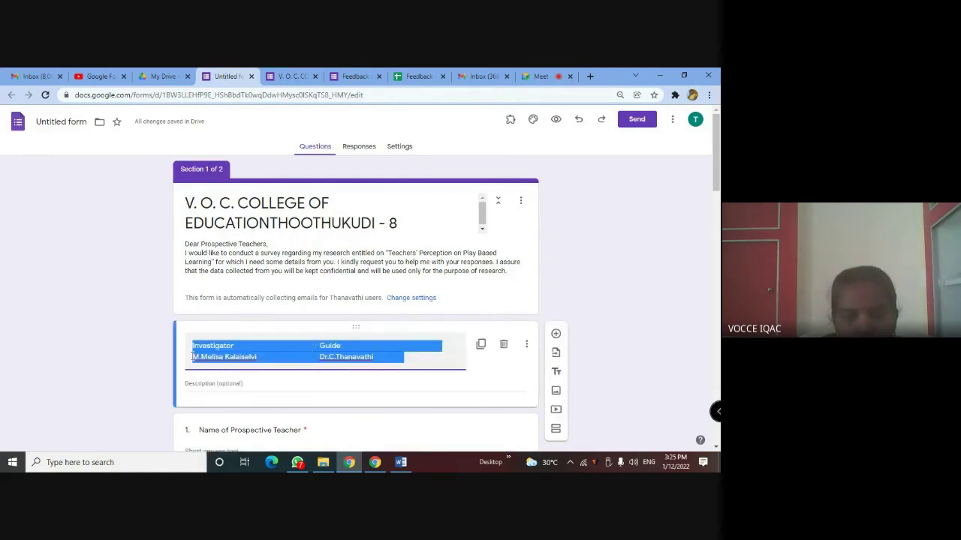
drag(264, 357, 194, 360)
key(ctrl+c)
key(BackSpace)
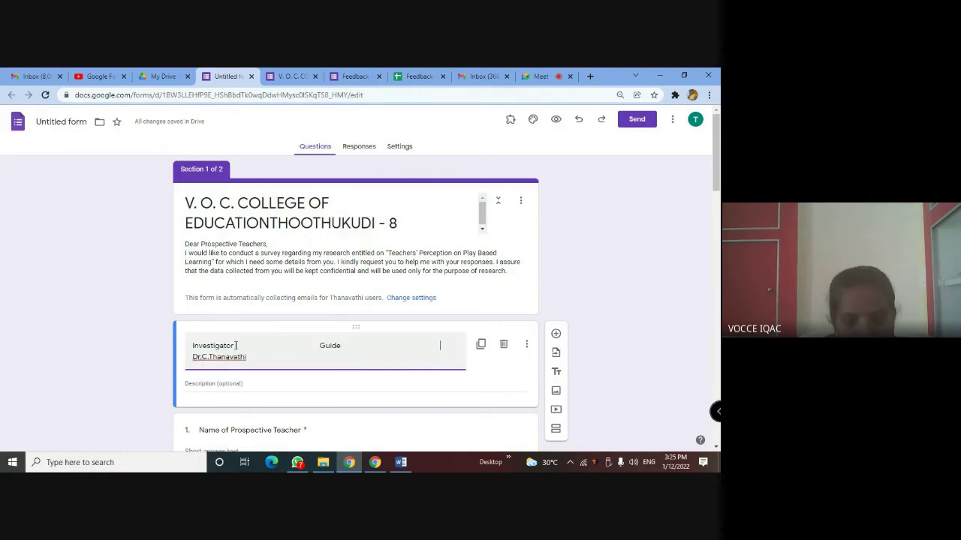
click(248, 346)
text(:)
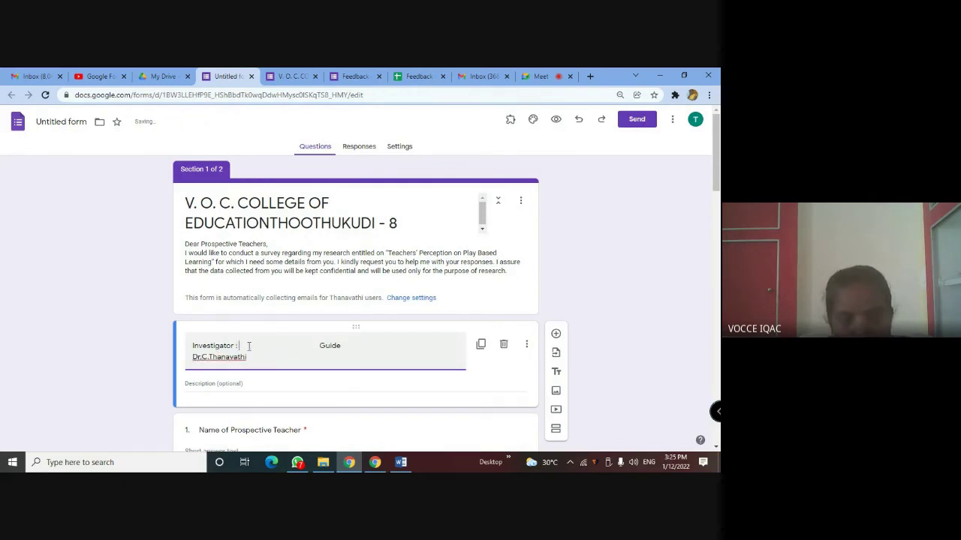
key(ctrl+v)
key(Delete)
key(Delete)
key(Delete)
key(Delete)
key(Delete)
key(Delete)
key(Delete)
key(Delete)
key(Delete)
key(Delete)
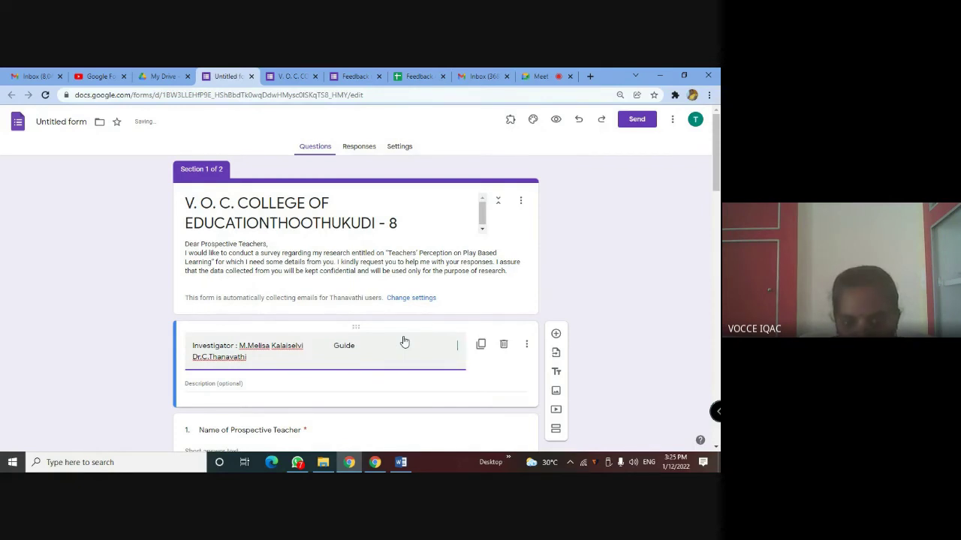
Add ':' after Guide and join the guide's name onto the same line, retyping its start
click(358, 350)
text(:)
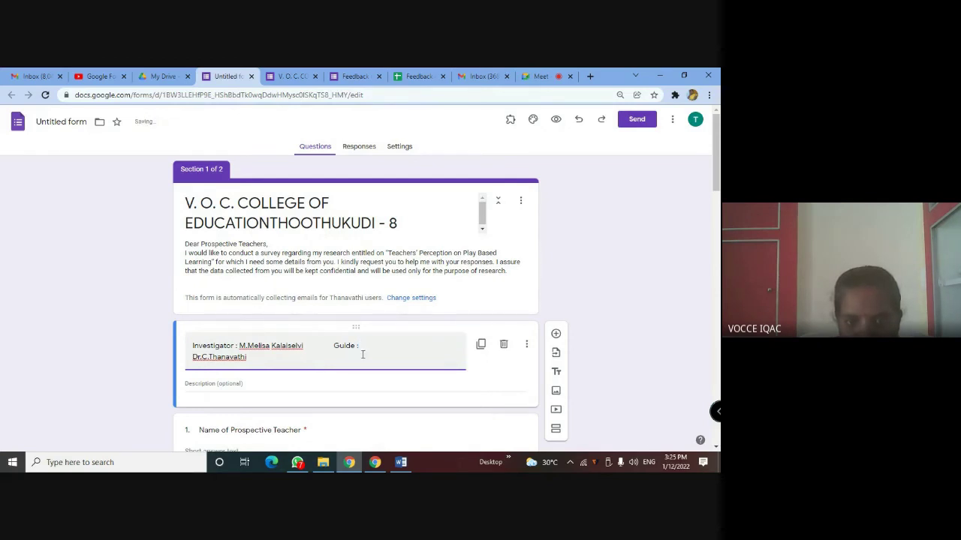
key(Delete)
key(Delete)
key(Delete)
key(Delete)
key(Delete)
key(Delete)
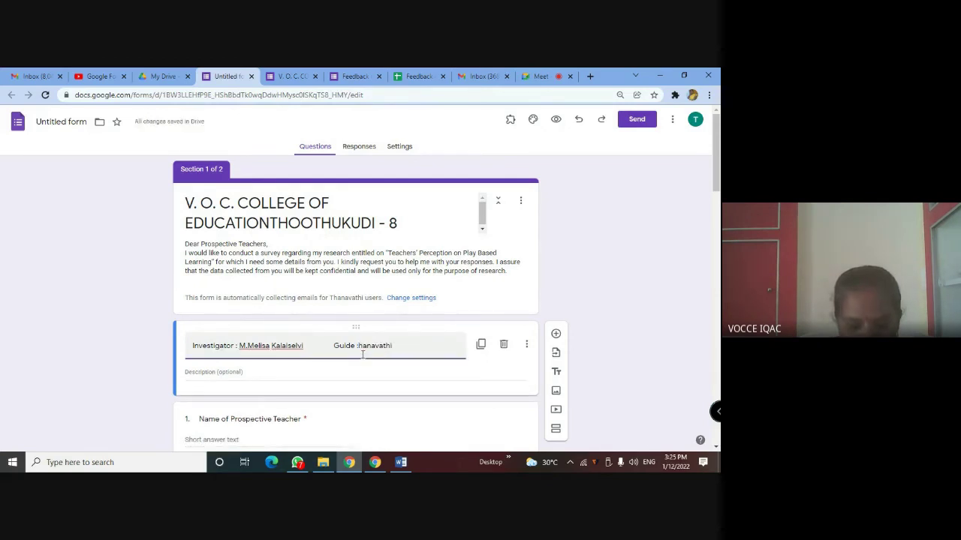
key(Delete)
text(Dr.C.)
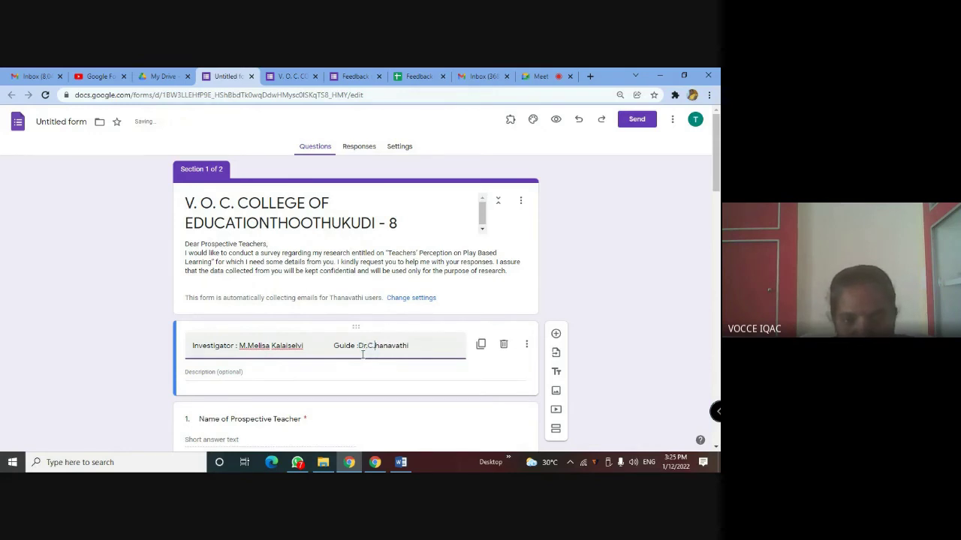
text(T)
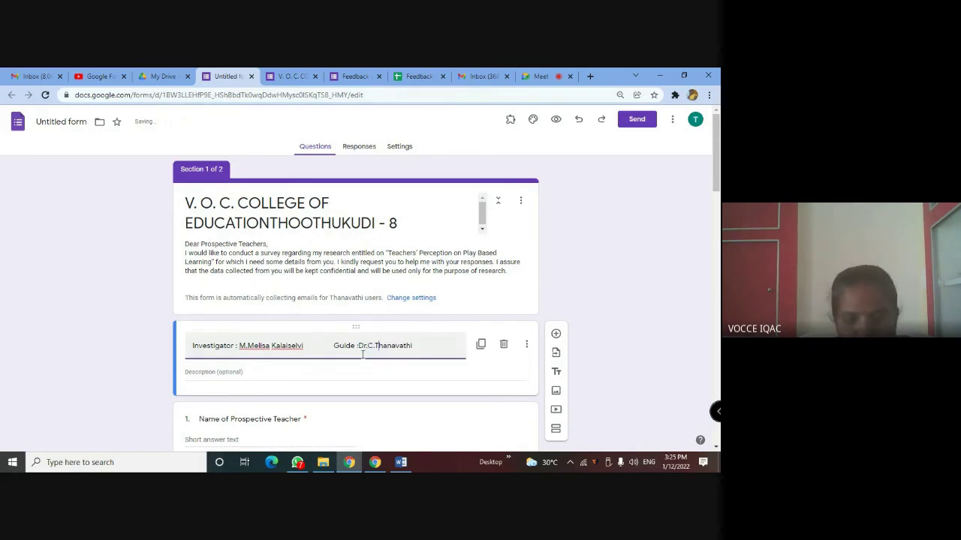
Reopen the live form and confirm the one-line Investigator and Guide header
click(316, 77)
click(555, 121)
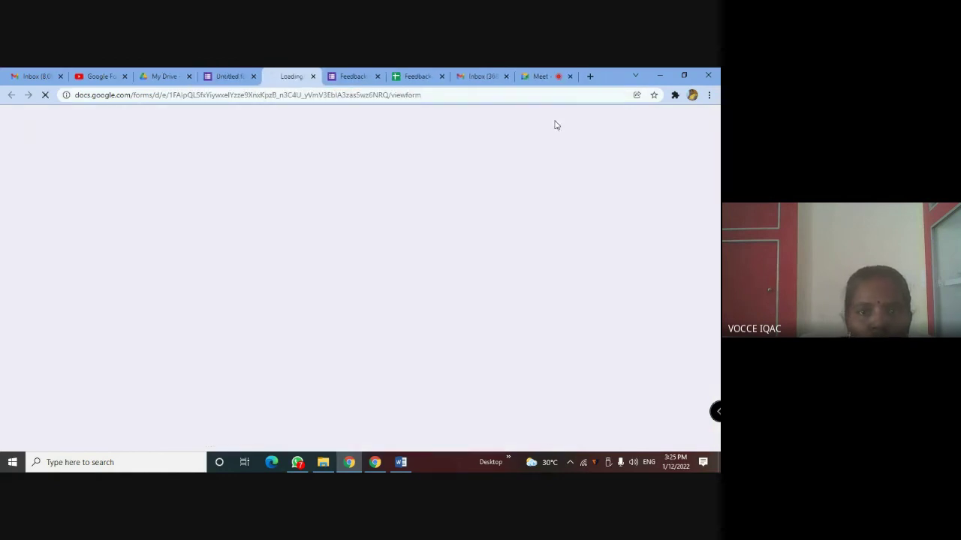
scroll(268, 354, down, 3)
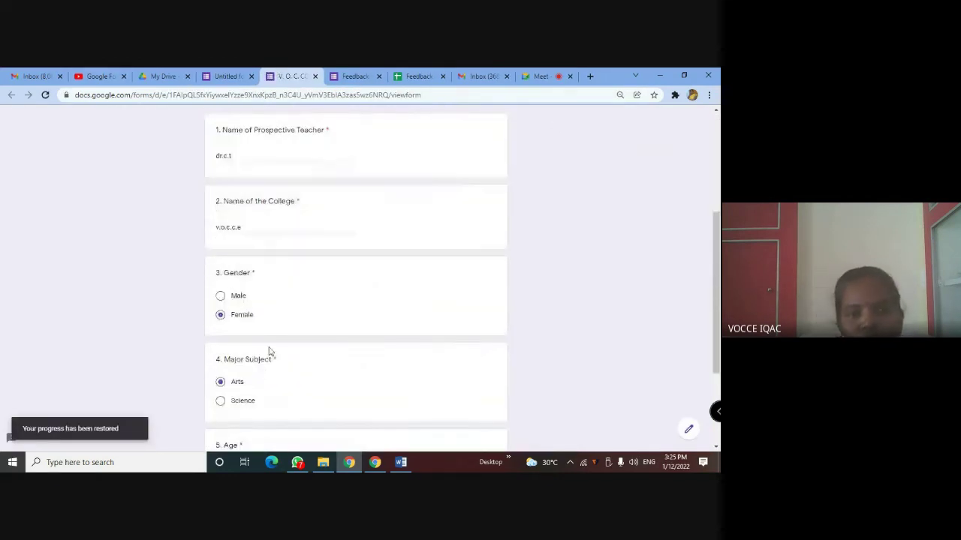
scroll(257, 283, up, 2)
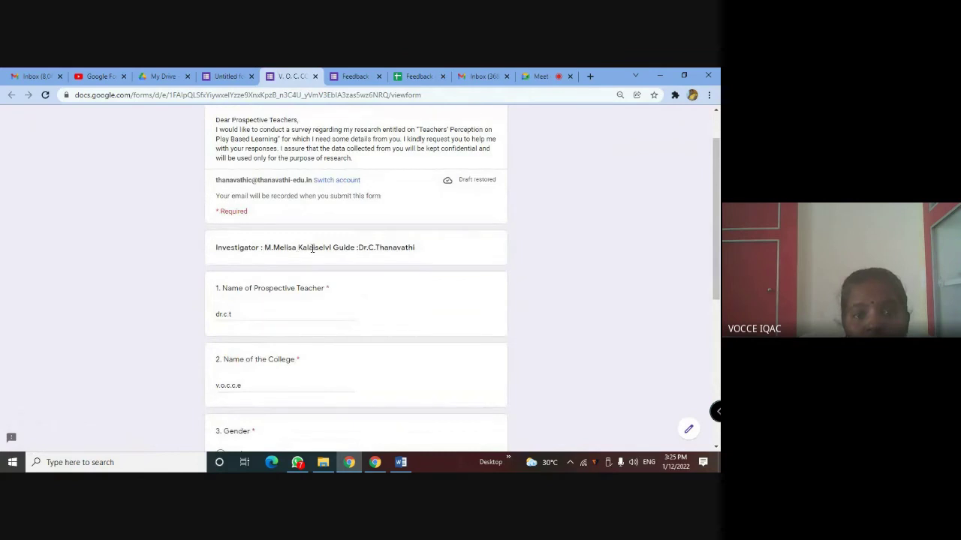